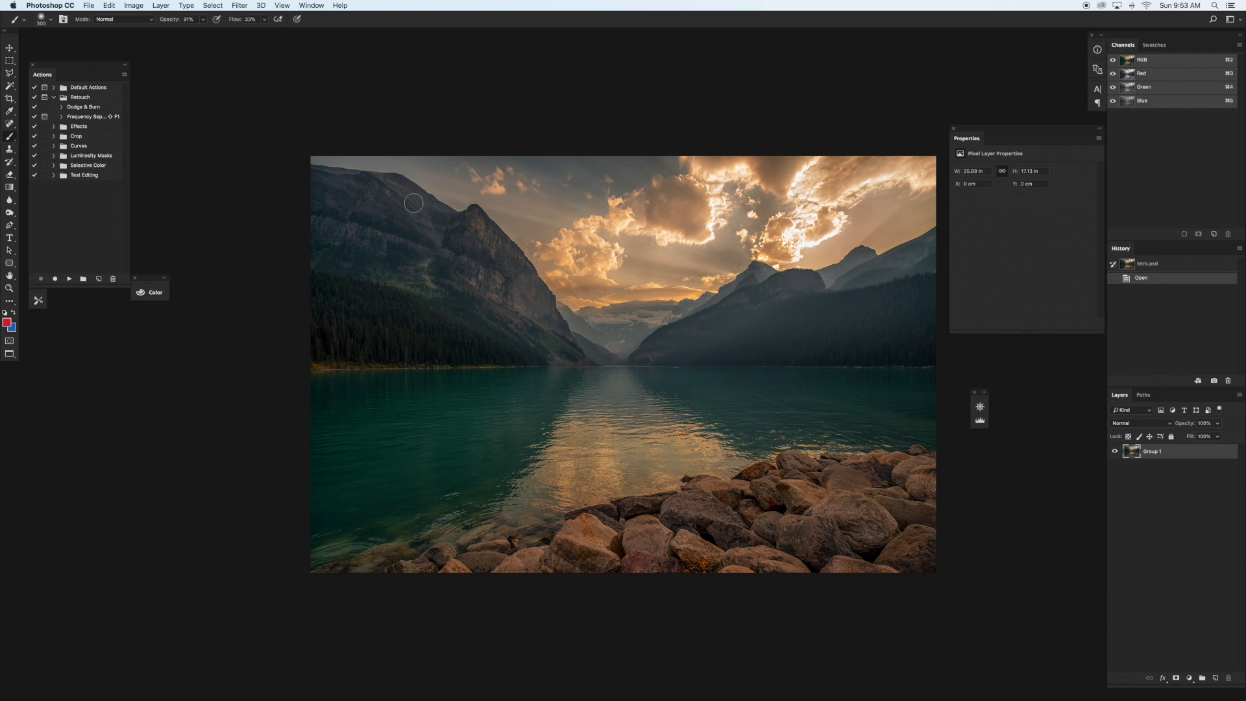
# - Add a Curves adjustment layer above Group 1 and set the brush to 23% opacity and 35% flow
pyautogui.click(1188, 677)
pyautogui.click(1188, 562)
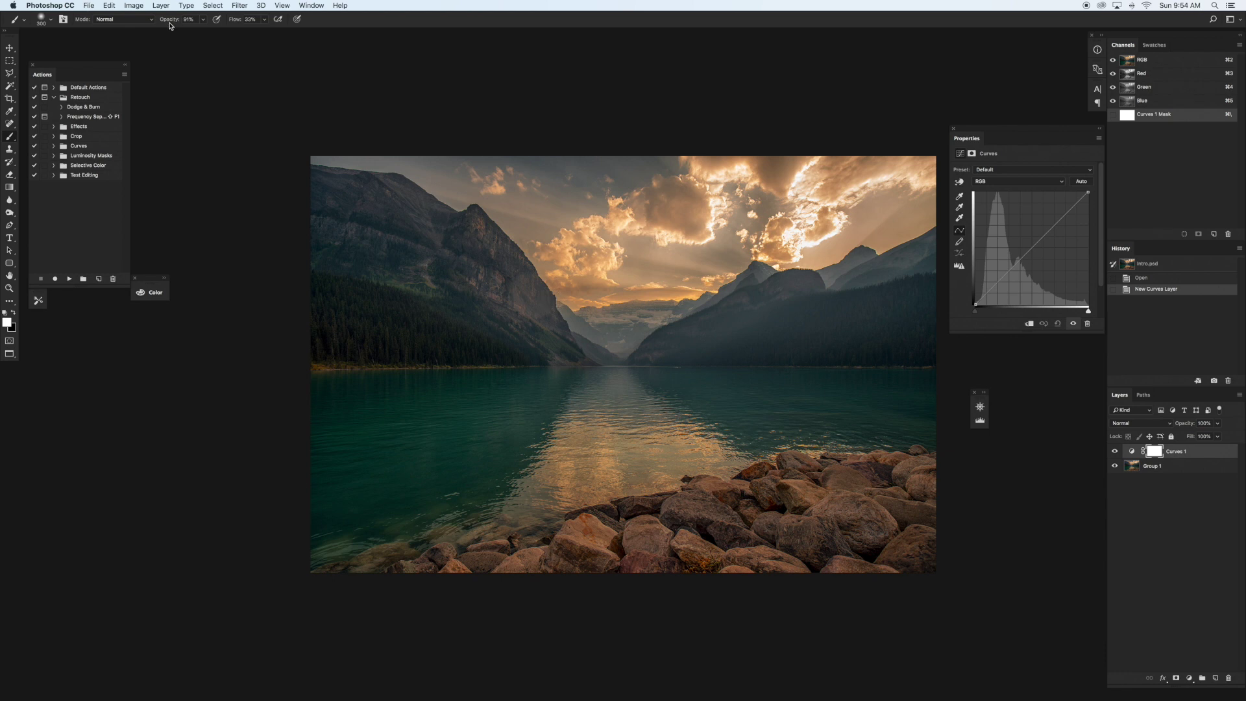
pyautogui.moveTo(174, 22); pyautogui.dragTo(144, 30)
pyautogui.moveTo(228, 23)
pyautogui.mouseDown()
pyautogui.moveTo(240, 26)
pyautogui.moveTo(228, 26)
pyautogui.mouseUp()
# - Lower the midpoint of the Curves 1 RGB curve slightly below the diagonal to darken the photo, and compare with the layer hidden and shown
pyautogui.click(1132, 452)
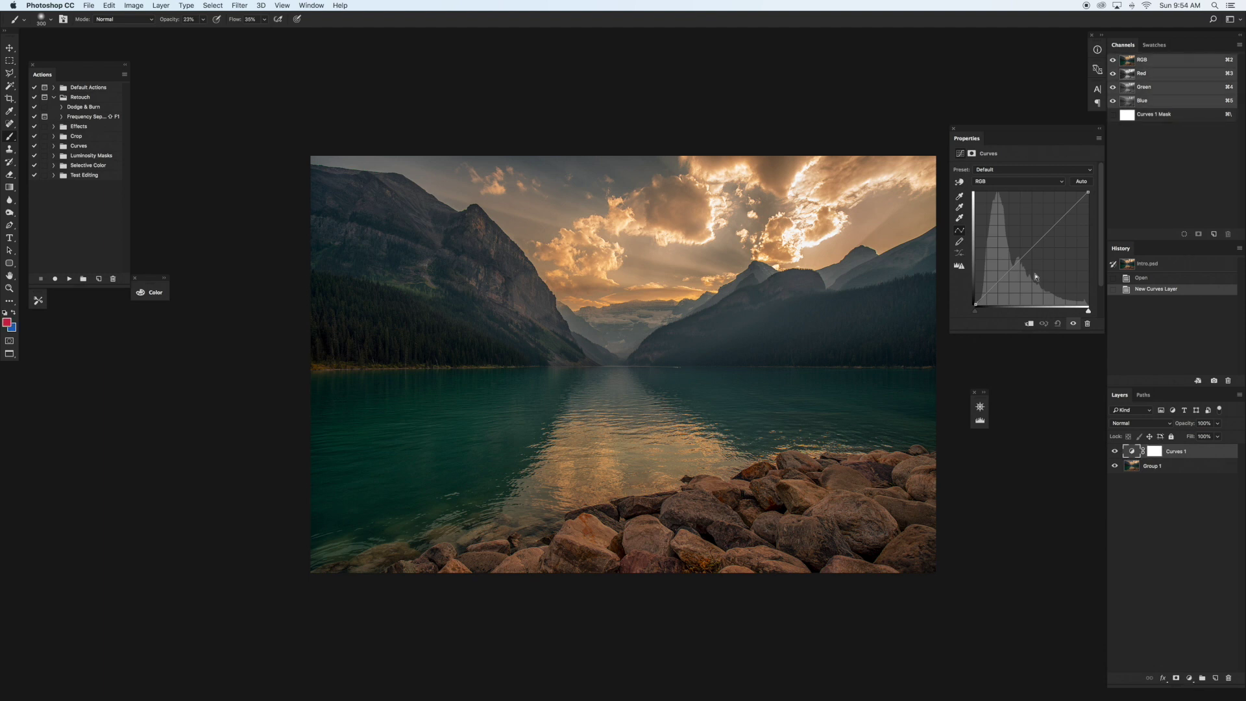
pyautogui.moveTo(1027, 253)
pyautogui.mouseDown()
pyautogui.moveTo(1016, 246)
pyautogui.moveTo(1030, 258)
pyautogui.mouseUp()
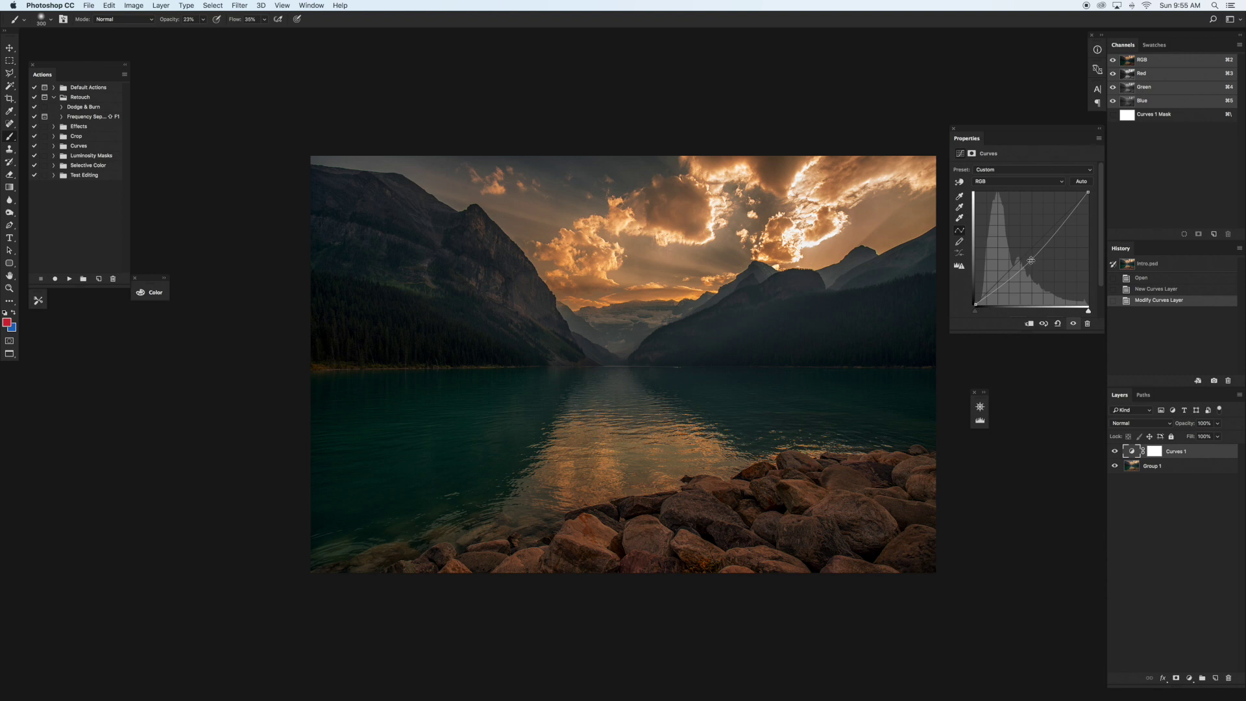
pyautogui.moveTo(1031, 260); pyautogui.dragTo(1045, 272)
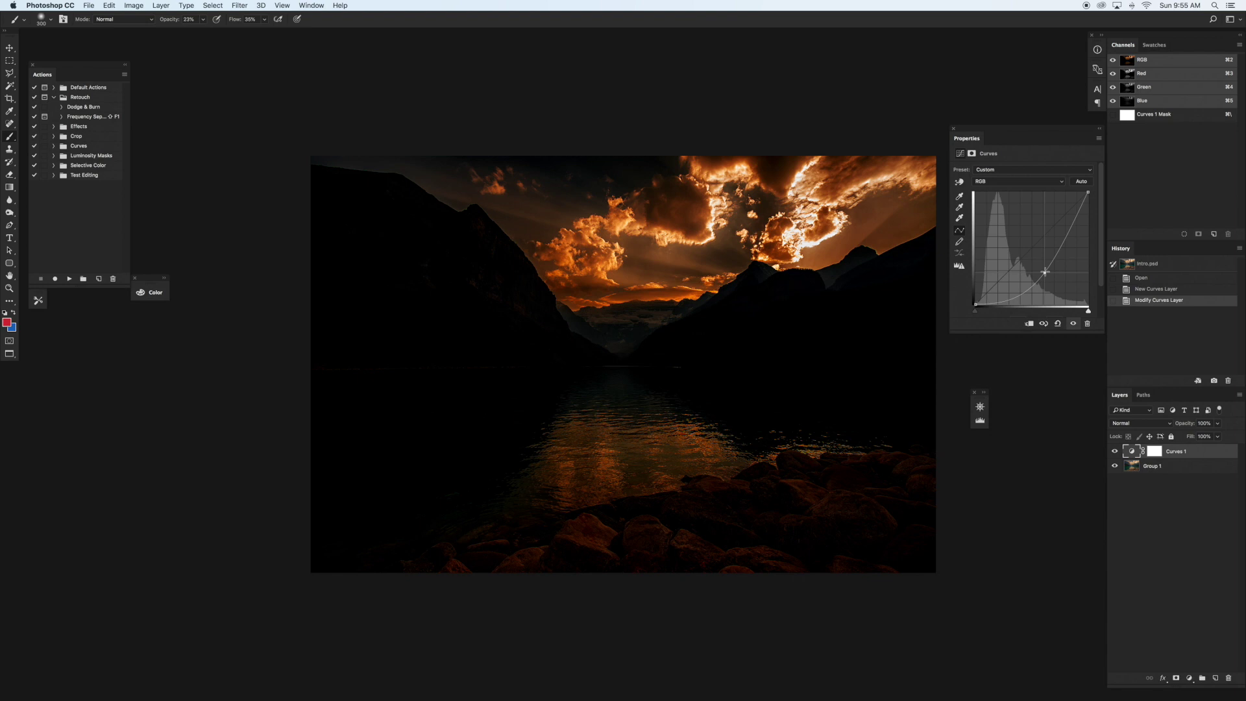
pyautogui.moveTo(1045, 273); pyautogui.dragTo(1025, 256)
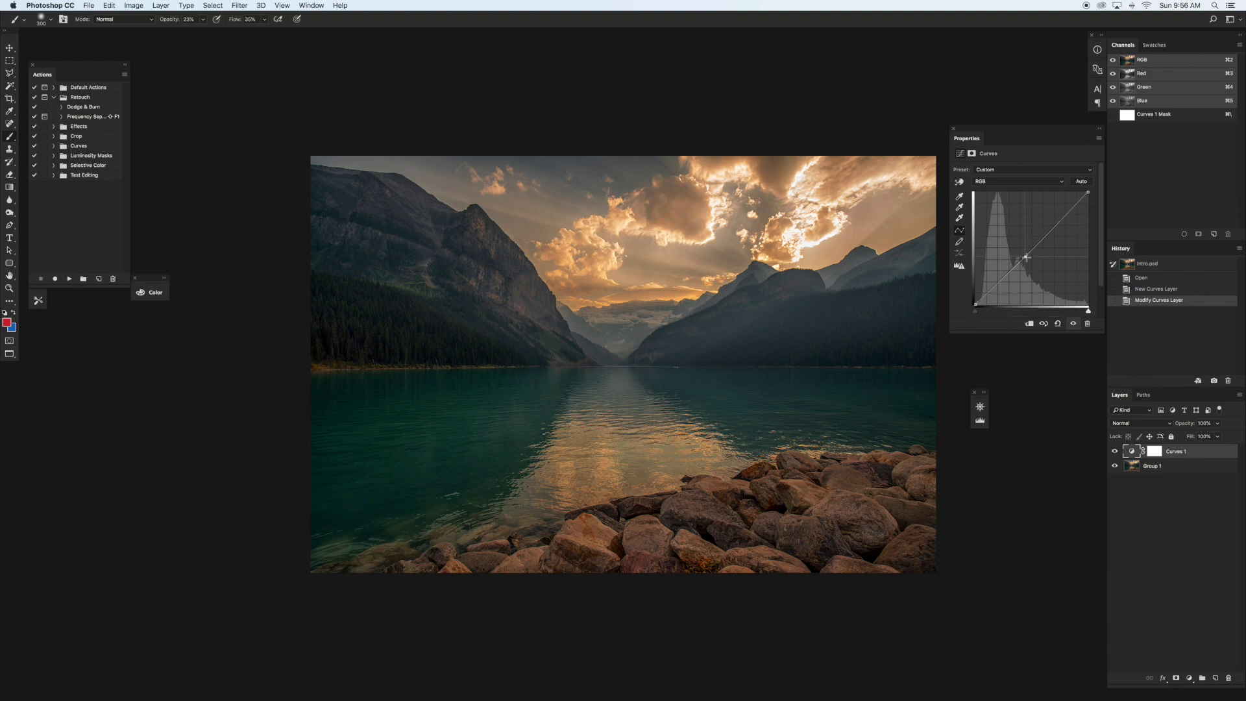
pyautogui.moveTo(1025, 255); pyautogui.dragTo(1029, 261)
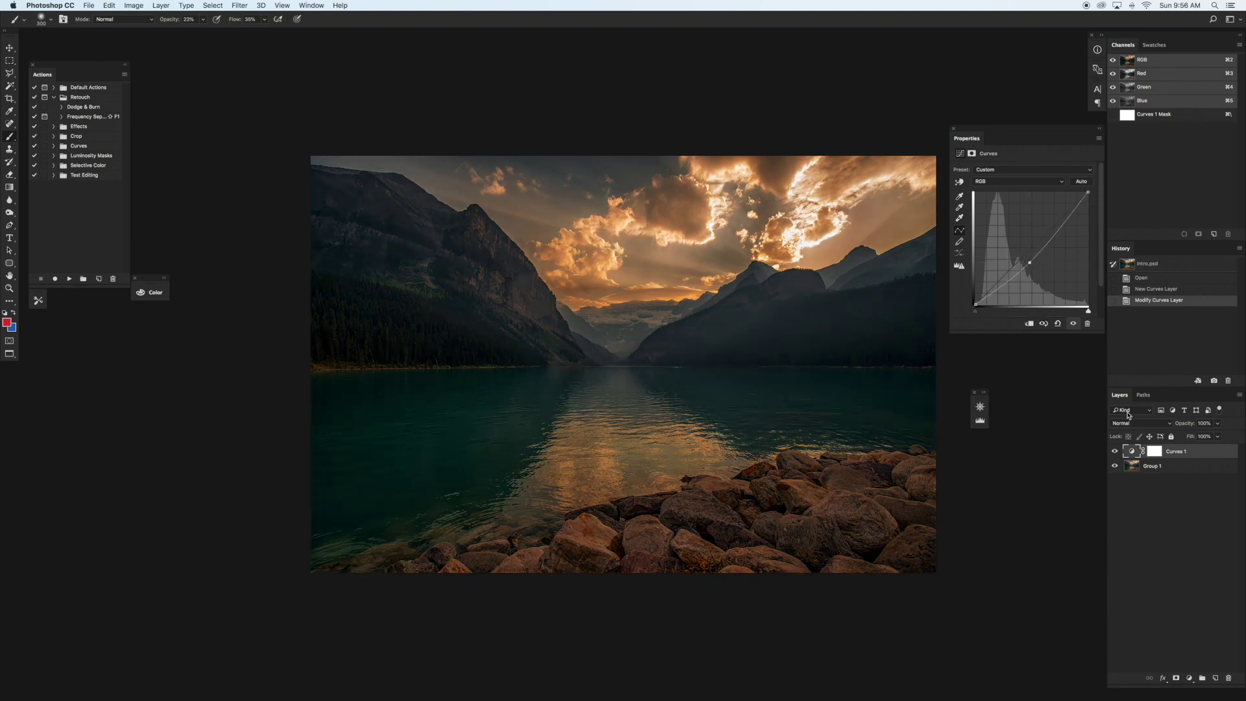
pyautogui.click(1115, 450)
pyautogui.click(1116, 450)
pyautogui.click(1116, 451)
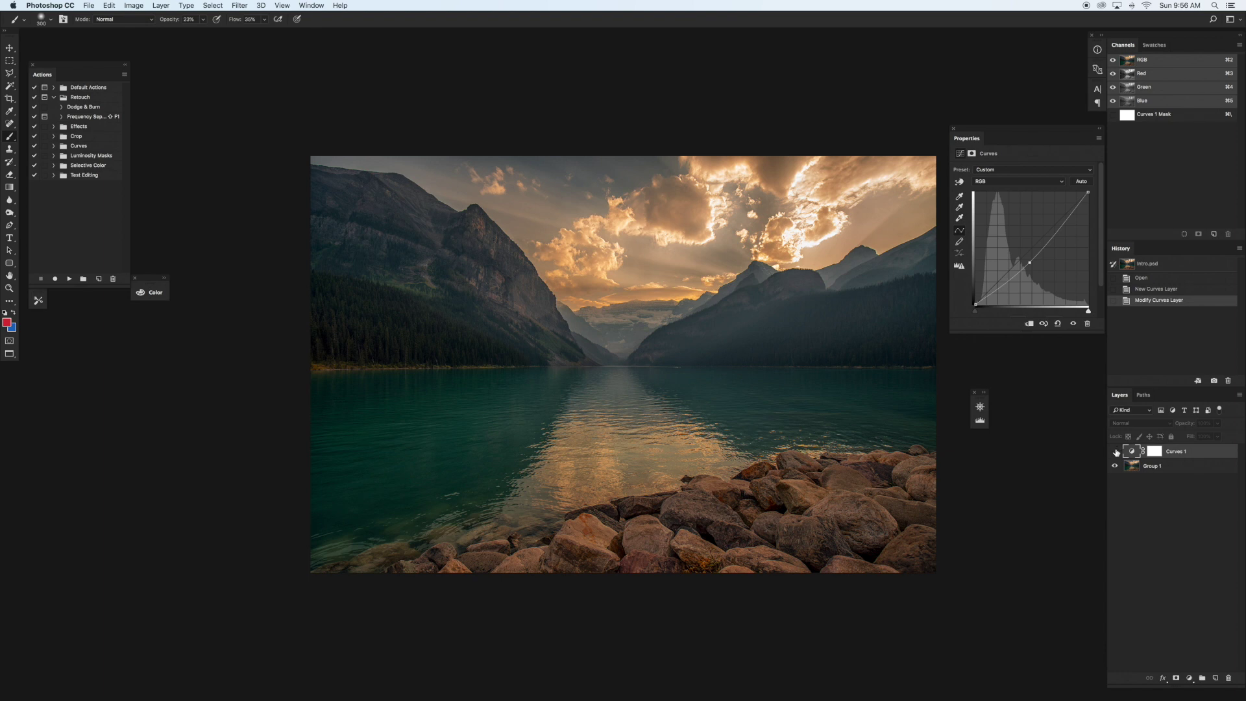
pyautogui.click(1116, 451)
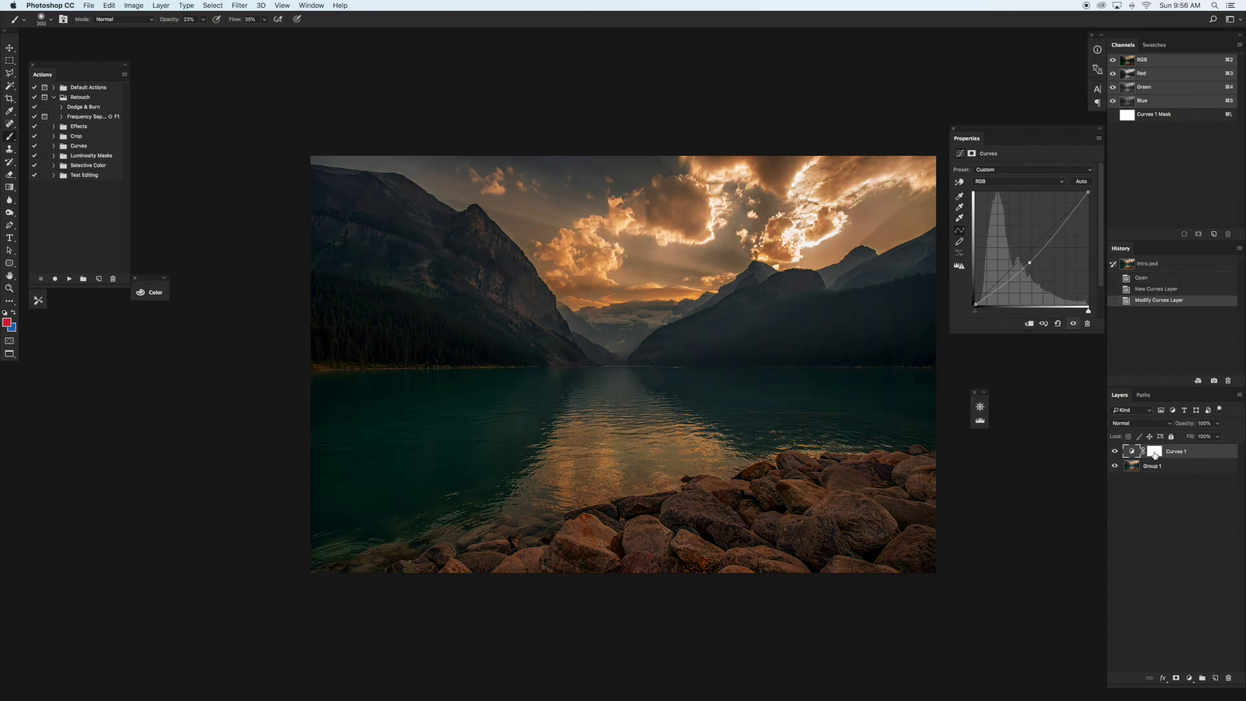
# - Fill the Curves 1 layer mask alternately with background black and foreground white, ending on white
pyautogui.click(1155, 453)
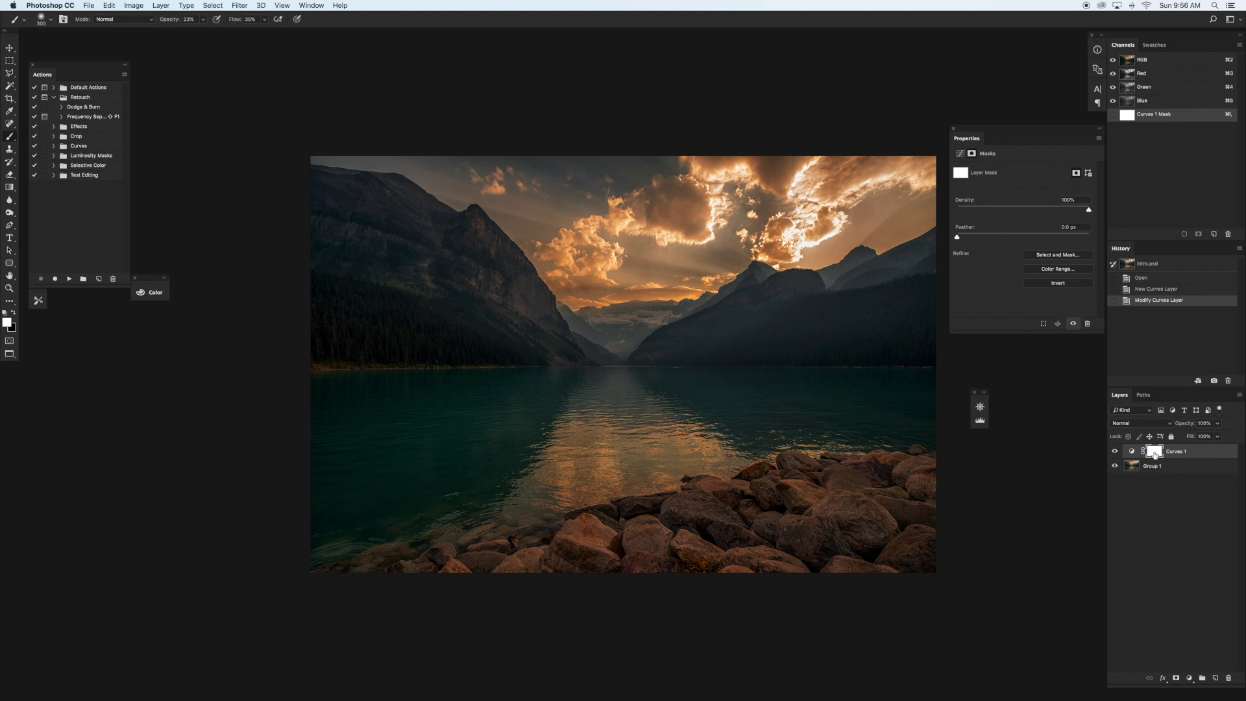
pyautogui.press('super+BackSpace')
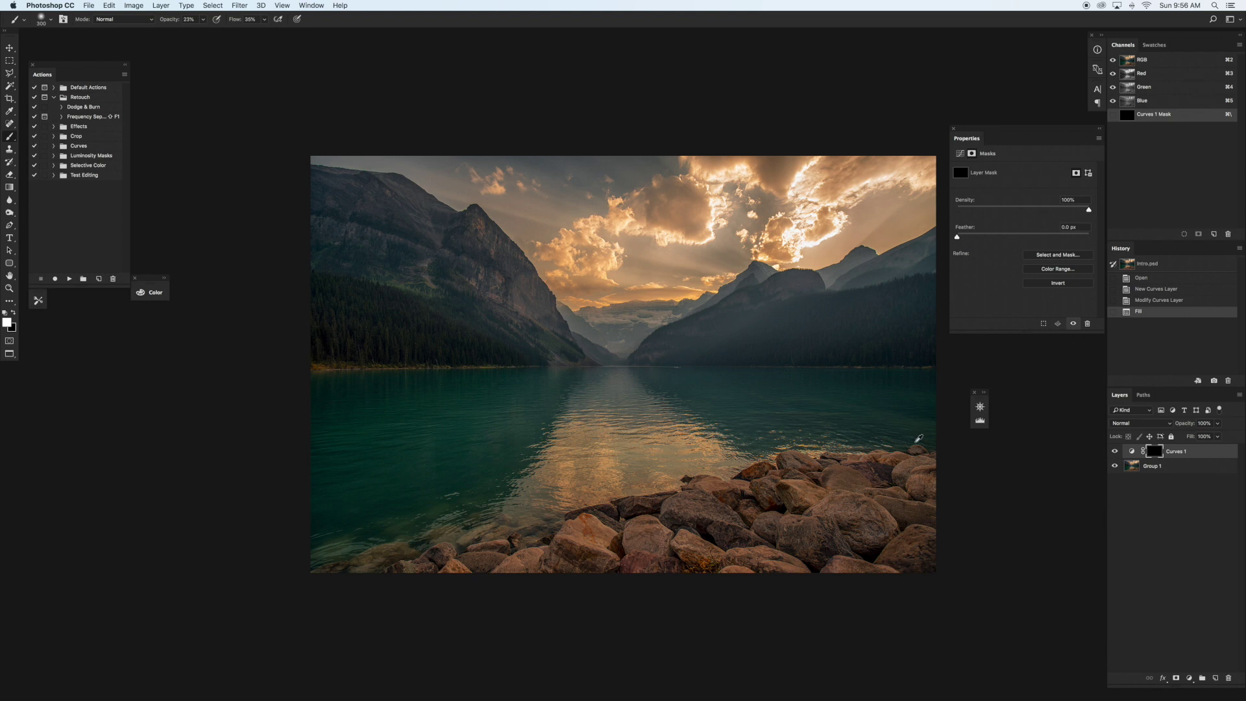
pyautogui.hotkey('alt', 'BackSpace')
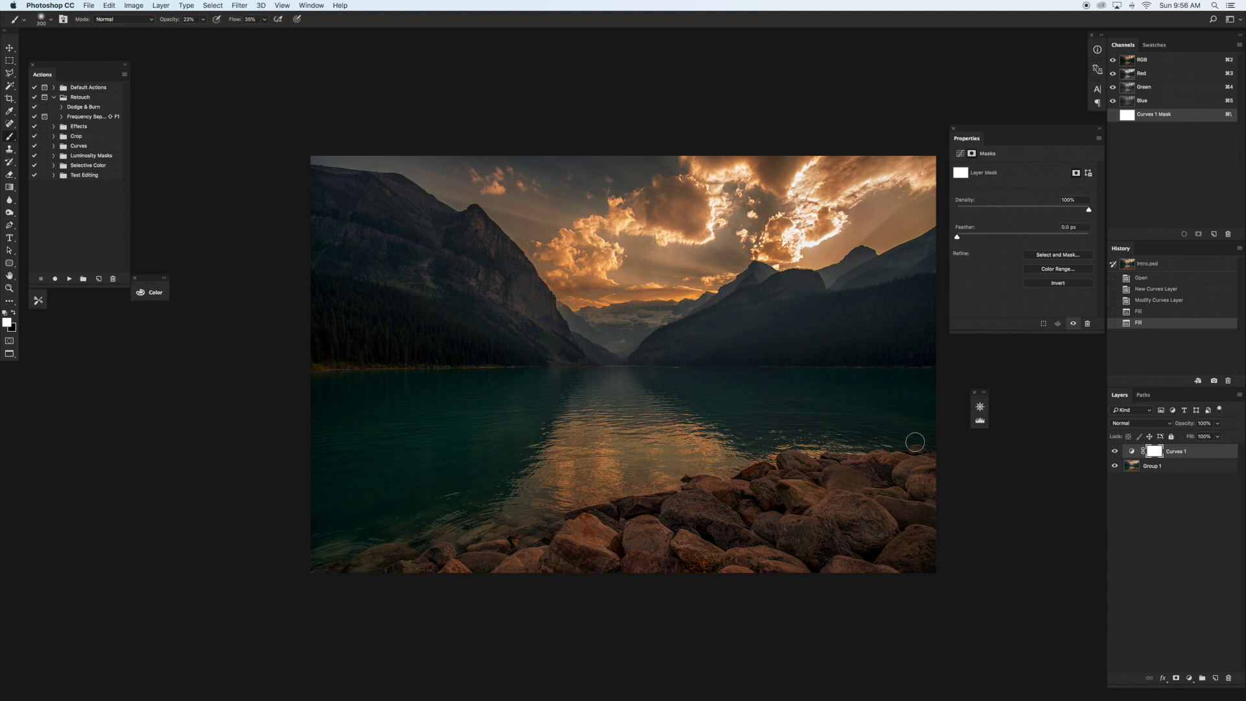
pyautogui.press('super+BackSpace')
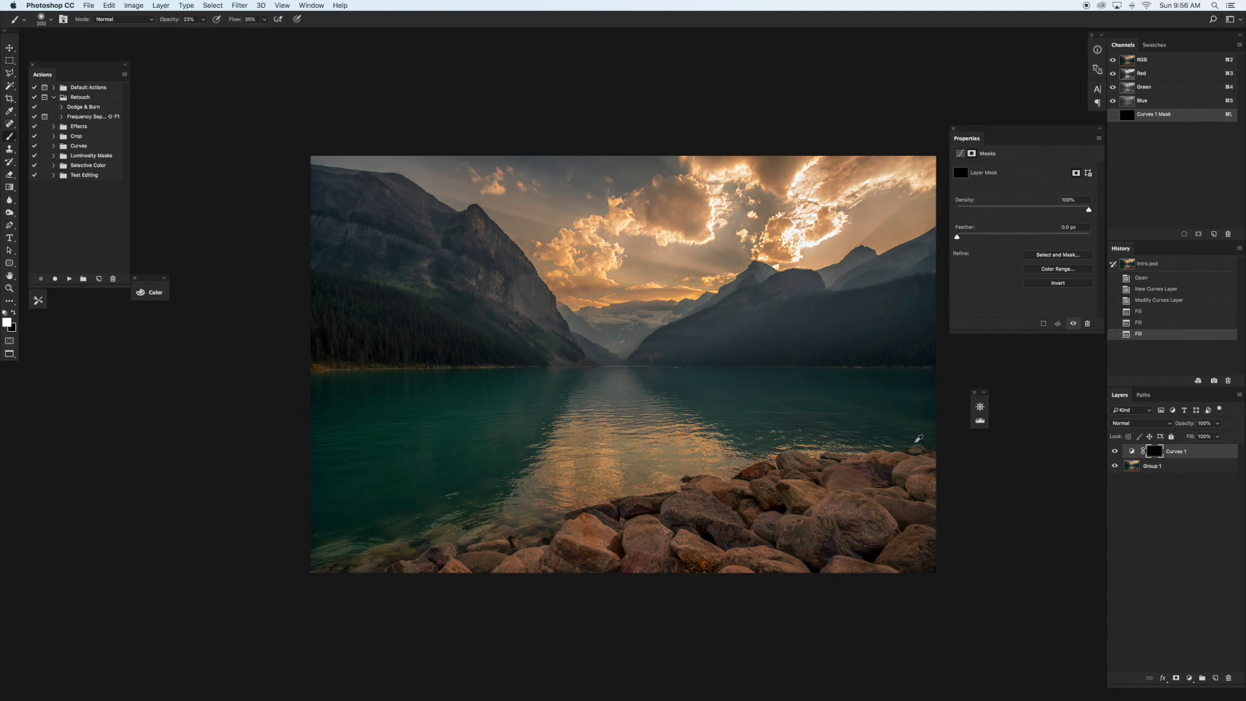
pyautogui.hotkey('alt', 'BackSpace')
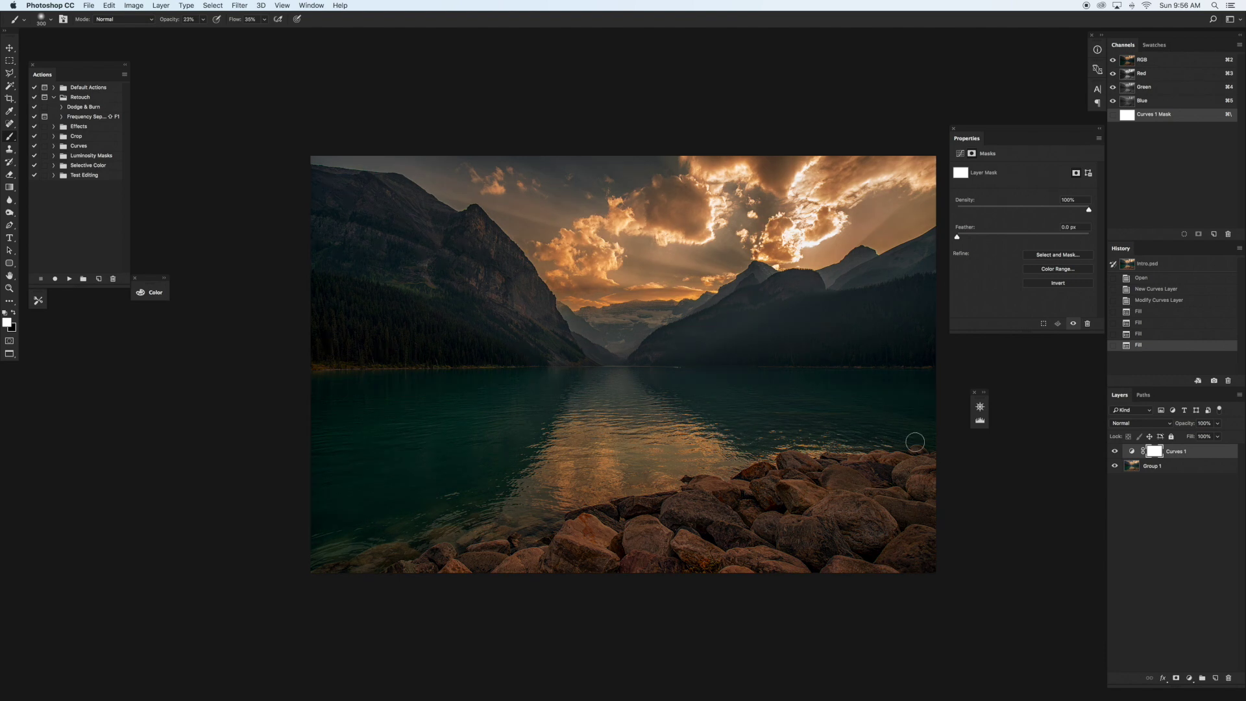
# - Fill the Curves 1 layer mask with black at 100% opacity in Normal mode and return to the Brush tool
pyautogui.hotkey('shift', 'BackSpace')
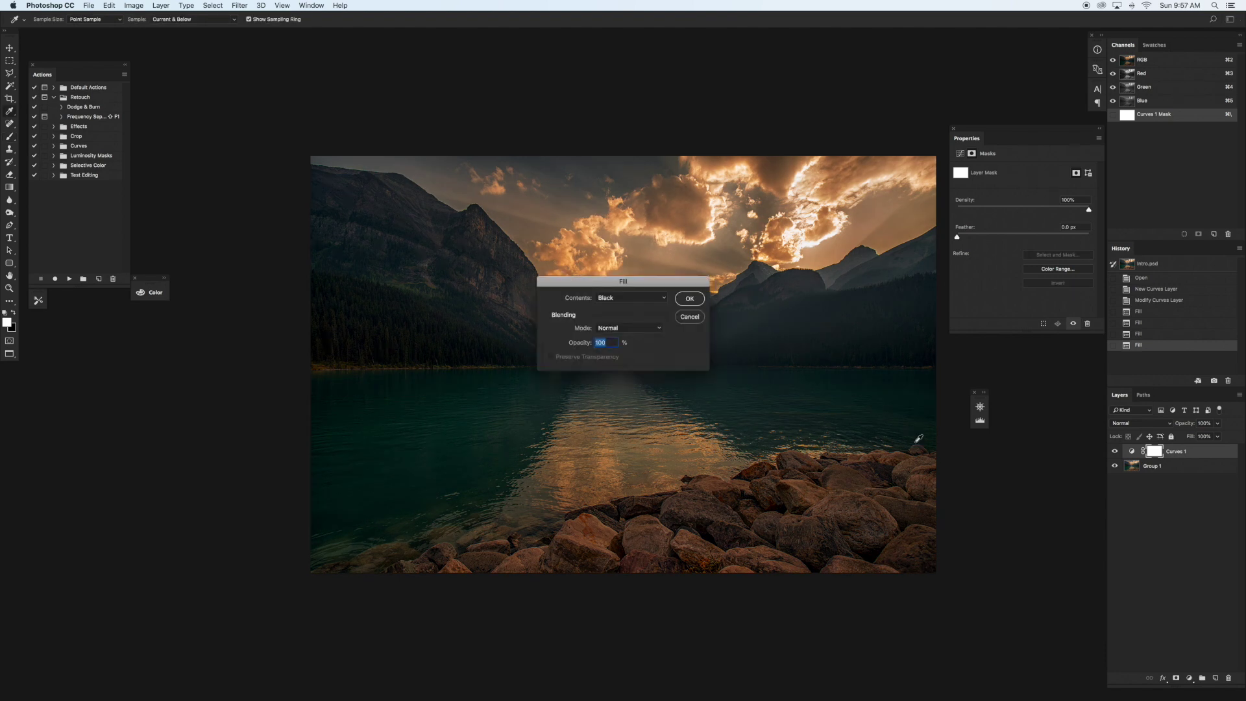
pyautogui.click(609, 296)
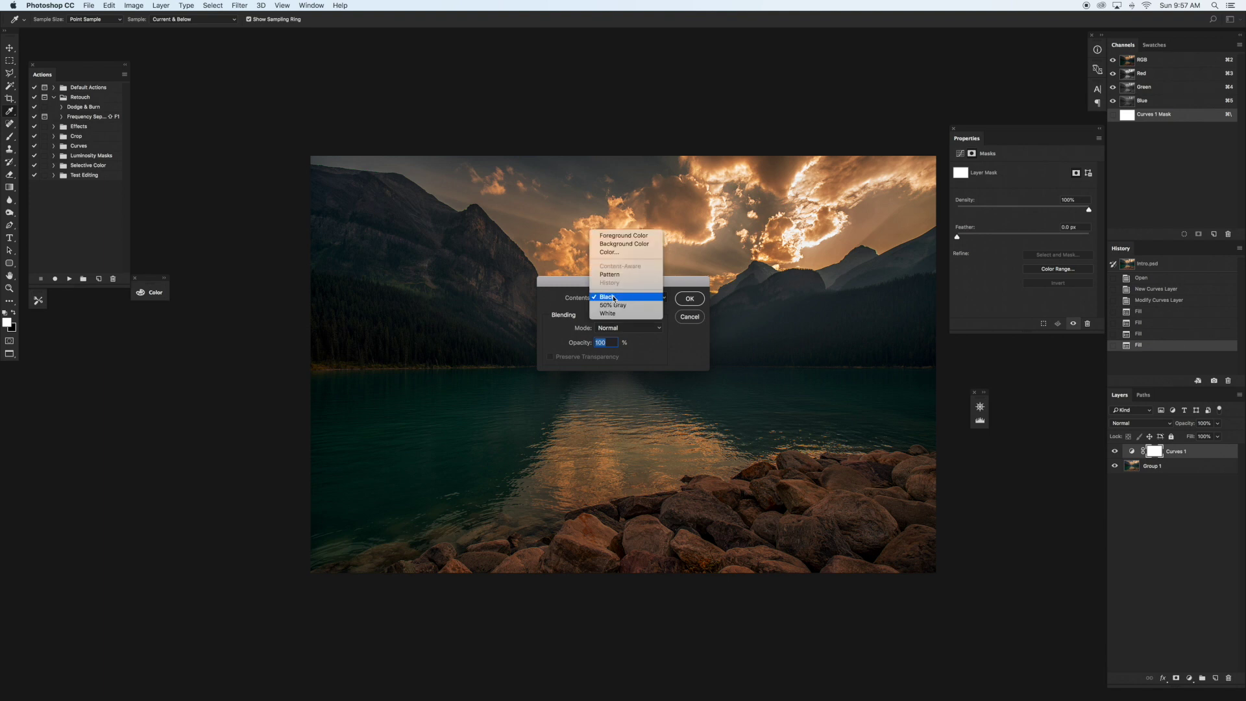
pyautogui.click(613, 298)
pyautogui.click(615, 297)
pyautogui.click(633, 299)
pyautogui.click(690, 298)
pyautogui.press('b')
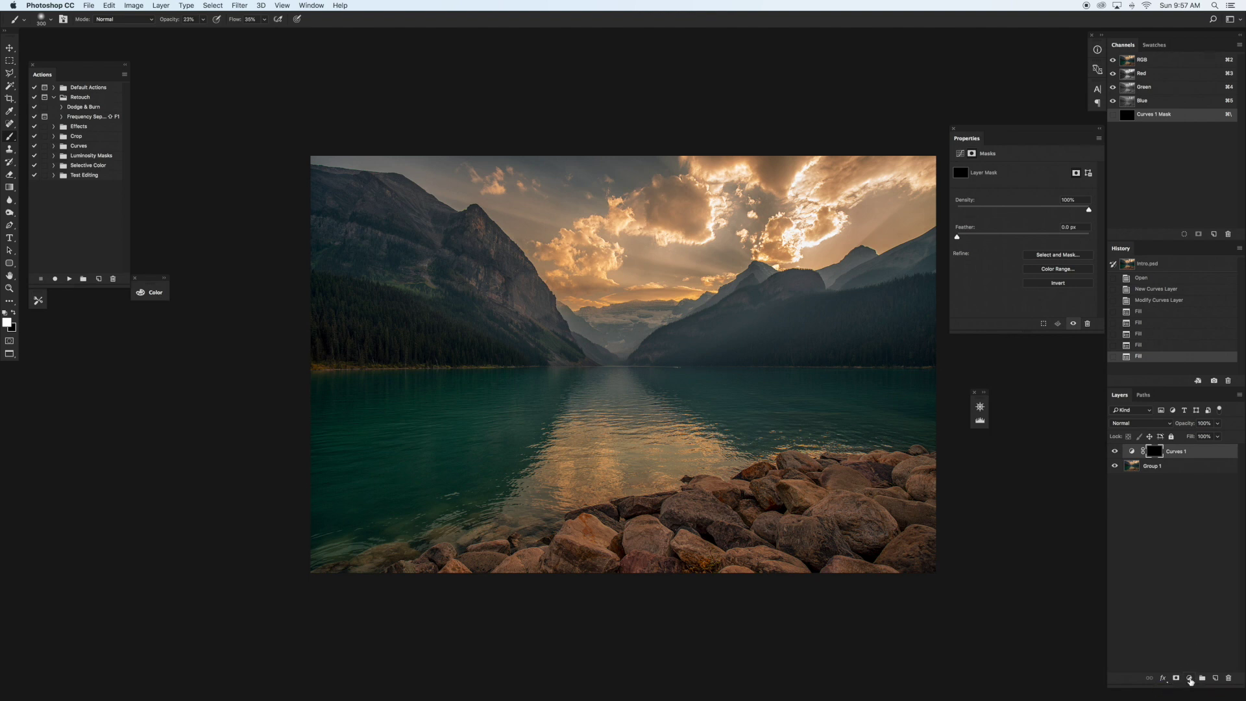
# - Add a second Curves adjustment layer above Curves 1 and name it Dodge
pyautogui.click(1189, 678)
pyautogui.click(1188, 677)
pyautogui.click(1189, 678)
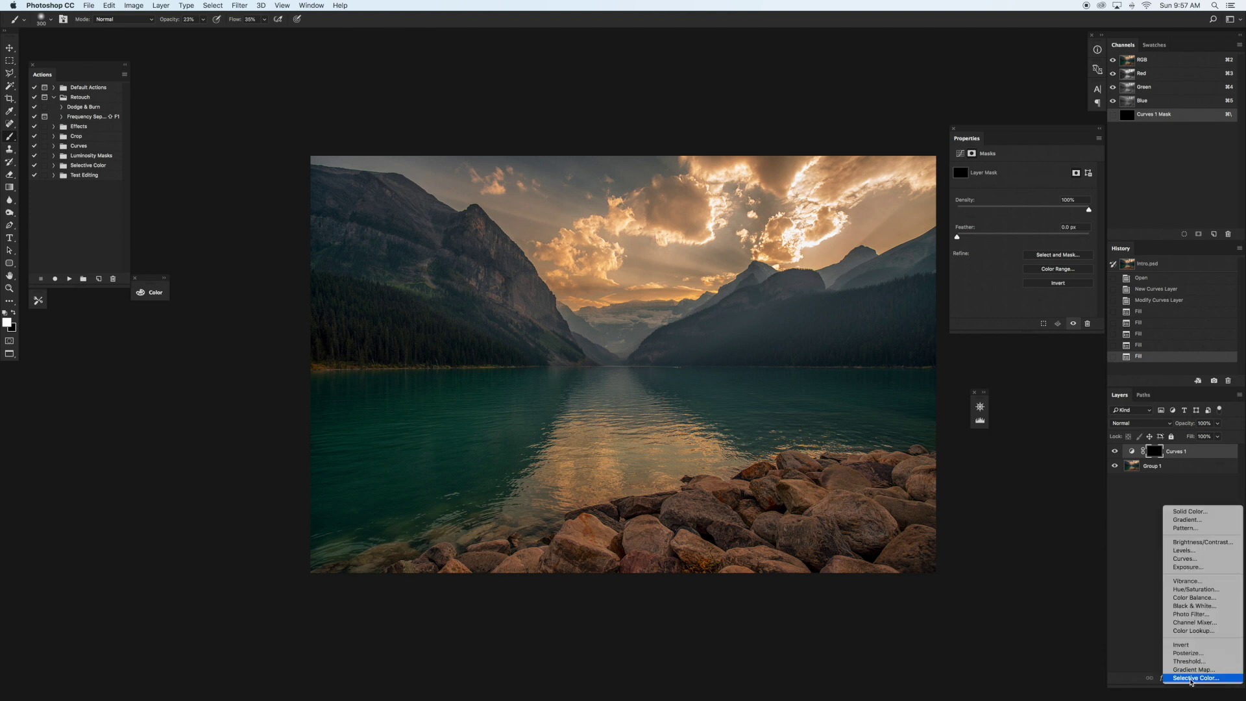
pyautogui.click(1197, 559)
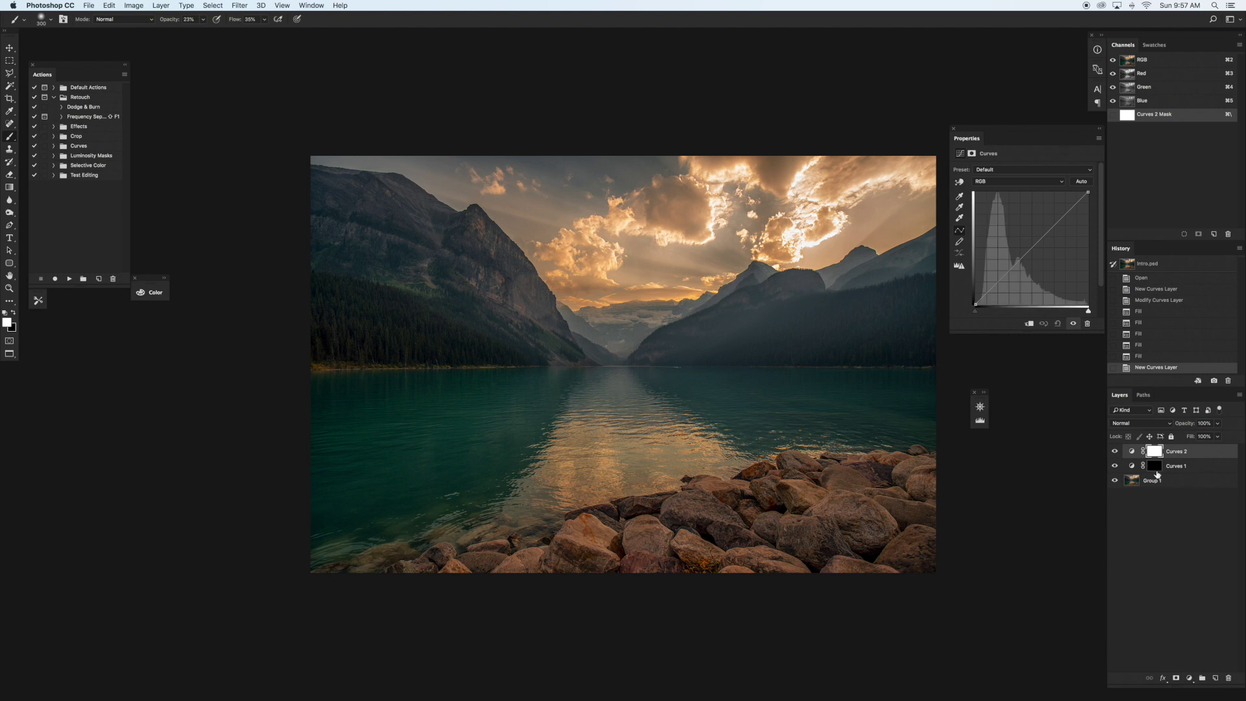
pyautogui.doubleClick(1176, 451)
pyautogui.write('Dodge')
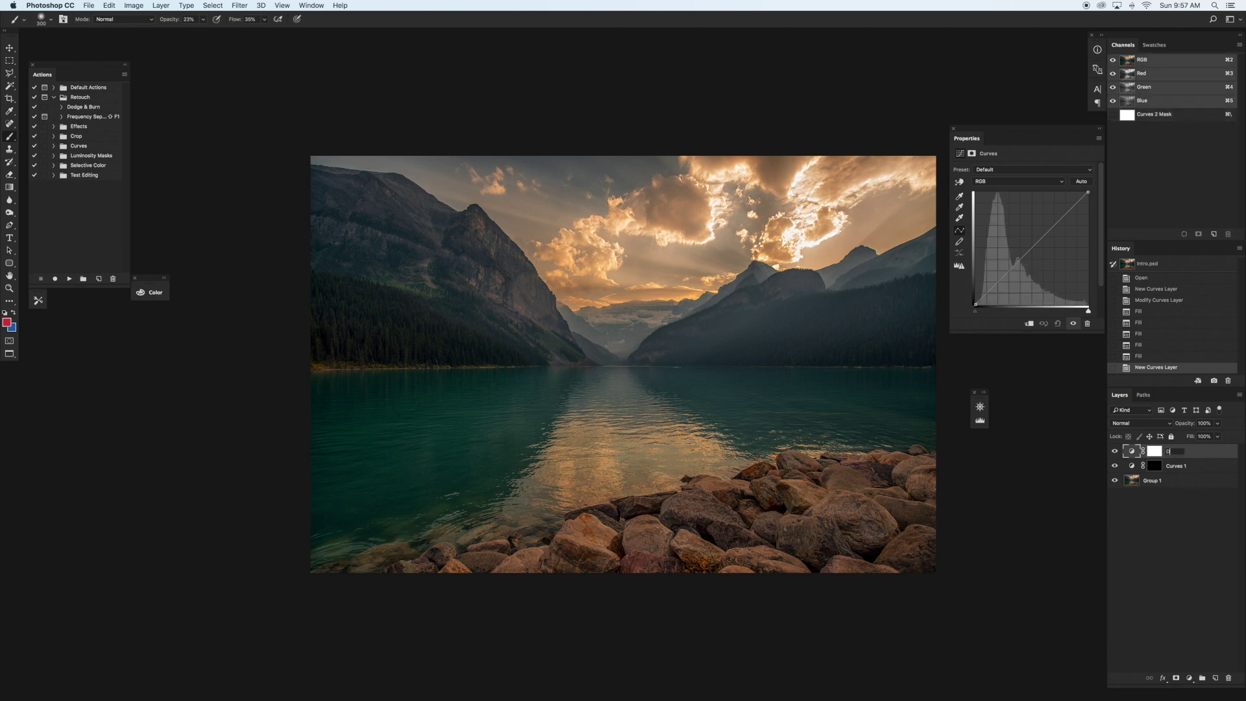
pyautogui.press('Return')
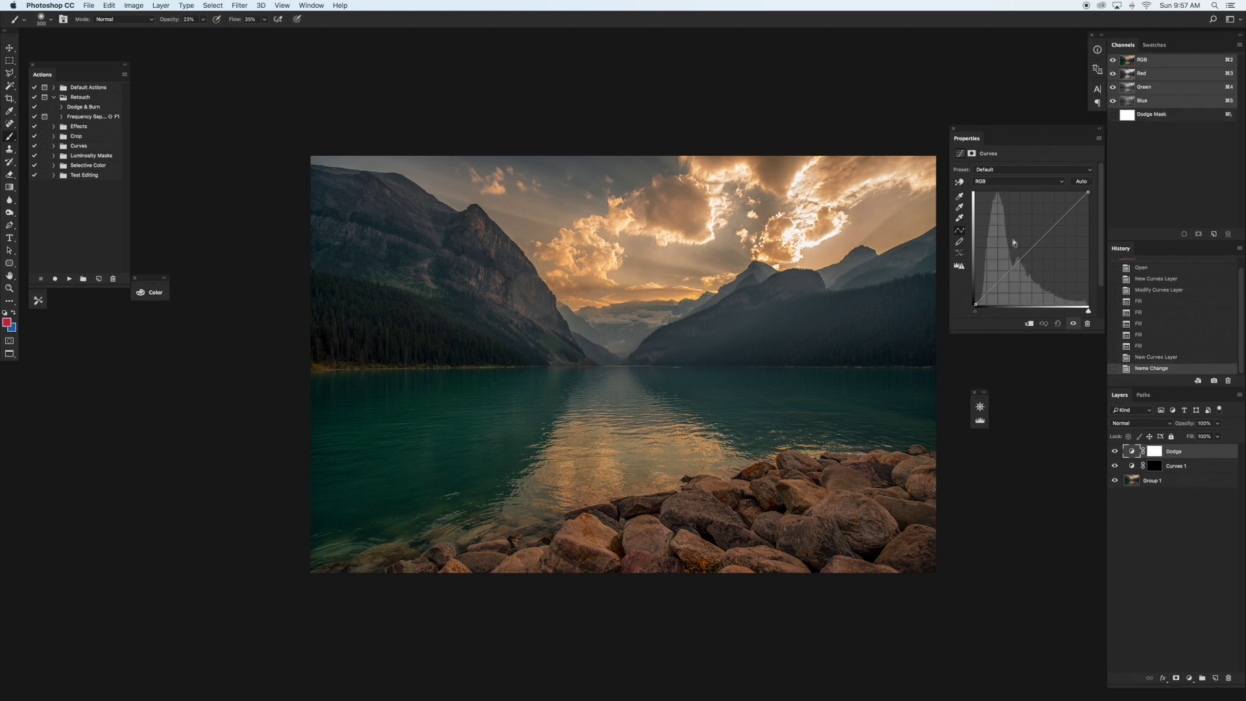
# - Raise the midpoint of the Dodge curve slightly to brighten the photo, and fill the Dodge layer mask with black
pyautogui.moveTo(1025, 257); pyautogui.dragTo(1023, 250)
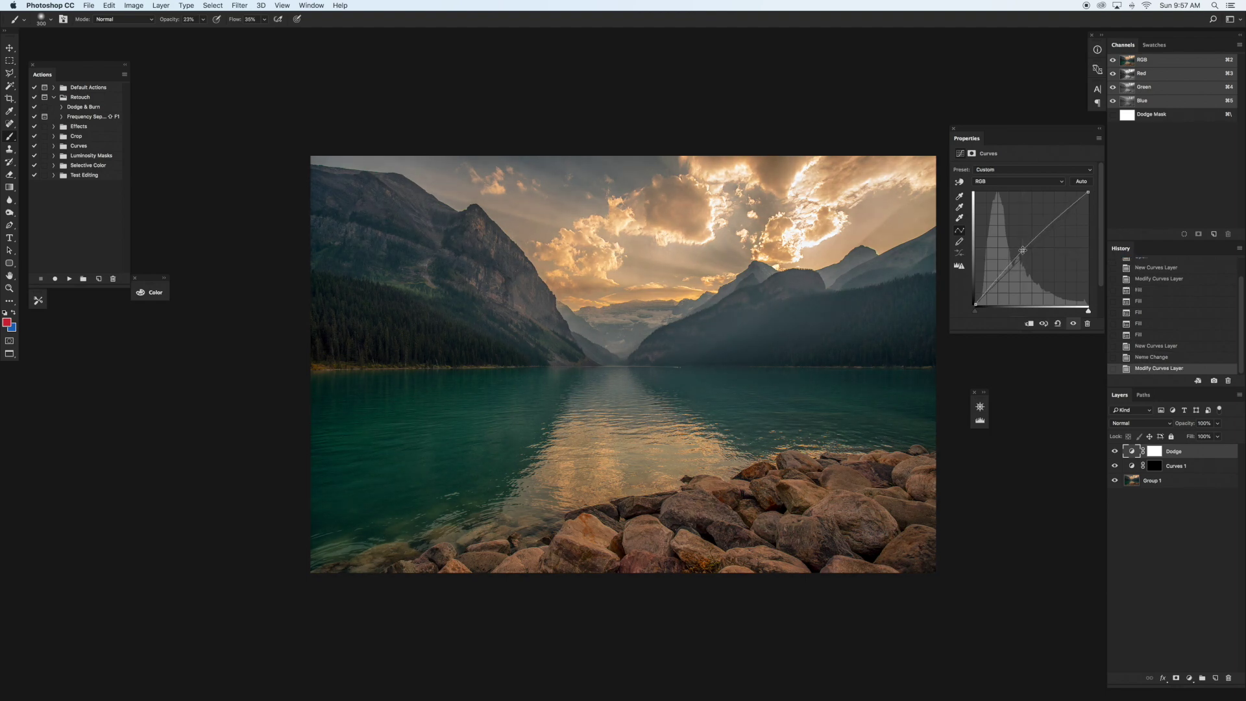
pyautogui.click(1155, 451)
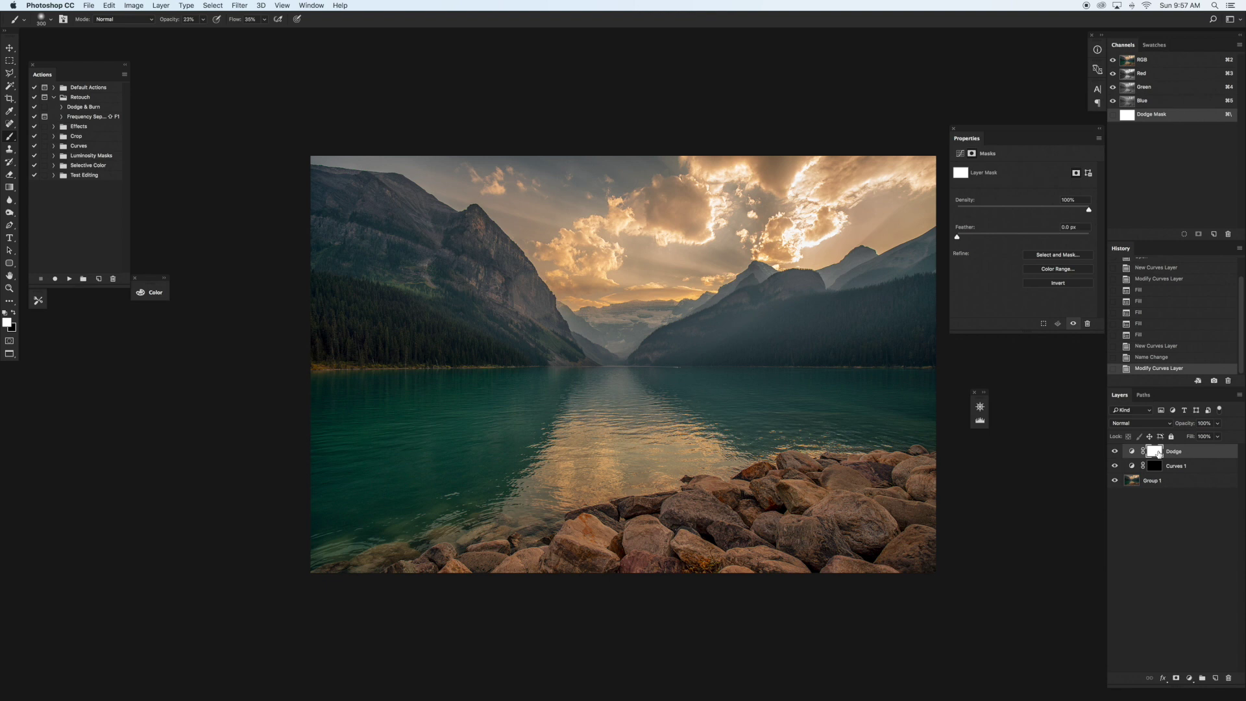
pyautogui.hotkey('shift', 'BackSpace')
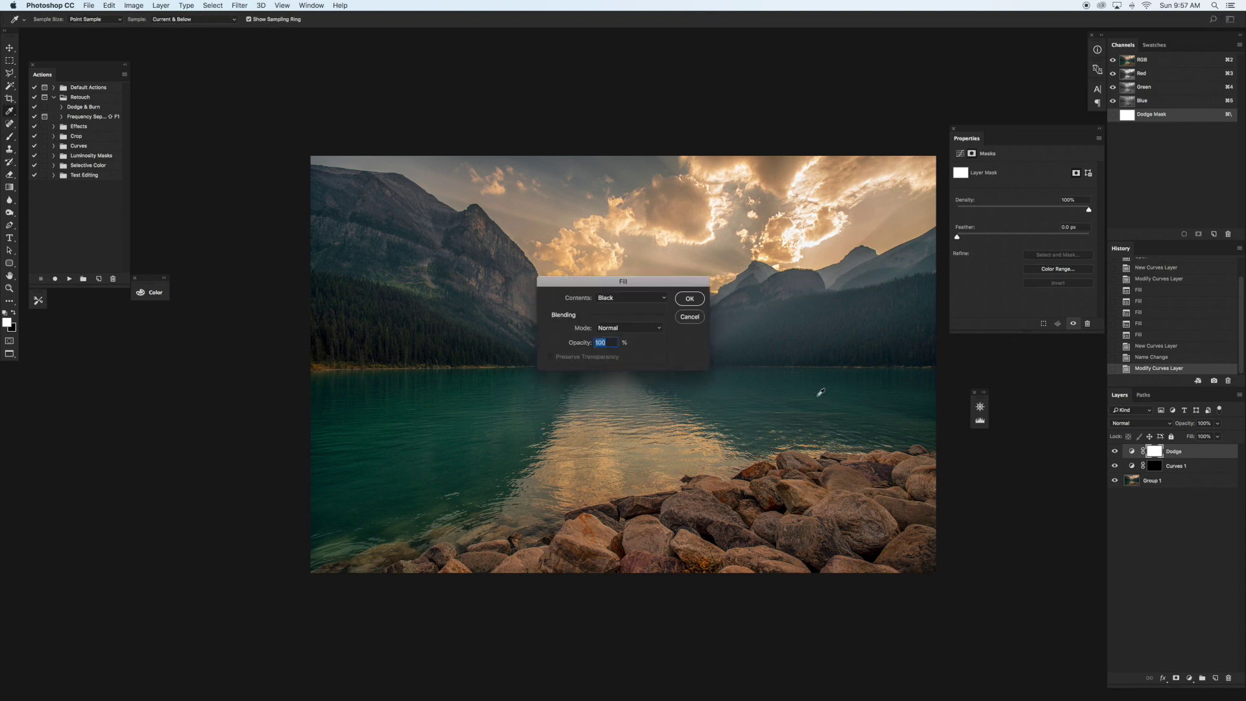
pyautogui.click(626, 299)
pyautogui.click(626, 297)
pyautogui.click(690, 300)
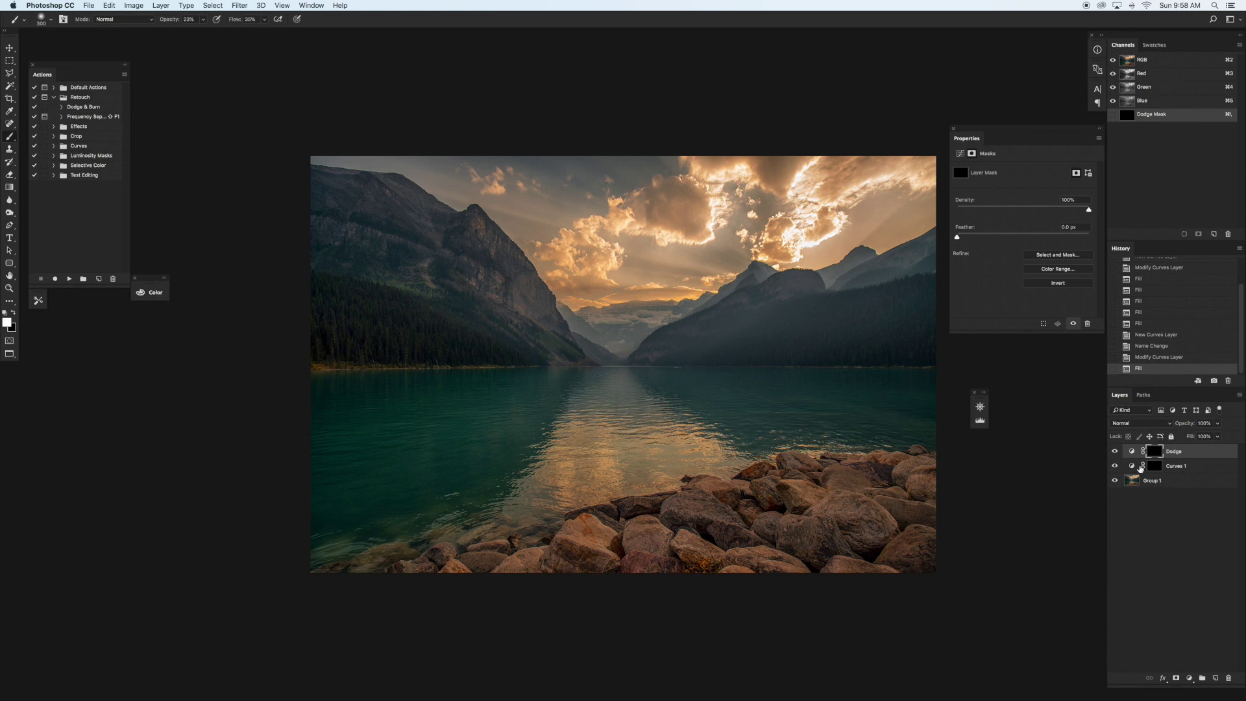
# - Rename the Curves 1 layer as Burn
pyautogui.click(1133, 467)
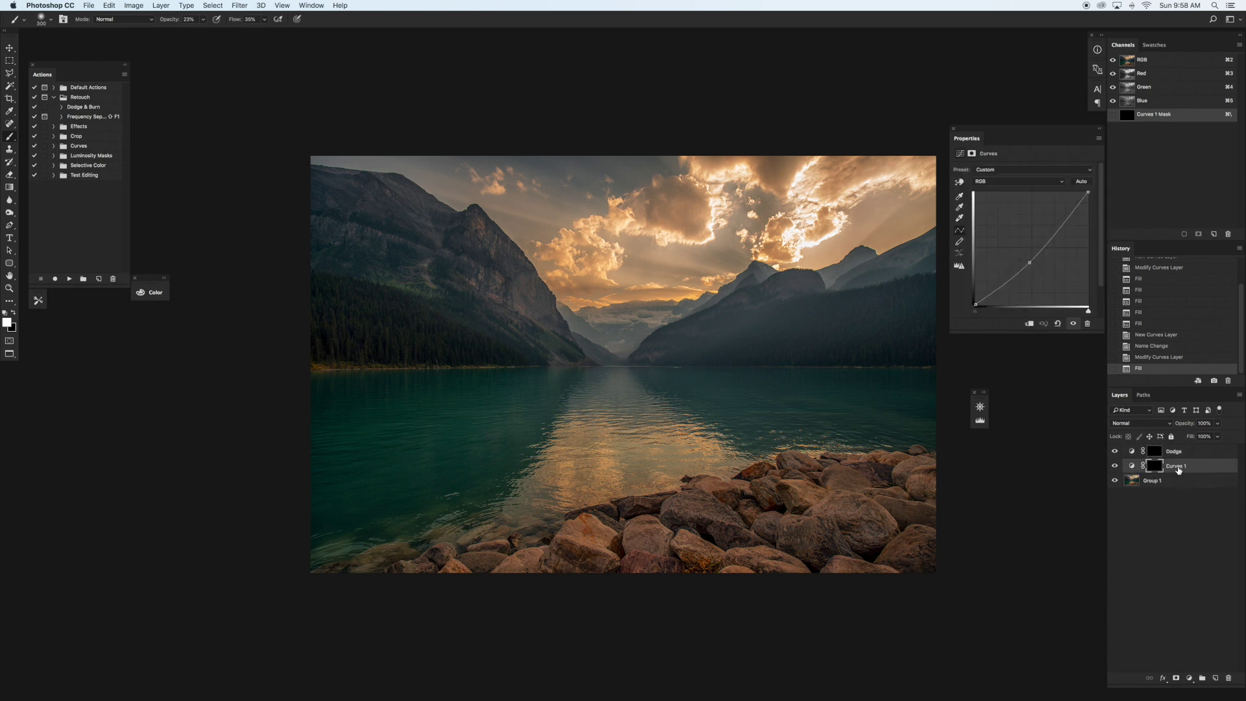
pyautogui.doubleClick(1176, 466)
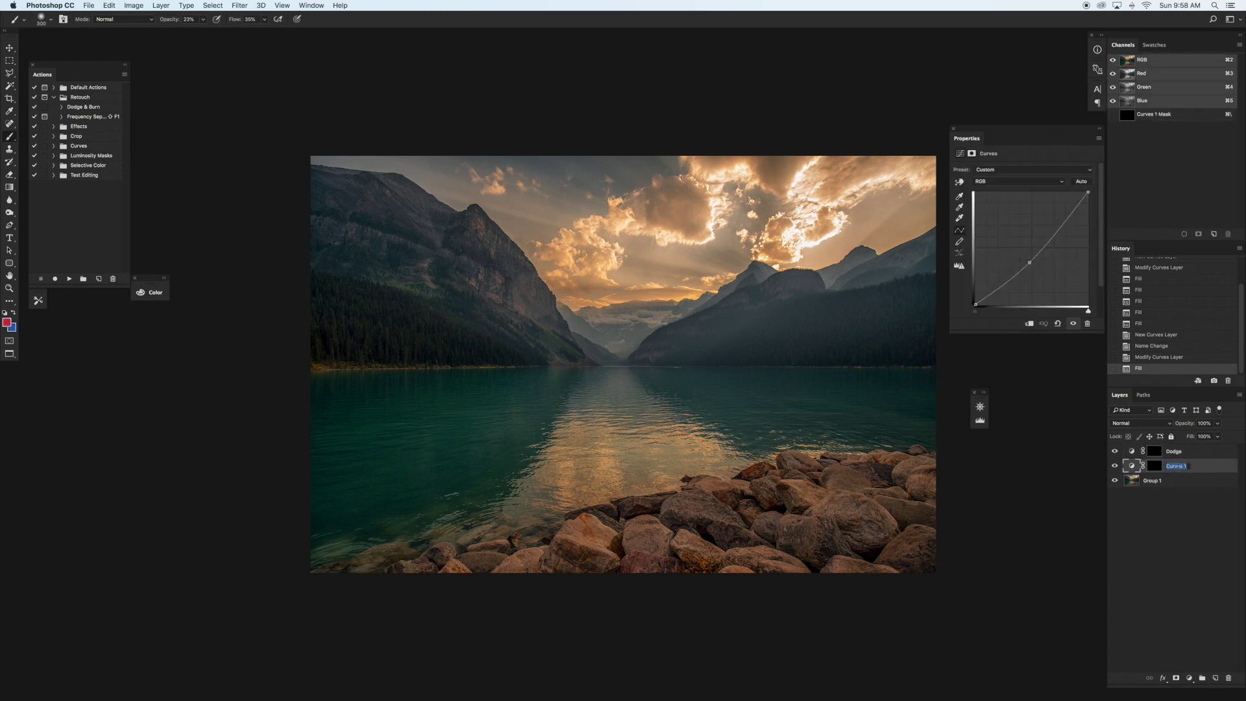
pyautogui.write('D')
pyautogui.write('ur')
pyautogui.press('Return')
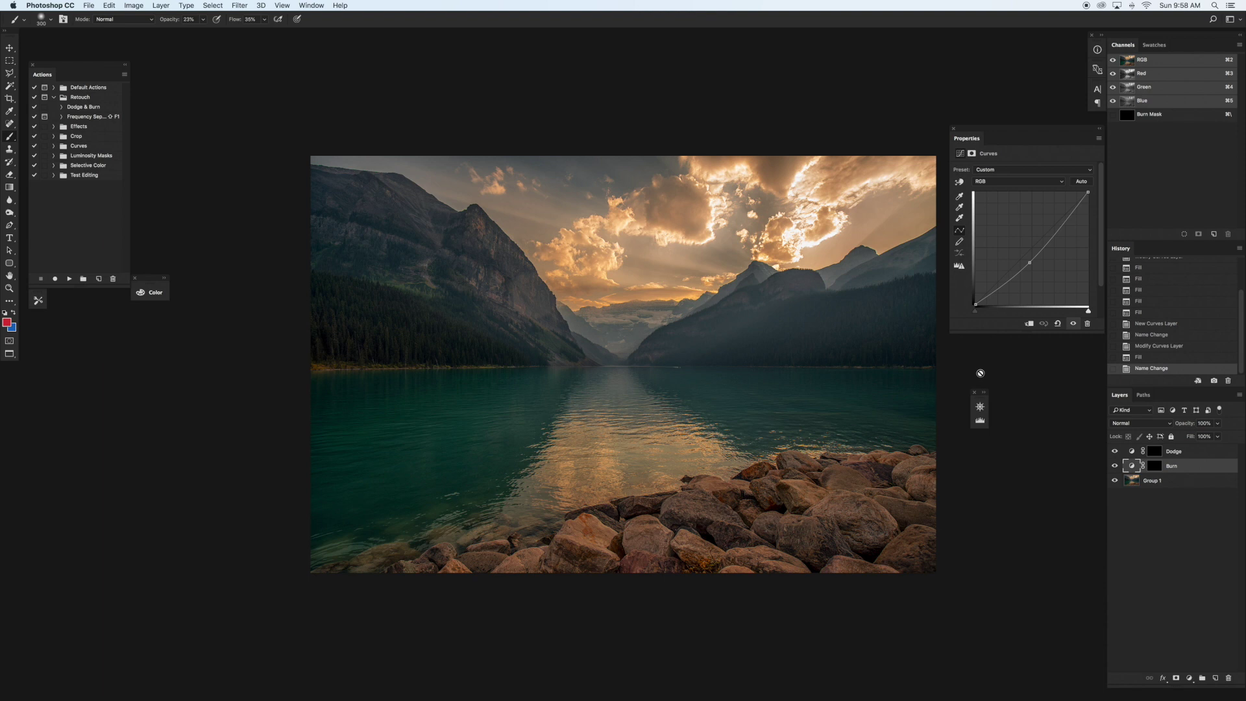
# - Create a new empty layer above Dodge, and reduce the brush size and set its opacity to 100%
pyautogui.click(1191, 454)
pyautogui.click(1215, 679)
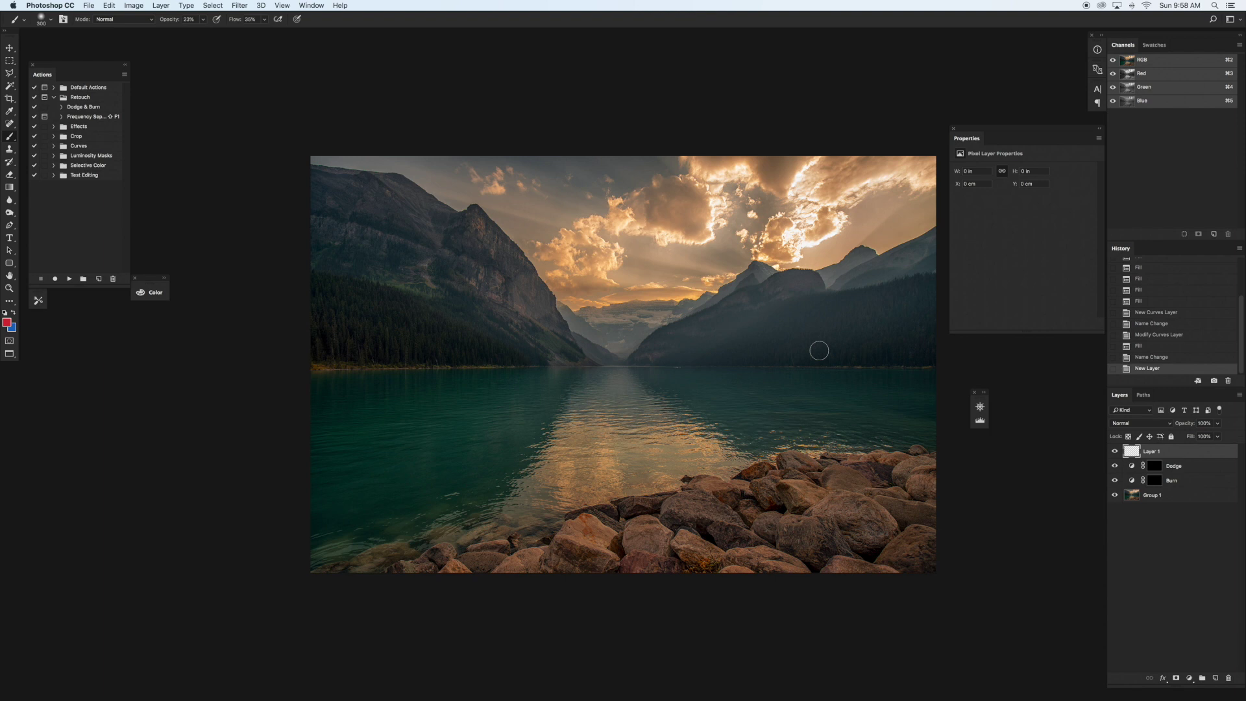
pyautogui.press('[')
pyautogui.press('[')
pyautogui.press('[')
pyautogui.press('[')
pyautogui.press('[')
pyautogui.moveTo(165, 22); pyautogui.dragTo(260, 20)
# - Sketch red marks around the sun and red arrows fanning out from it across the sky and toward the left mountain
pyautogui.moveTo(843, 234)
pyautogui.mouseDown()
pyautogui.moveTo(775, 222)
pyautogui.moveTo(837, 229)
pyautogui.moveTo(749, 198)
pyautogui.moveTo(792, 195)
pyautogui.mouseUp()
pyautogui.moveTo(759, 260)
pyautogui.mouseDown()
pyautogui.moveTo(662, 232)
pyautogui.moveTo(693, 257)
pyautogui.mouseUp()
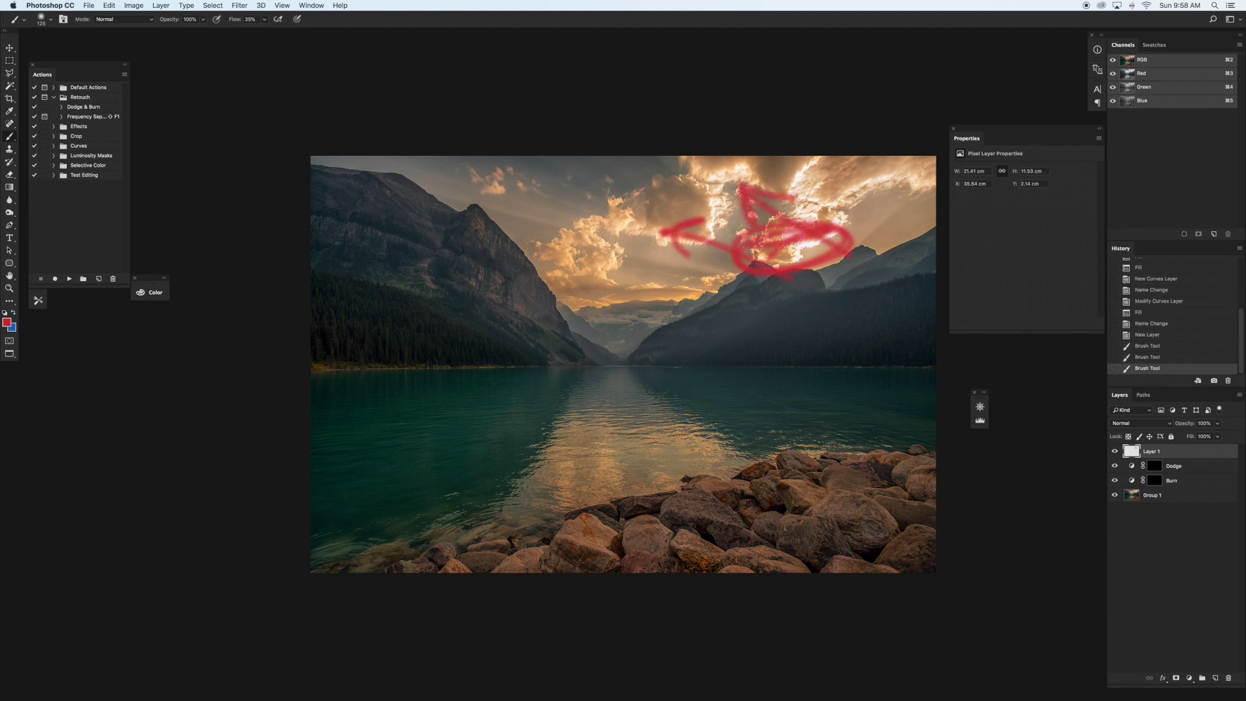
pyautogui.moveTo(860, 235); pyautogui.dragTo(528, 231)
pyautogui.moveTo(588, 194); pyautogui.dragTo(568, 252)
pyautogui.moveTo(771, 284)
pyautogui.mouseDown()
pyautogui.moveTo(512, 315)
pyautogui.moveTo(568, 322)
pyautogui.mouseUp()
pyautogui.moveTo(890, 229)
pyautogui.mouseDown()
pyautogui.moveTo(849, 172)
pyautogui.moveTo(886, 174)
pyautogui.mouseUp()
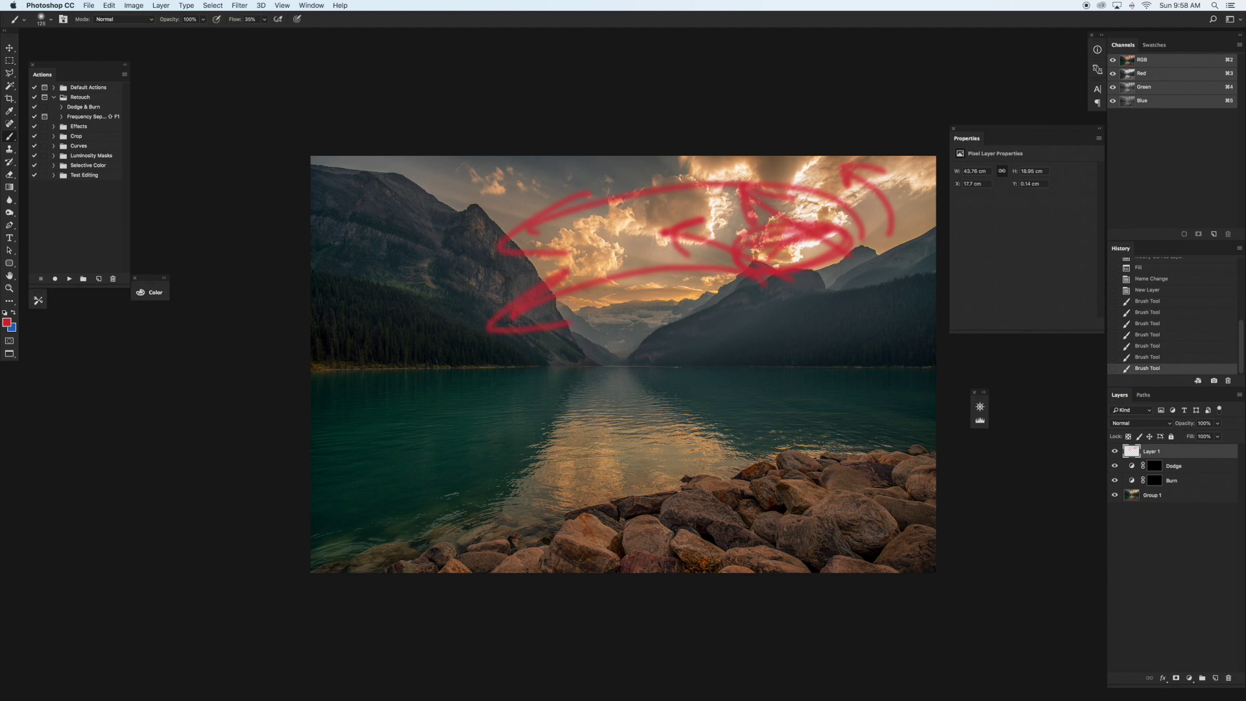
# - Paint red patches with a larger brush over the left mountain's sun-facing slope and the bright clouds around the sun
pyautogui.press(']')
pyautogui.press(']')
pyautogui.press(']')
pyautogui.press(']')
pyautogui.moveTo(482, 225)
pyautogui.mouseDown()
pyautogui.moveTo(475, 276)
pyautogui.moveTo(487, 233)
pyautogui.moveTo(510, 273)
pyautogui.mouseUp()
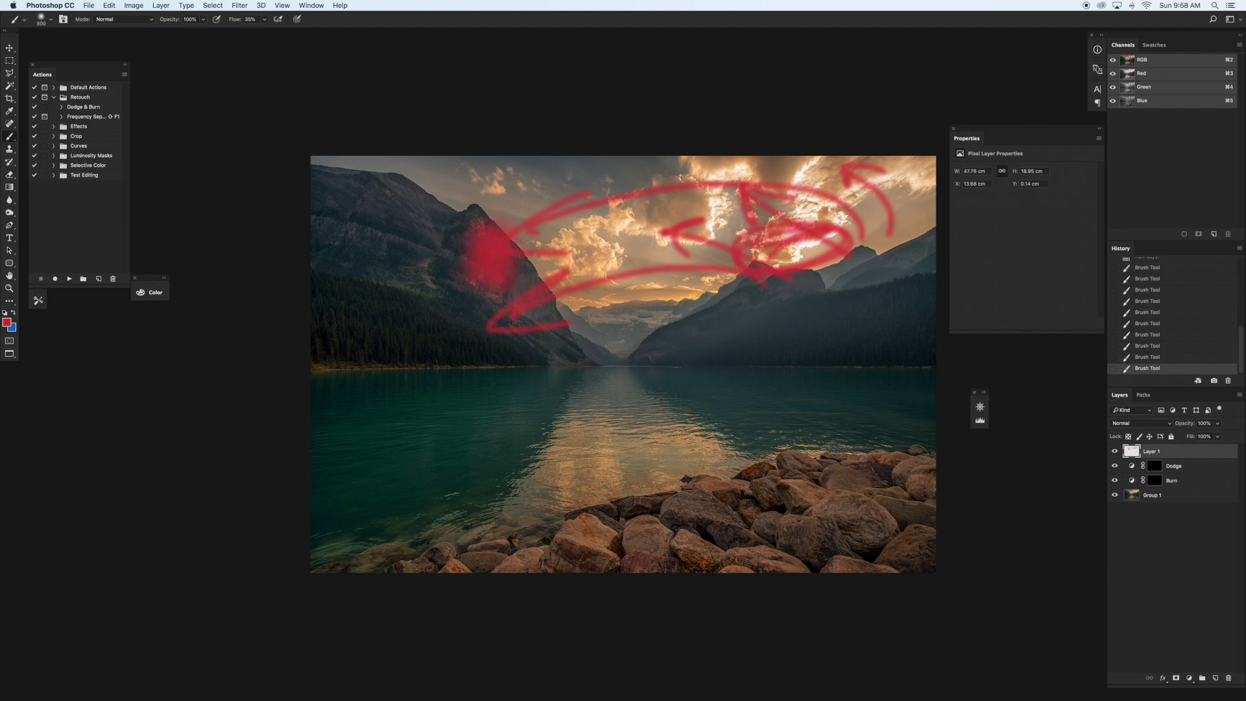
pyautogui.moveTo(646, 230); pyautogui.dragTo(600, 260)
pyautogui.moveTo(719, 230); pyautogui.dragTo(713, 187)
pyautogui.moveTo(816, 167)
pyautogui.mouseDown()
pyautogui.moveTo(792, 190)
pyautogui.moveTo(731, 174)
pyautogui.mouseUp()
pyautogui.moveTo(845, 195); pyautogui.dragTo(796, 215)
pyautogui.moveTo(929, 165); pyautogui.dragTo(852, 191)
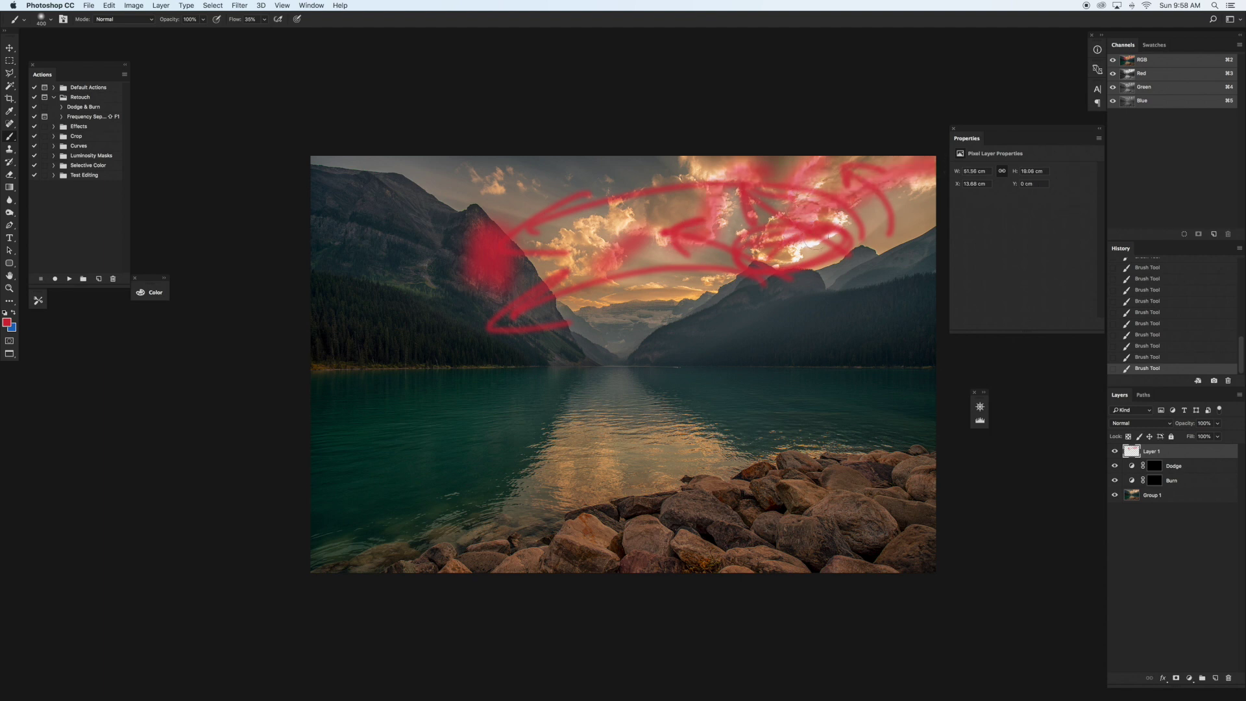
pyautogui.moveTo(820, 236); pyautogui.dragTo(863, 221)
# - Mark the distant ridges in the centre of the valley with short red strokes using a smaller brush
pyautogui.press('[')
pyautogui.press('[')
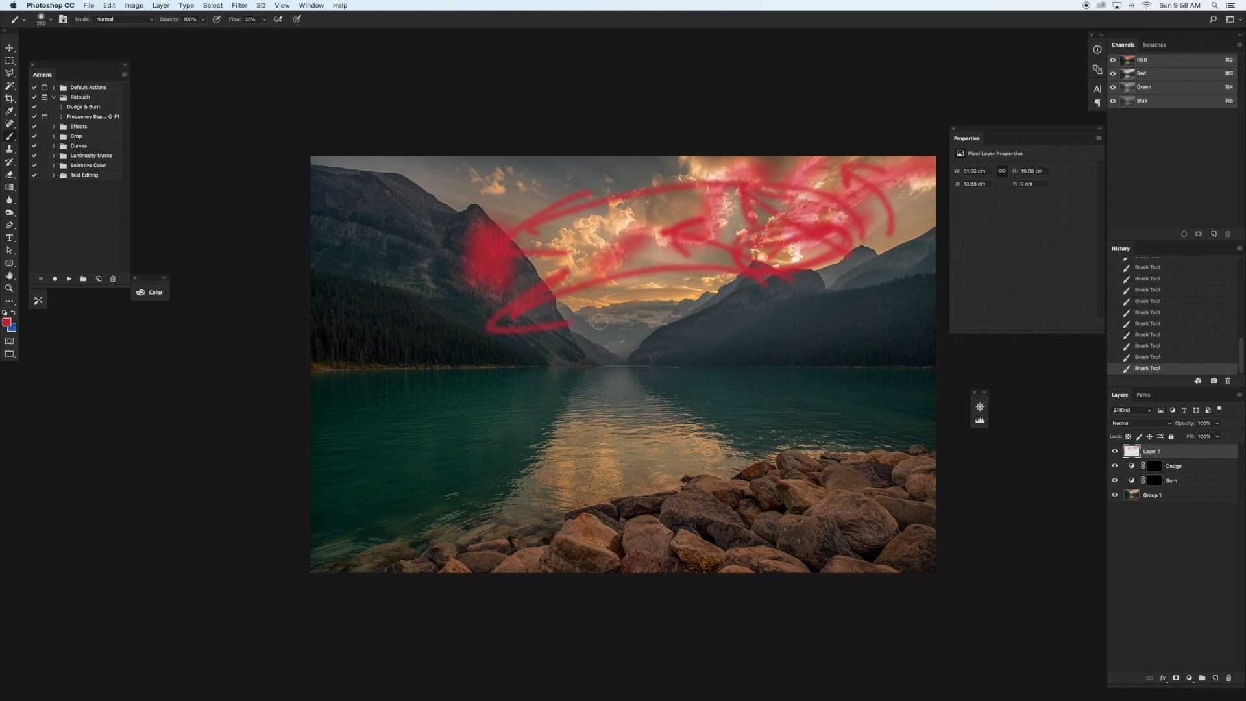
pyautogui.press('[')
pyautogui.press('[')
pyautogui.moveTo(601, 317); pyautogui.dragTo(695, 305)
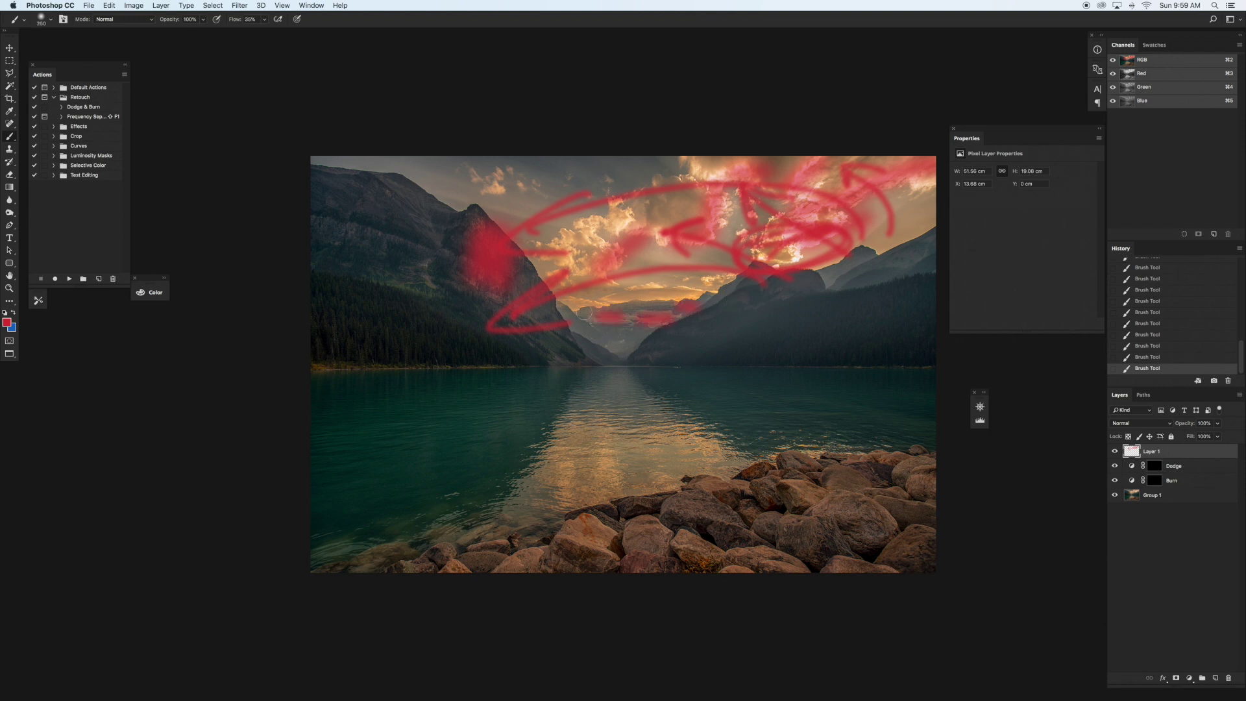
# - Switch to the blue colour and mark the shaded side of the left mountain's peak with a larger brush
pyautogui.press(']')
pyautogui.press(']')
pyautogui.press('x')
pyautogui.moveTo(462, 218); pyautogui.dragTo(443, 265)
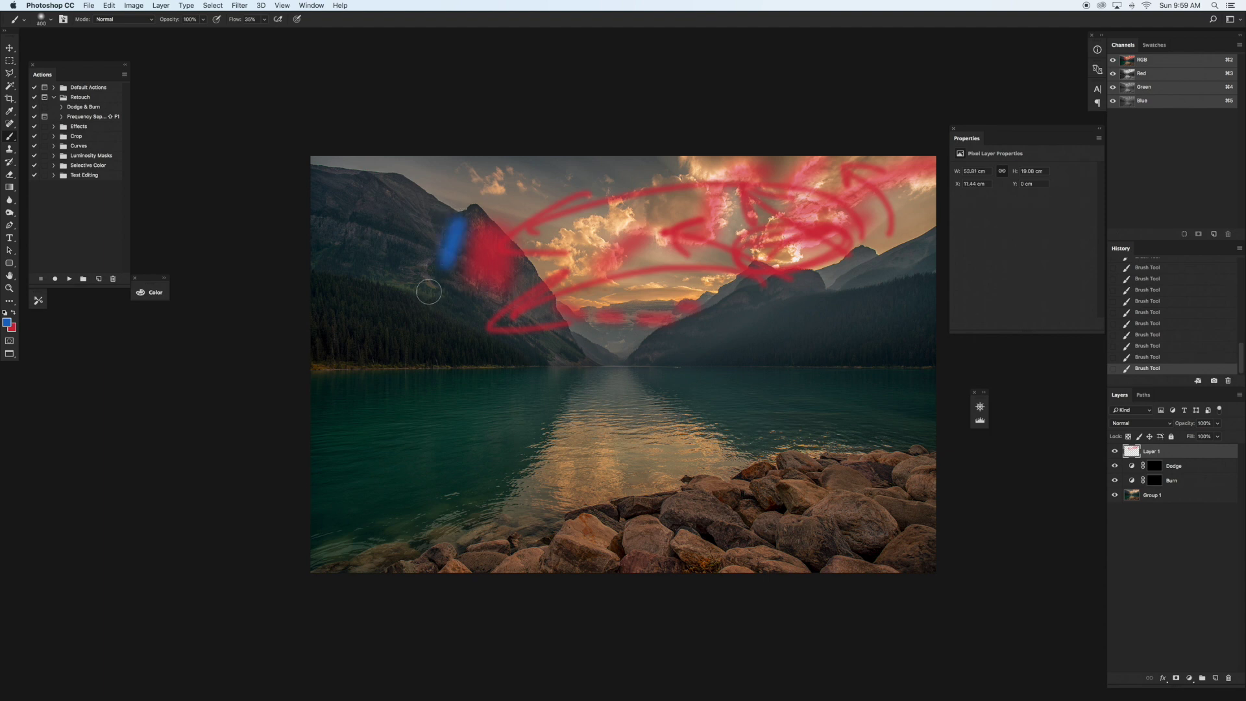
# - Paint a broad blue shadow patch over the base of the right mountain just above the shoreline
pyautogui.press(']')
pyautogui.press(']')
pyautogui.press(']')
pyautogui.moveTo(770, 353); pyautogui.dragTo(908, 321)
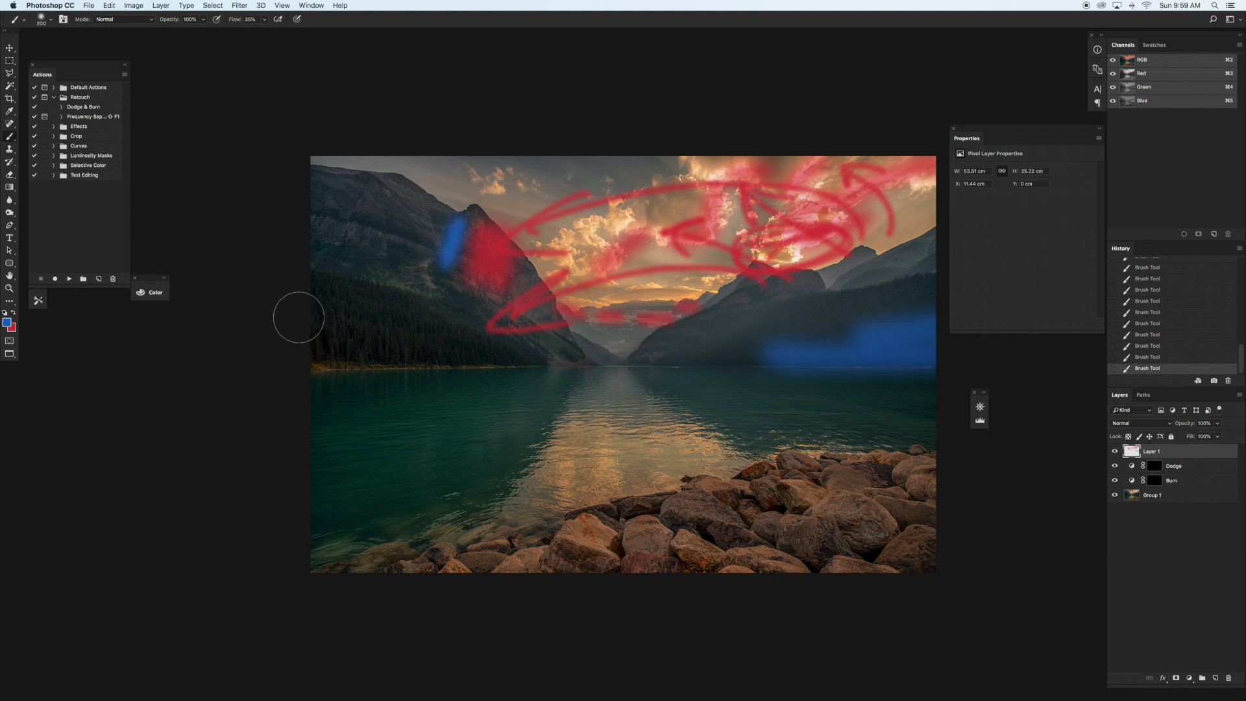
# - Add blue strokes with a smaller brush on the far-left slope and beside the left mountain's peak
pyautogui.press('[')
pyautogui.press('[')
pyautogui.press('[')
pyautogui.press('[')
pyautogui.press('[')
pyautogui.moveTo(366, 185); pyautogui.dragTo(338, 230)
pyautogui.moveTo(435, 206); pyautogui.dragTo(442, 245)
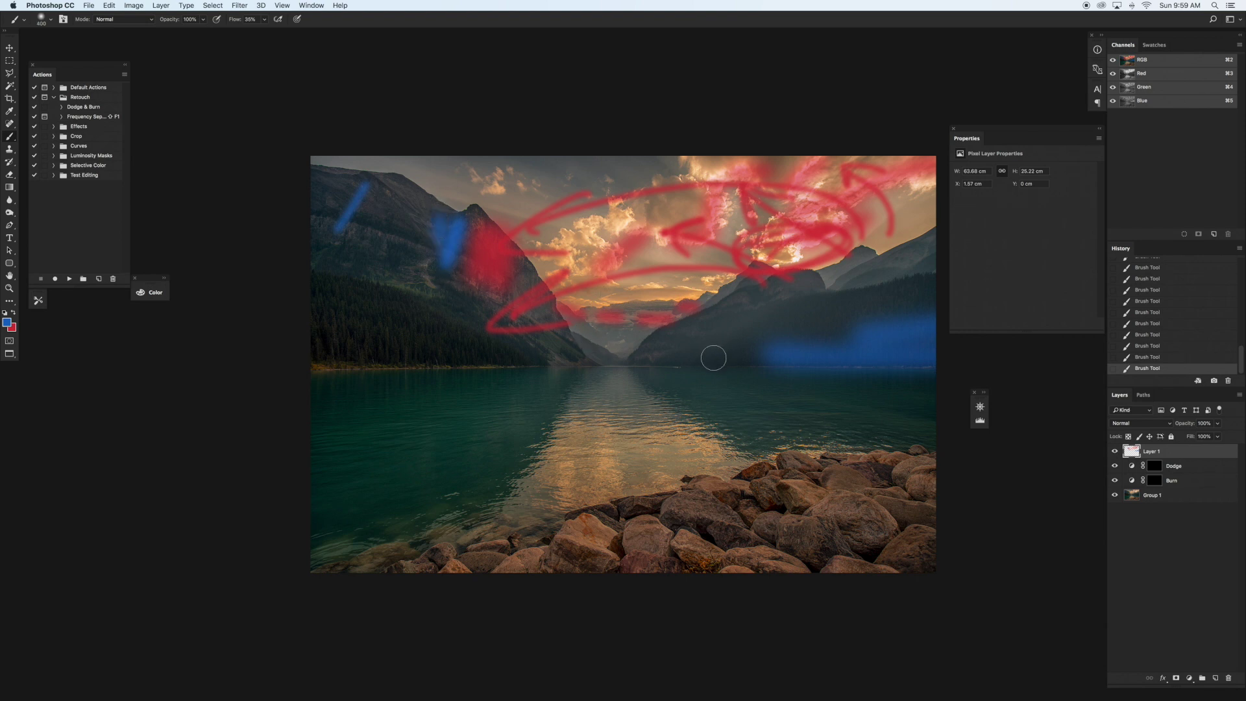
# - Extend the blue shadow patch along the right mountain's base toward the valley with a much larger brush
pyautogui.press(']')
pyautogui.press(']')
pyautogui.press(']')
pyautogui.press(']')
pyautogui.press(']')
pyautogui.moveTo(889, 339); pyautogui.dragTo(681, 354)
# - Mark the shadows among the foreground rocks in blue with a smaller brush, working across to the bottom-left shore
pyautogui.press('[')
pyautogui.press('[')
pyautogui.press('[')
pyautogui.press('[')
pyautogui.moveTo(798, 535); pyautogui.dragTo(895, 524)
pyautogui.moveTo(687, 514)
pyautogui.mouseDown()
pyautogui.moveTo(714, 522)
pyautogui.moveTo(641, 532)
pyautogui.moveTo(622, 562)
pyautogui.moveTo(581, 554)
pyautogui.moveTo(871, 589)
pyautogui.moveTo(958, 537)
pyautogui.moveTo(902, 531)
pyautogui.moveTo(973, 524)
pyautogui.mouseUp()
pyautogui.press('[')
pyautogui.moveTo(908, 477)
pyautogui.mouseDown()
pyautogui.moveTo(815, 484)
pyautogui.moveTo(768, 507)
pyautogui.moveTo(784, 491)
pyautogui.moveTo(705, 497)
pyautogui.mouseUp()
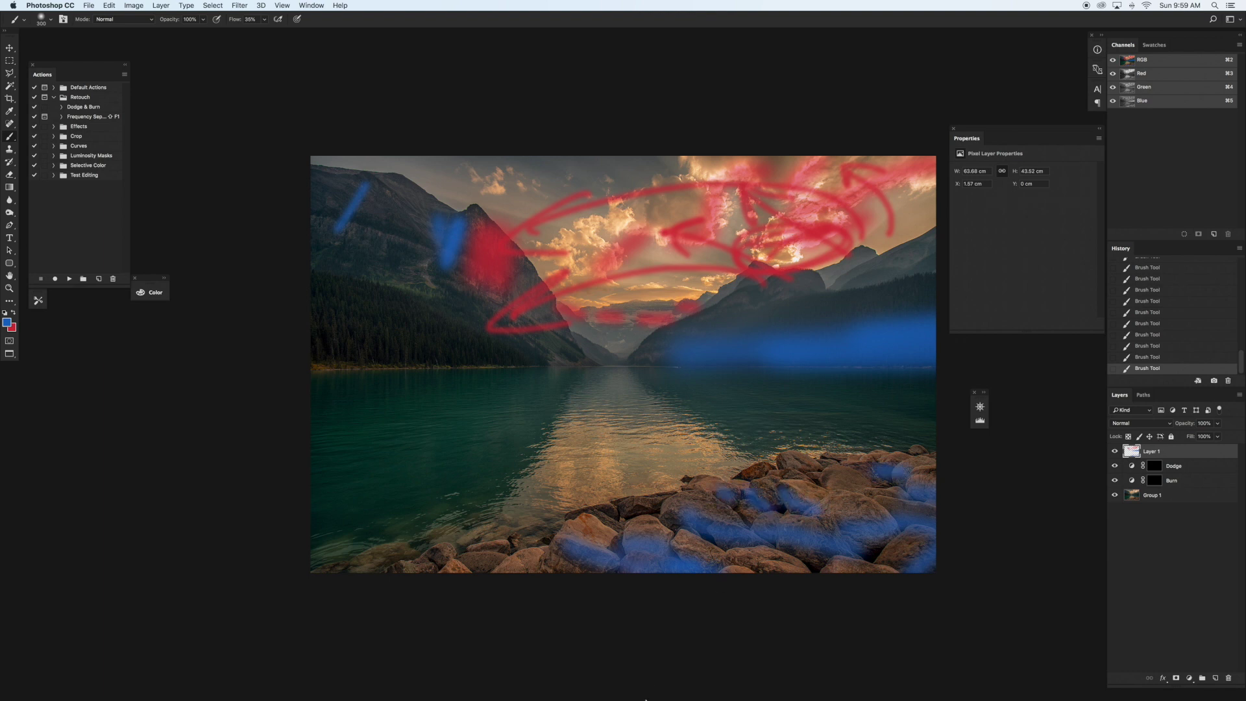
pyautogui.moveTo(399, 562)
pyautogui.mouseDown()
pyautogui.moveTo(445, 555)
pyautogui.moveTo(393, 555)
pyautogui.mouseUp()
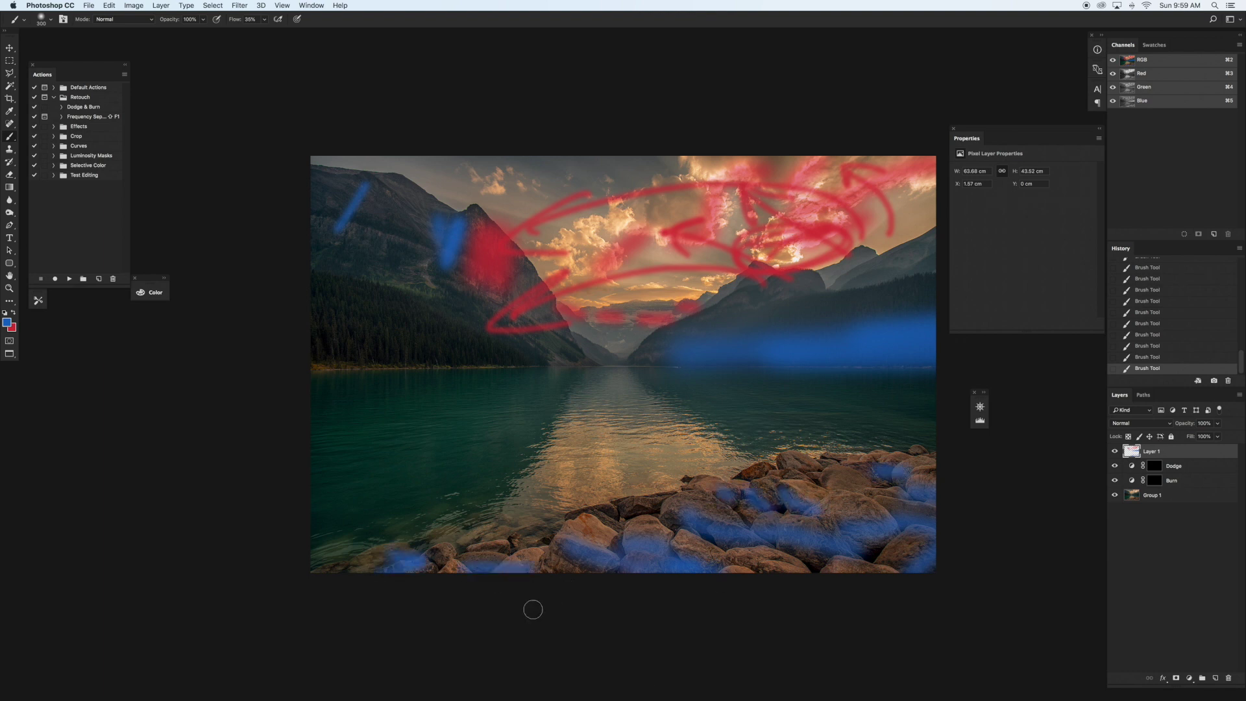
pyautogui.moveTo(322, 578); pyautogui.dragTo(406, 560)
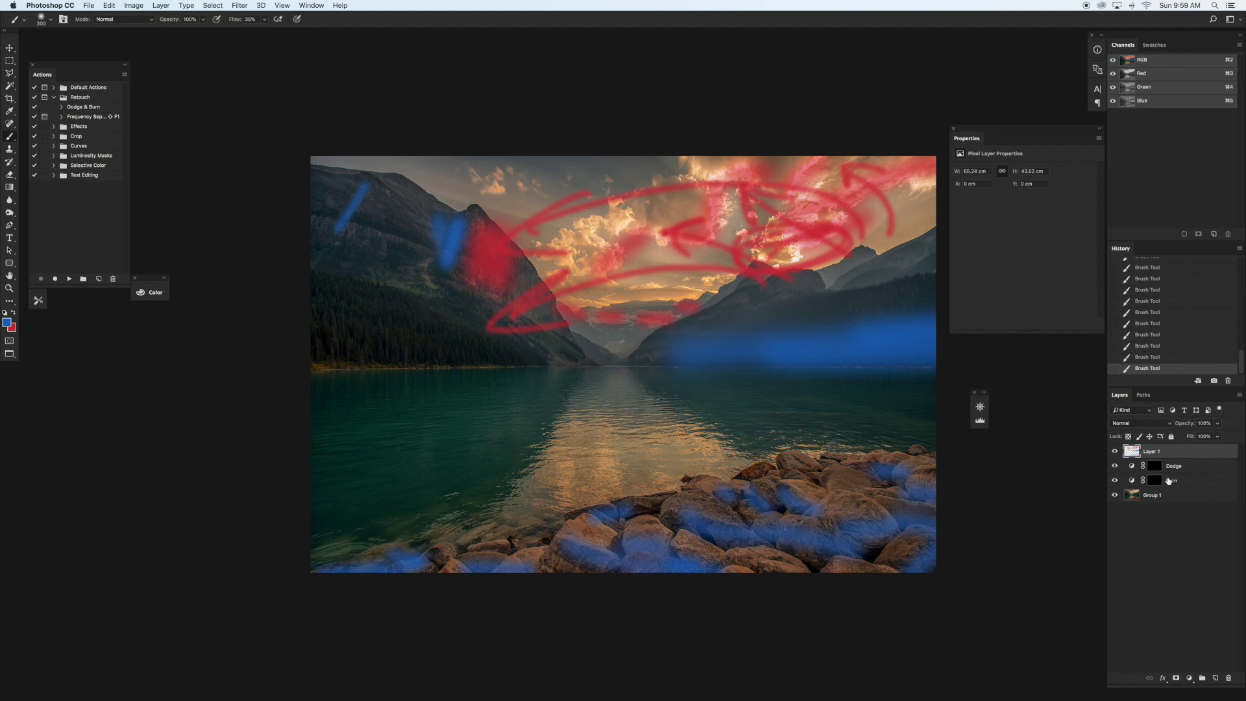
# - Hide the sketch layer and circle the left mountain's rock face in blue on a new layer
pyautogui.click(1116, 452)
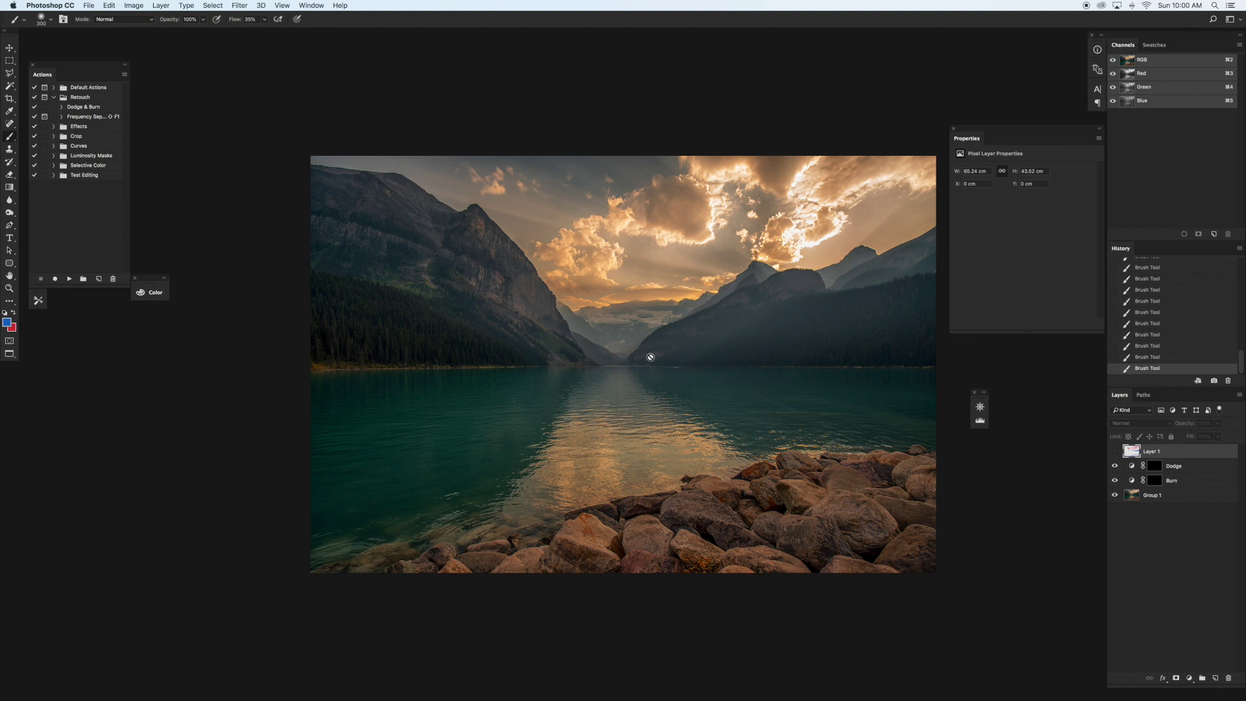
pyautogui.click(1217, 677)
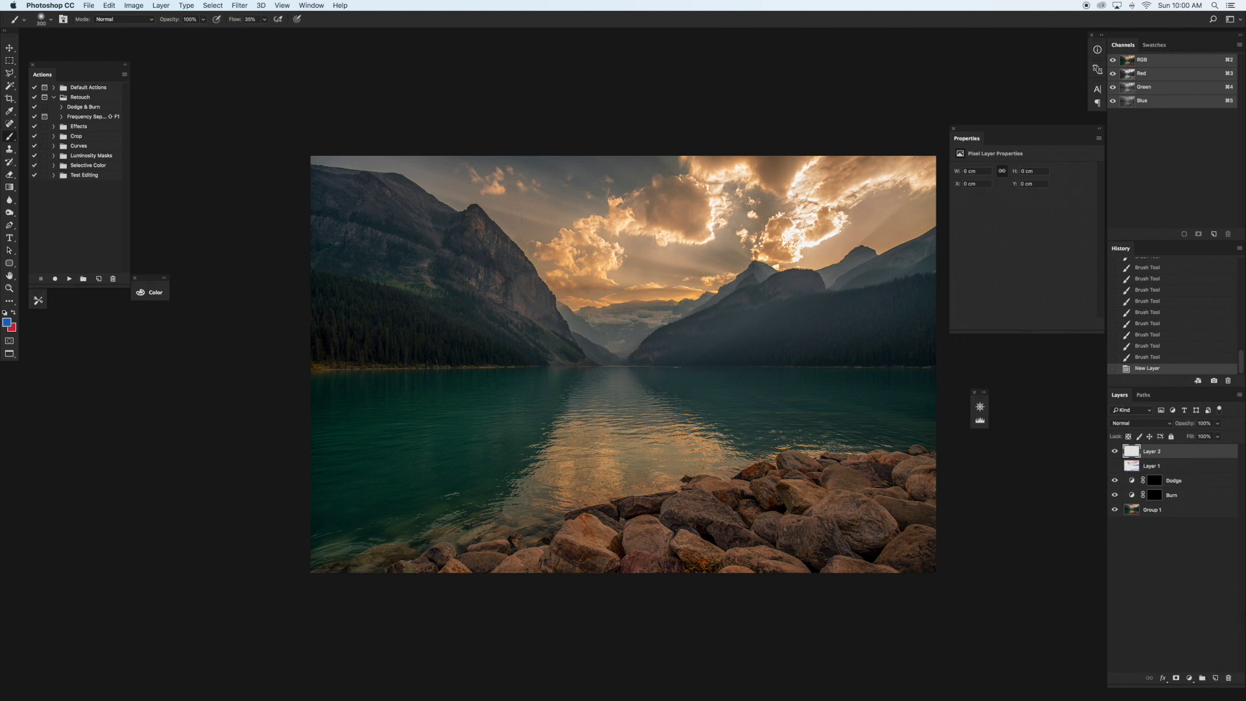
pyautogui.moveTo(520, 213); pyautogui.dragTo(535, 242)
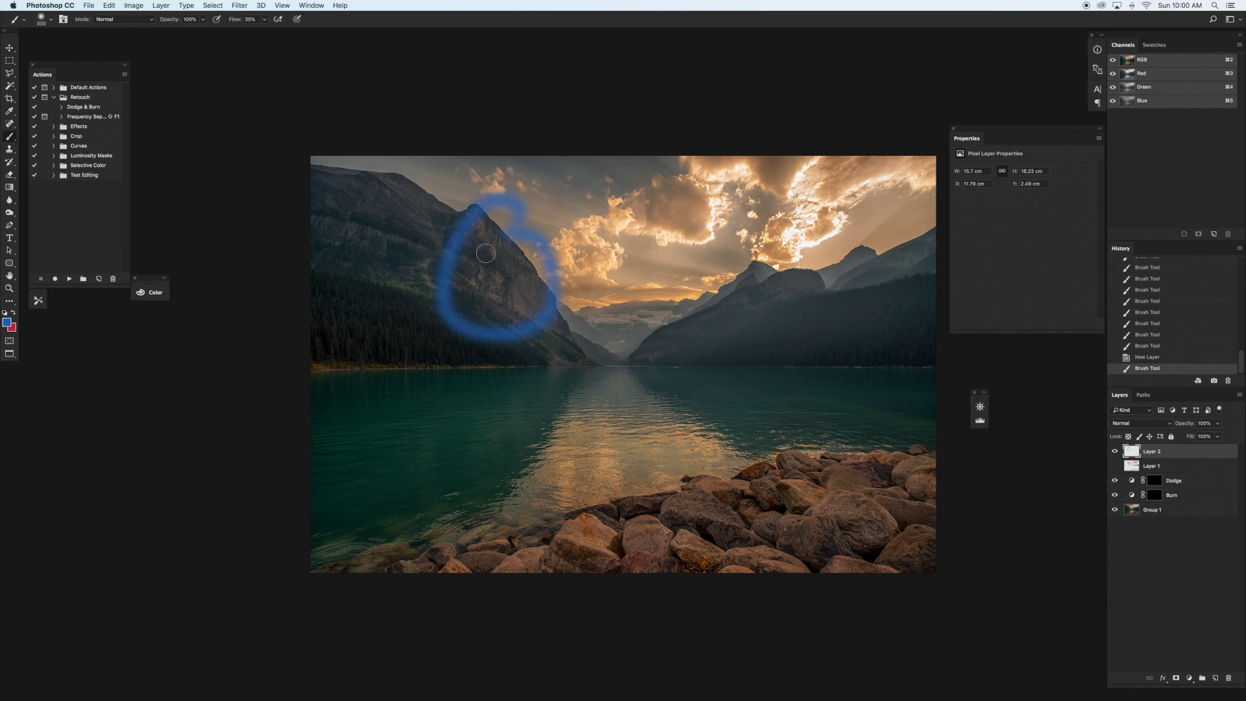
# - Outline the bright clouds, the distant valley, the water reflection and the foreground rocks in blue
pyautogui.moveTo(720, 185); pyautogui.dragTo(698, 240)
pyautogui.moveTo(619, 224)
pyautogui.mouseDown()
pyautogui.moveTo(597, 256)
pyautogui.moveTo(681, 246)
pyautogui.mouseUp()
pyautogui.moveTo(655, 308); pyautogui.dragTo(688, 305)
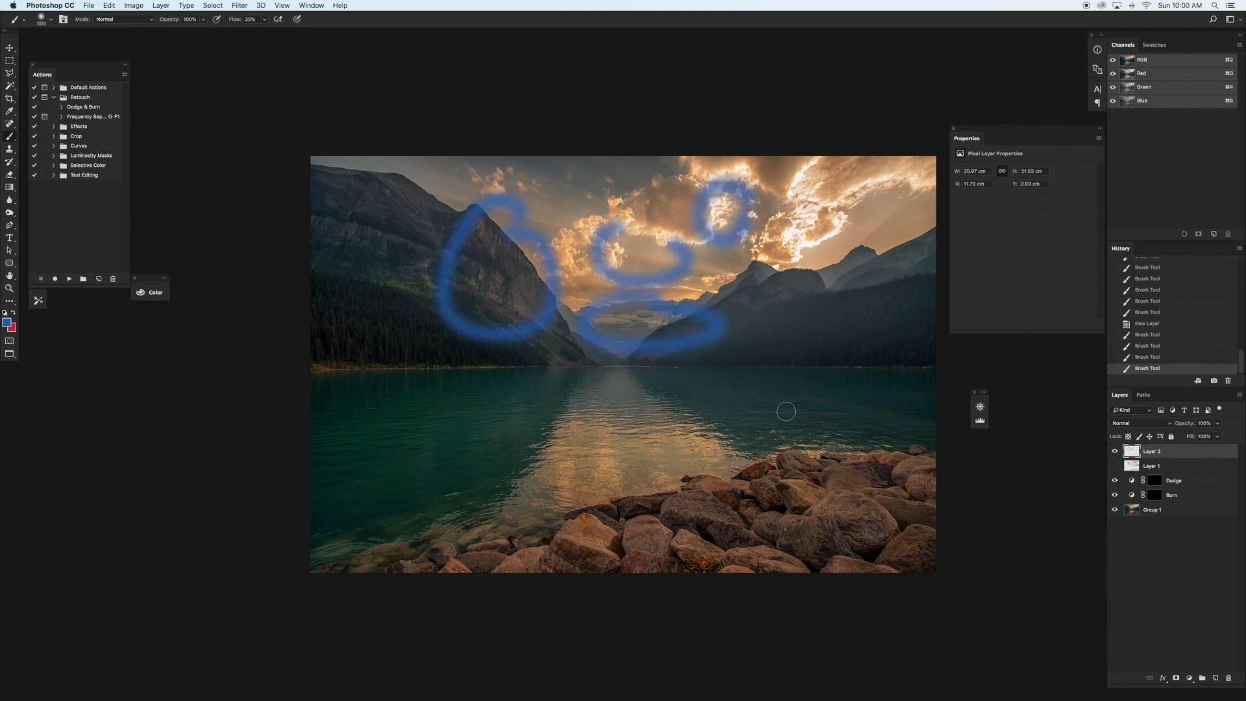
pyautogui.moveTo(835, 462)
pyautogui.mouseDown()
pyautogui.moveTo(741, 564)
pyautogui.moveTo(726, 443)
pyautogui.mouseUp()
pyautogui.moveTo(654, 393)
pyautogui.mouseDown()
pyautogui.moveTo(495, 448)
pyautogui.moveTo(689, 416)
pyautogui.mouseUp()
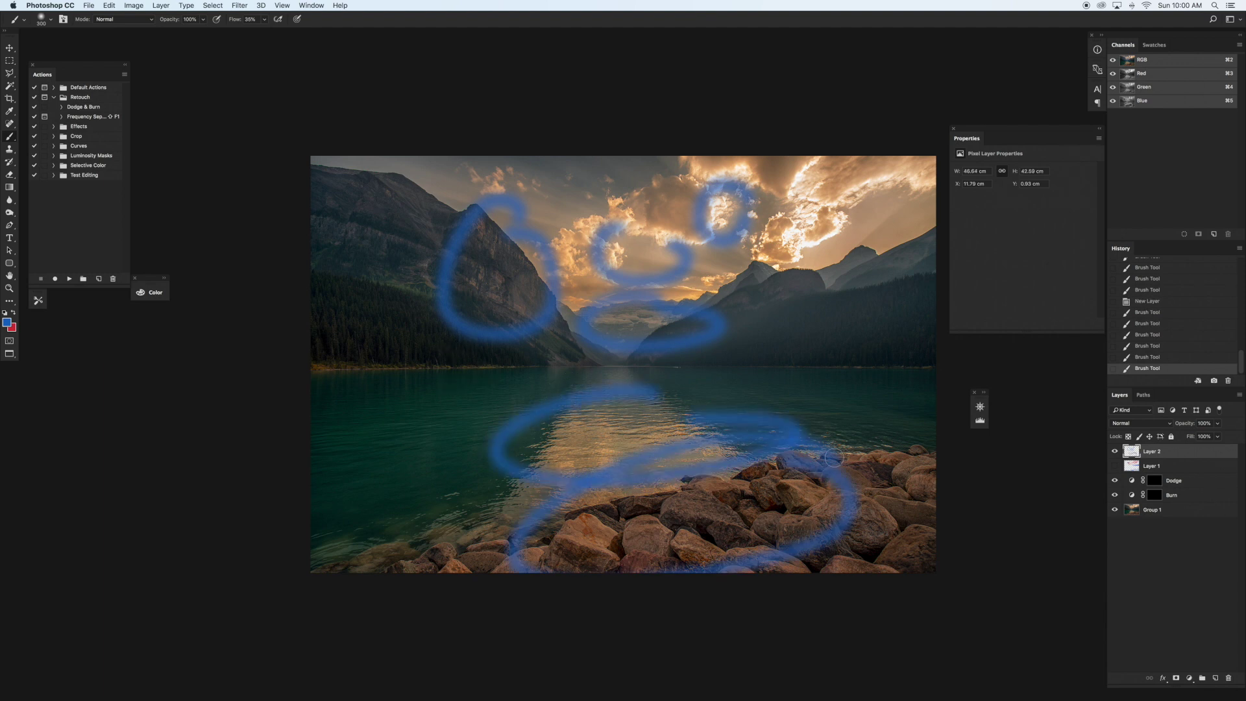
# - Delete both sketch layers, Layer 2 and Layer 1
pyautogui.press('BackSpace')
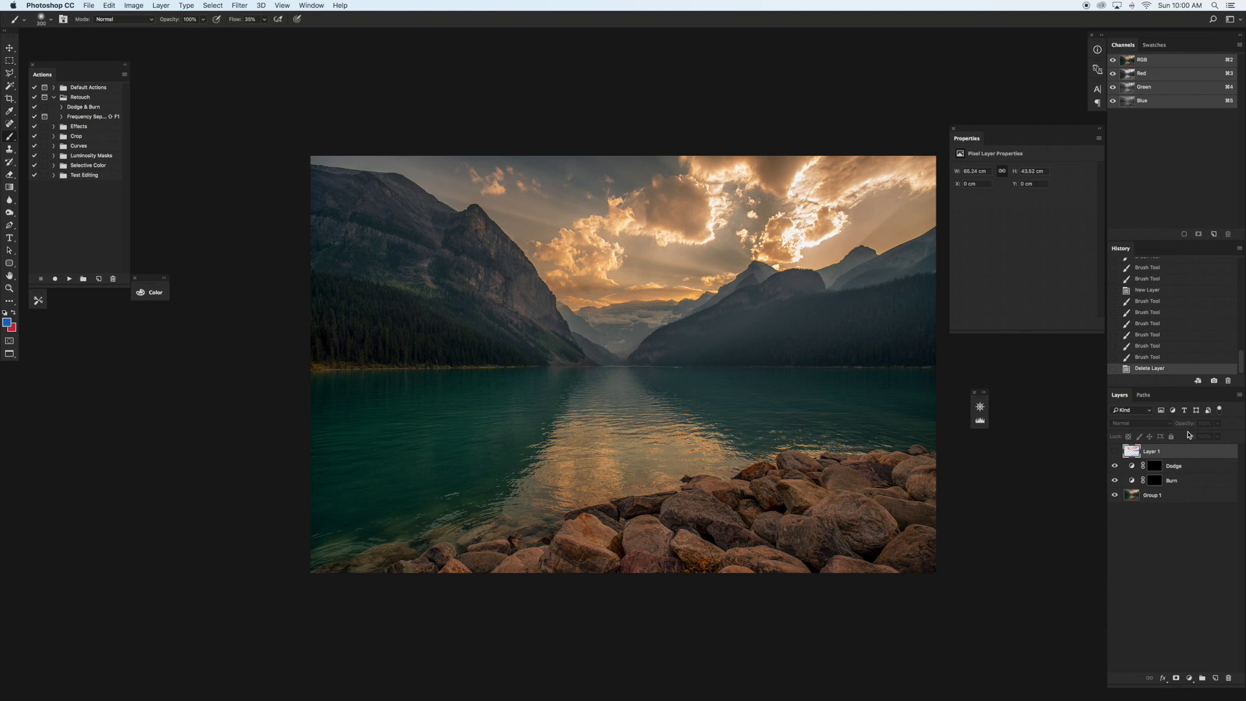
pyautogui.press('BackSpace')
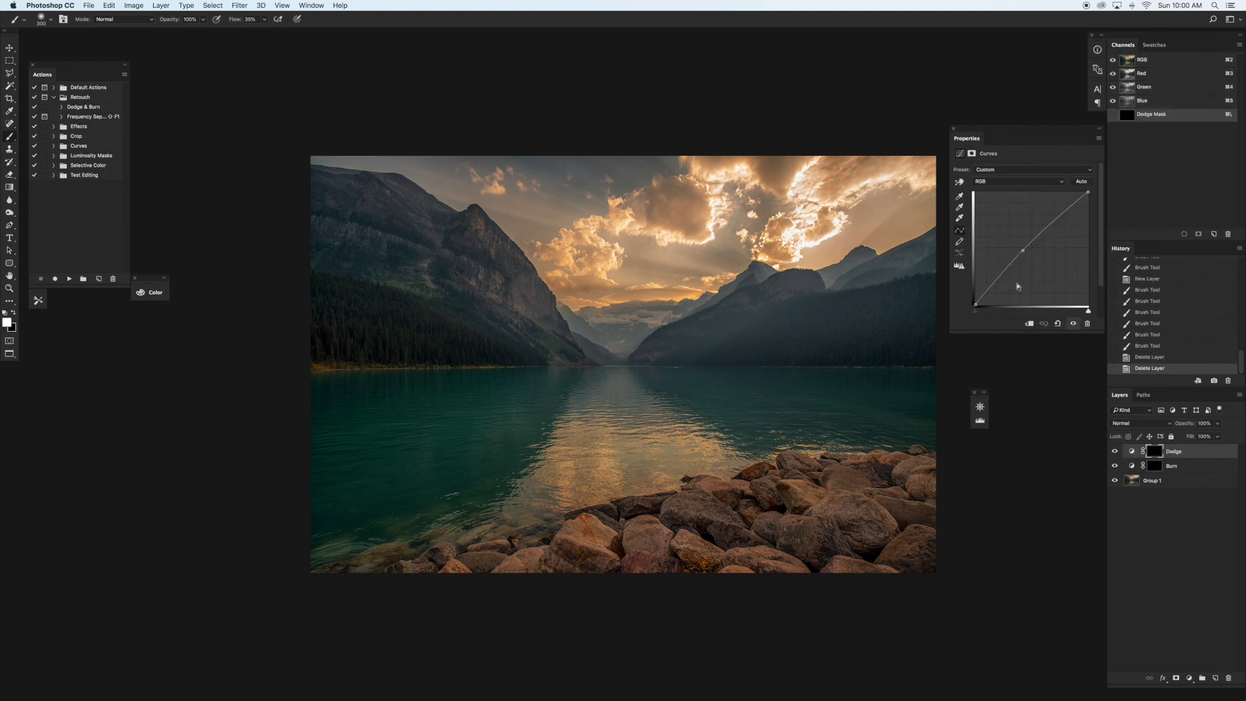
# - Reduce the brush size to 70 for work on the left mountain and set its opacity to 35%
pyautogui.press('super+0')
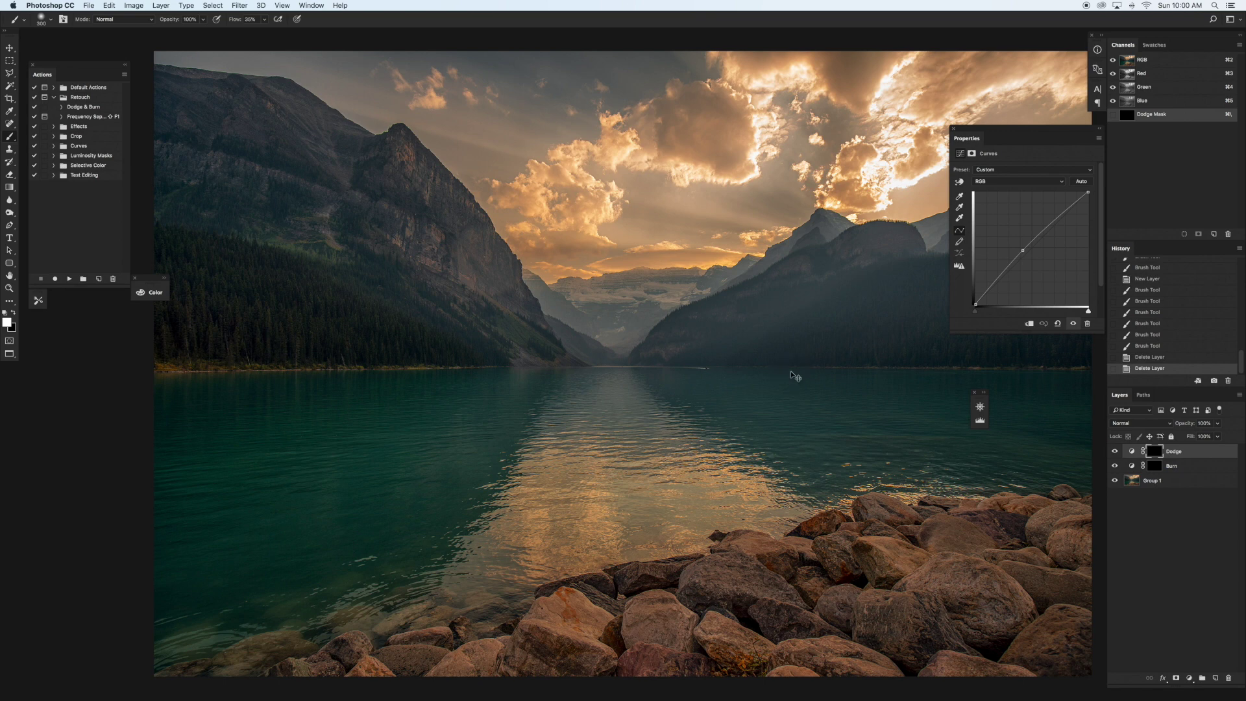
pyautogui.press('super+equal')
pyautogui.press('super+equal')
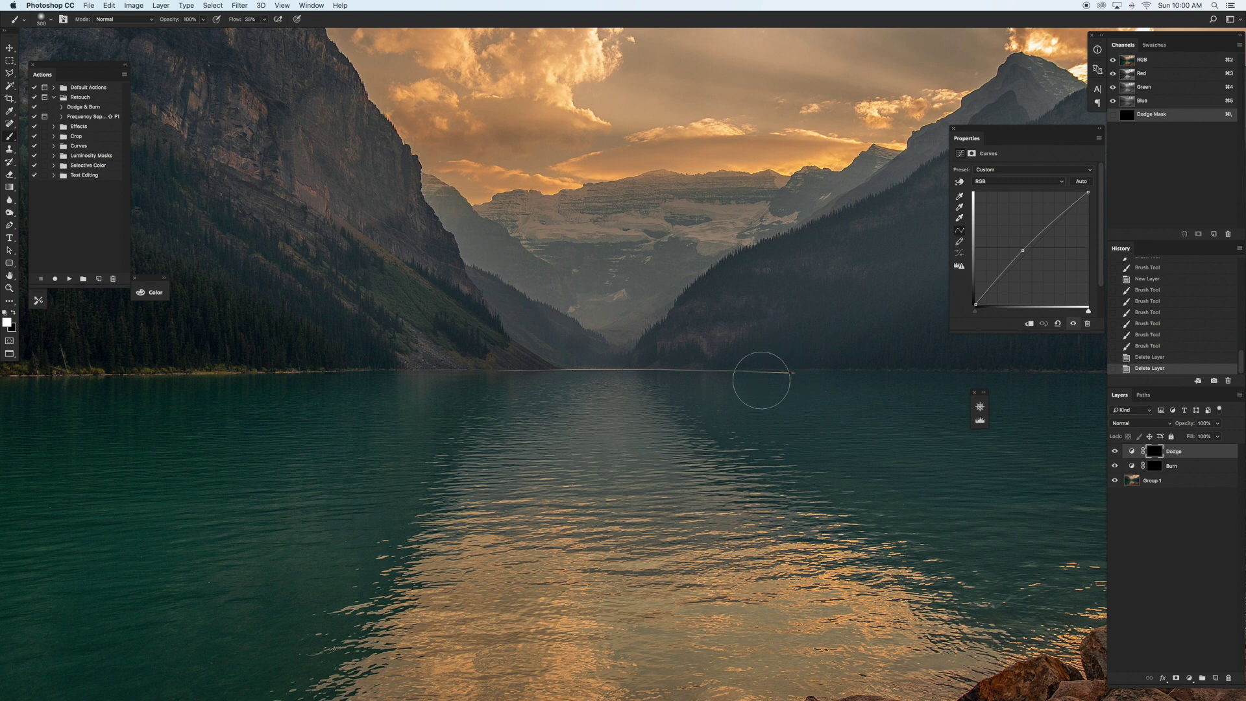
pyautogui.press('super+equal')
pyautogui.scroll(5, 675, 338)
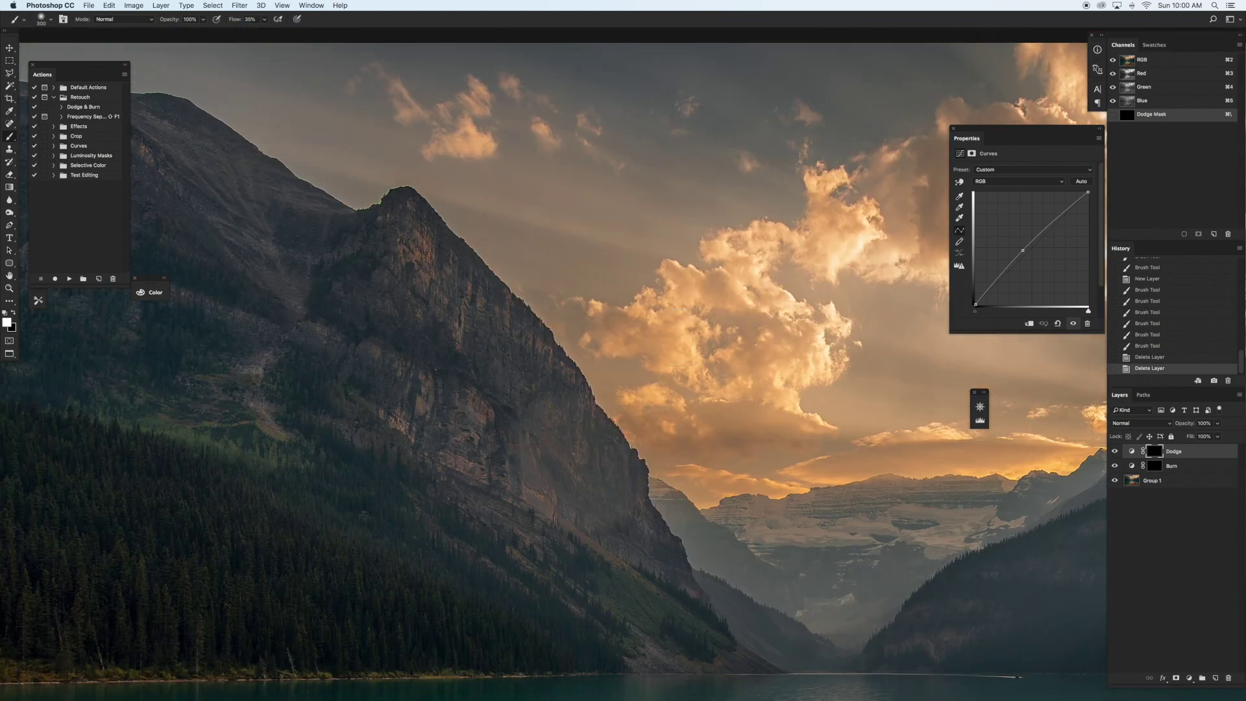
pyautogui.hscroll(-3, 677, 339)
pyautogui.press('[')
pyautogui.press('[')
pyautogui.press('[')
pyautogui.press('[')
pyautogui.press('[')
pyautogui.press('[')
pyautogui.press('[')
pyautogui.press('[')
pyautogui.press('[')
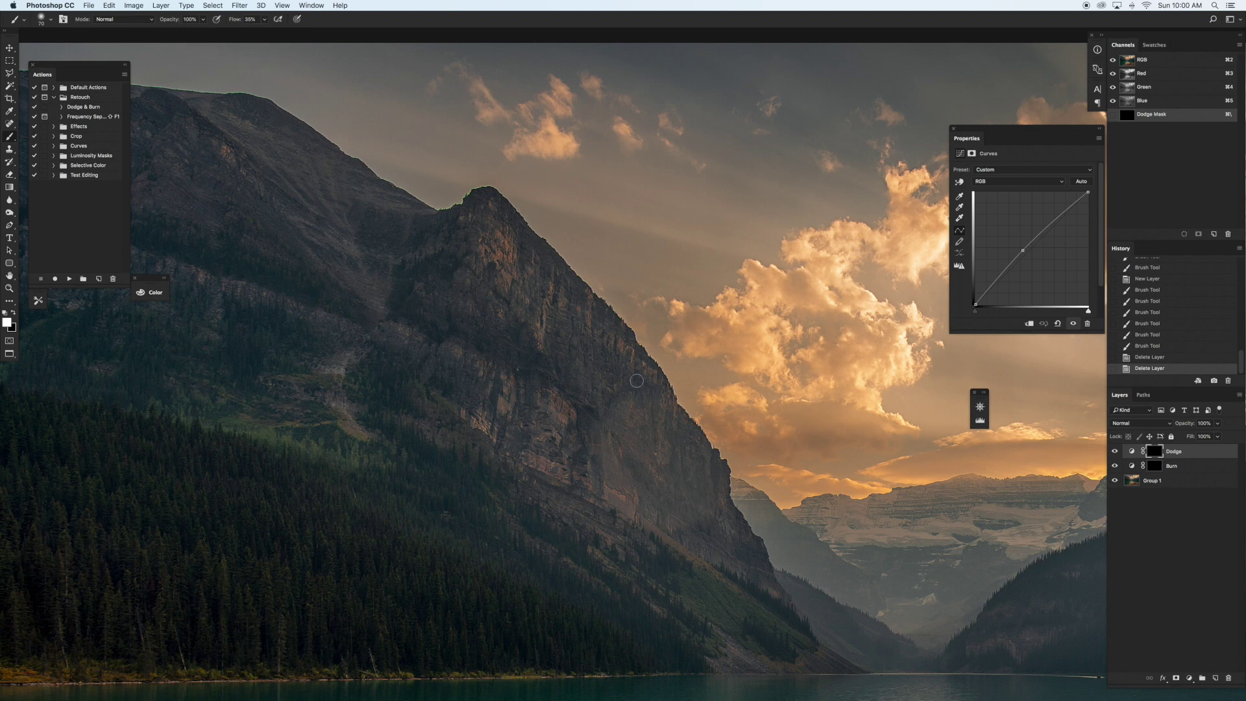
pyautogui.moveTo(169, 22); pyautogui.dragTo(147, 26)
pyautogui.press('Return')
# - Dodge the orange-lit rock just below the left mountain's peak with short white strokes on the Dodge mask
pyautogui.press('super+plus')
pyautogui.press('super+plus')
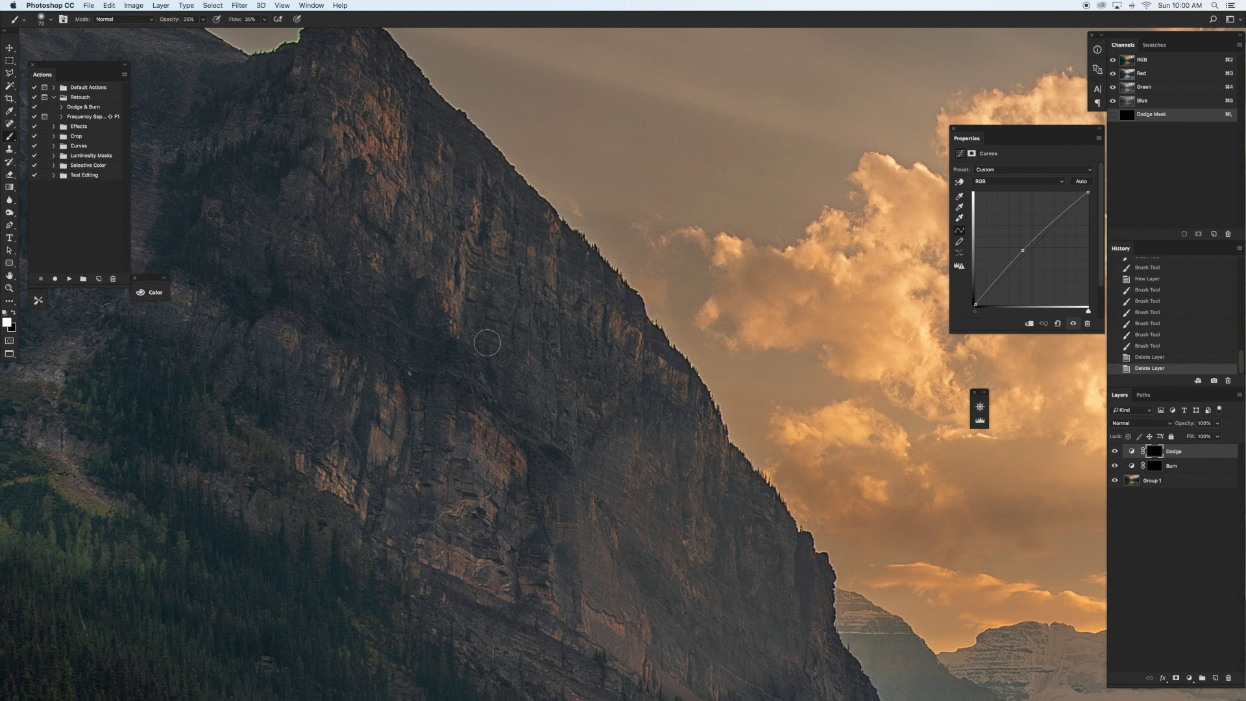
pyautogui.scroll(4, 487, 343)
pyautogui.hscroll(-4, 487, 342)
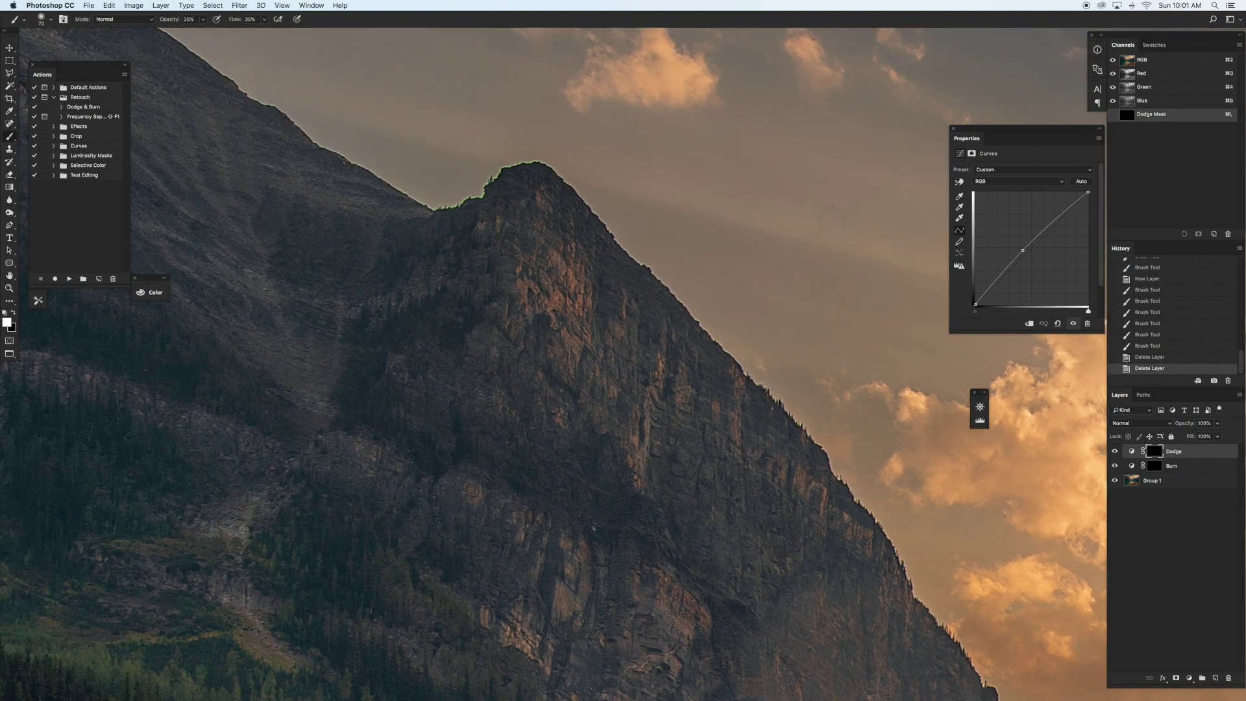
pyautogui.press('super+minus')
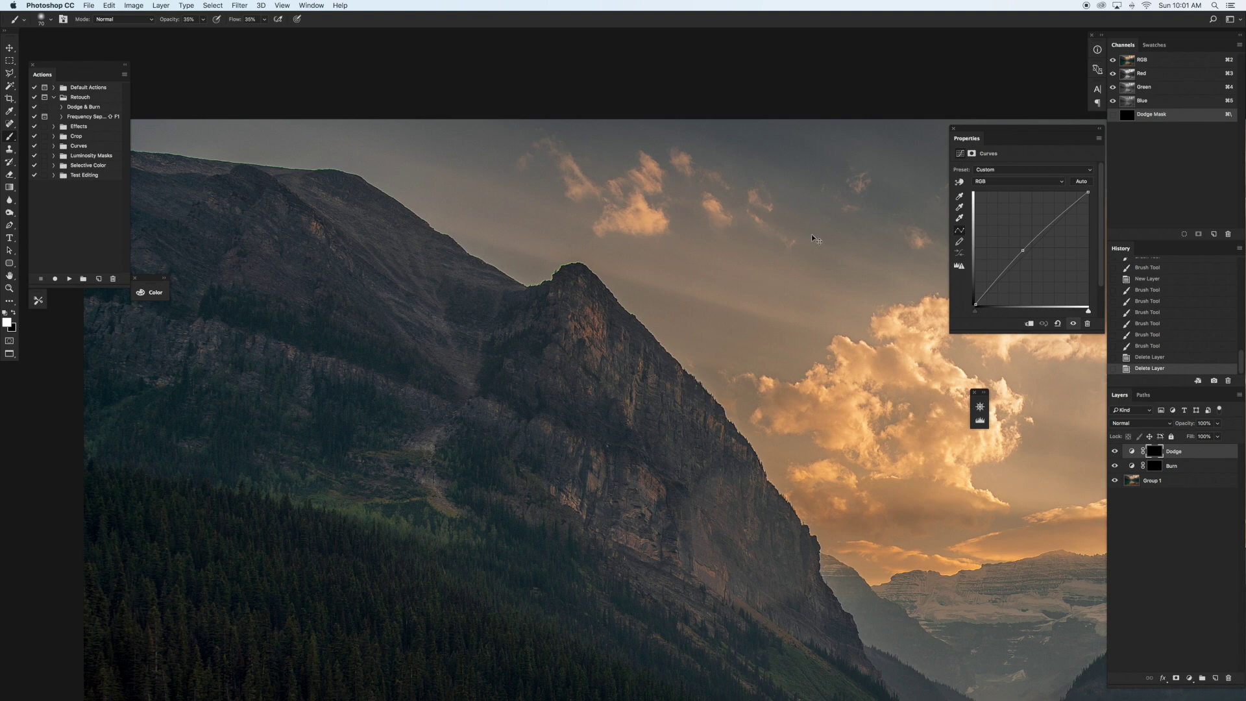
pyautogui.press('super+plus')
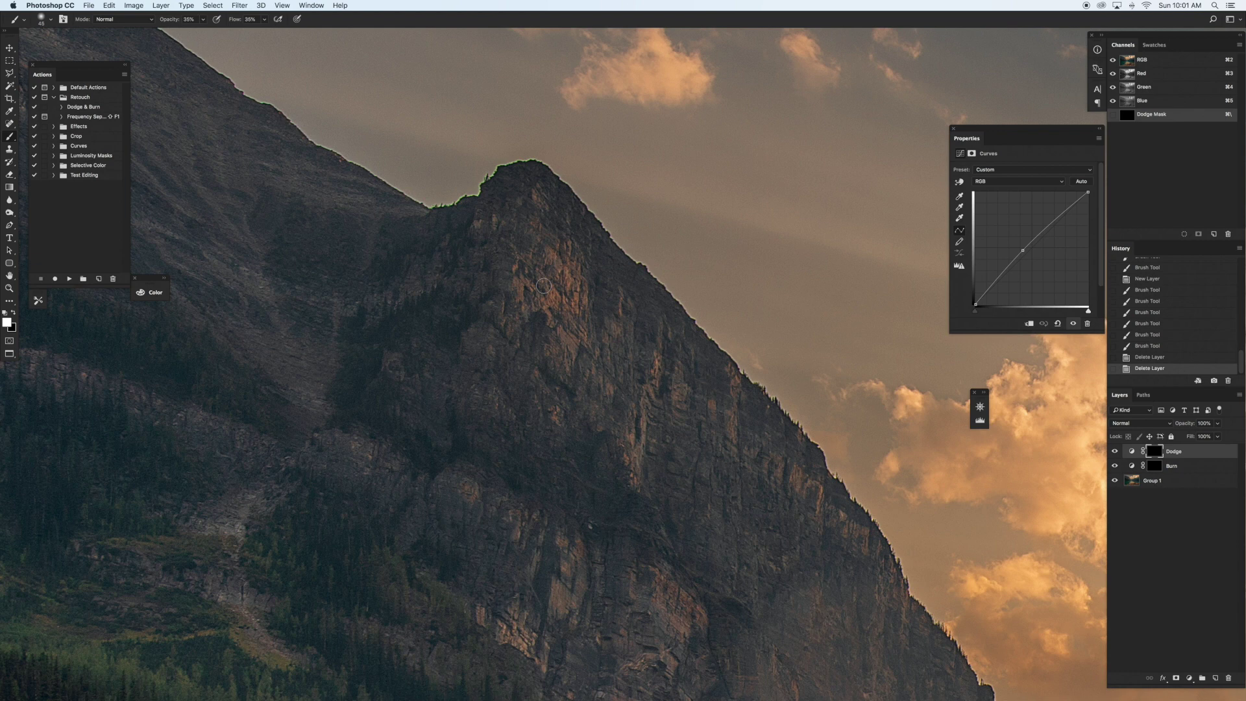
pyautogui.press('[')
pyautogui.press('[')
pyautogui.press('[')
pyautogui.press('[')
pyautogui.press('[')
pyautogui.click(517, 274)
pyautogui.press(']')
pyautogui.moveTo(521, 286); pyautogui.dragTo(523, 268)
pyautogui.moveTo(529, 276)
pyautogui.mouseDown()
pyautogui.moveTo(548, 244)
pyautogui.moveTo(540, 297)
pyautogui.mouseUp()
pyautogui.moveTo(540, 297); pyautogui.dragTo(563, 290)
pyautogui.moveTo(561, 295); pyautogui.dragTo(565, 300)
pyautogui.moveTo(564, 298)
pyautogui.mouseDown()
pyautogui.moveTo(562, 309)
pyautogui.moveTo(580, 290)
pyautogui.mouseUp()
# - Continue dodging the lit rock down the upper cliff face, varying the brush size and using a higher opacity
pyautogui.press(']')
pyautogui.press('[')
pyautogui.press(']')
pyautogui.press(']')
pyautogui.press(']')
pyautogui.press(']')
pyautogui.press('[')
pyautogui.press(']')
pyautogui.press(']')
pyautogui.scroll(-5, 641, 408)
pyautogui.hscroll(6, 641, 408)
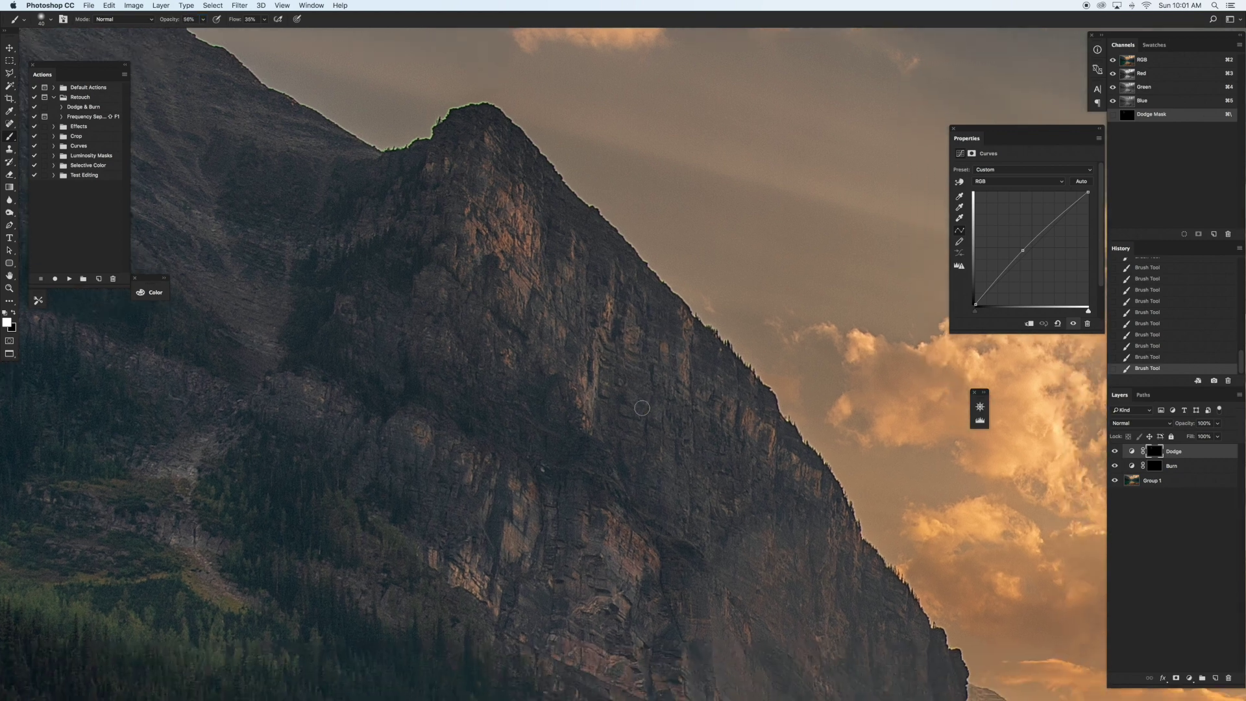
# - Dodge the sunlit rock on the middle and lower cliff face, adjusting the brush size to the details
pyautogui.scroll(-3, 642, 407)
pyautogui.hscroll(3, 642, 408)
pyautogui.press(']')
pyautogui.press(']')
pyautogui.press(']')
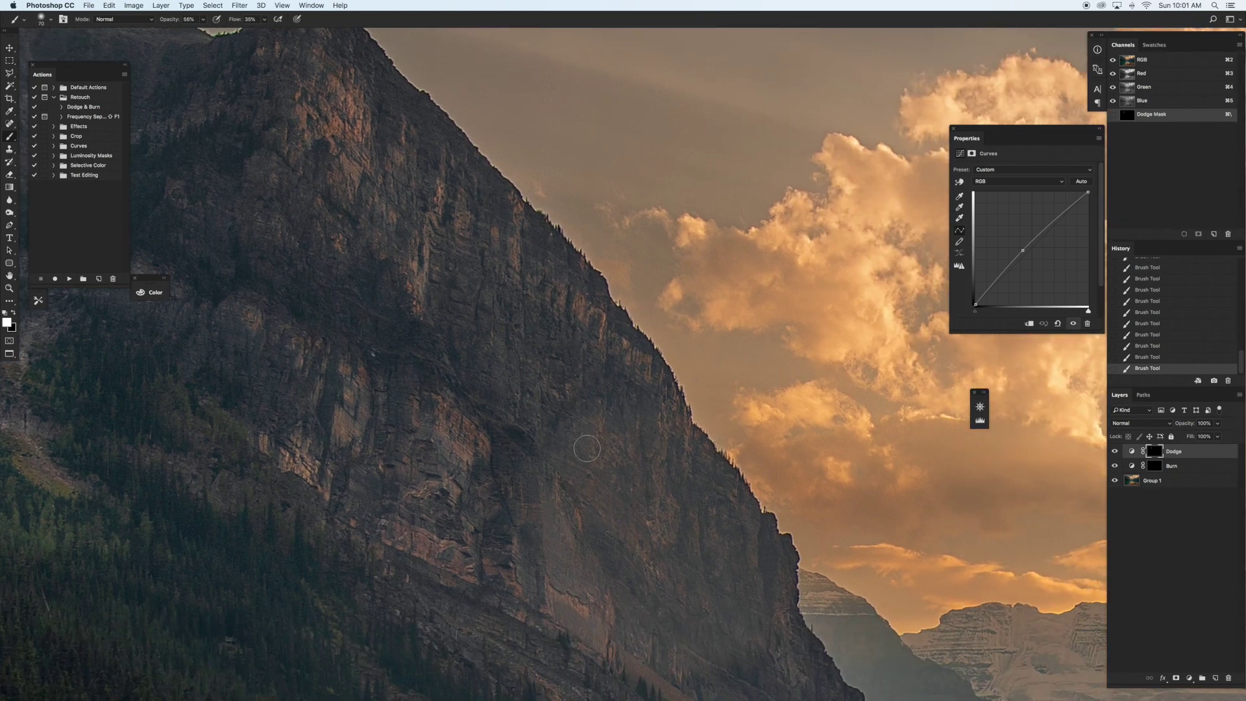
pyautogui.press('[')
pyautogui.press('[')
pyautogui.press('[')
pyautogui.press(']')
pyautogui.press(']')
# - Dodge broader areas of the left mountain's sun-facing slope with a larger brush
pyautogui.press('super+minus')
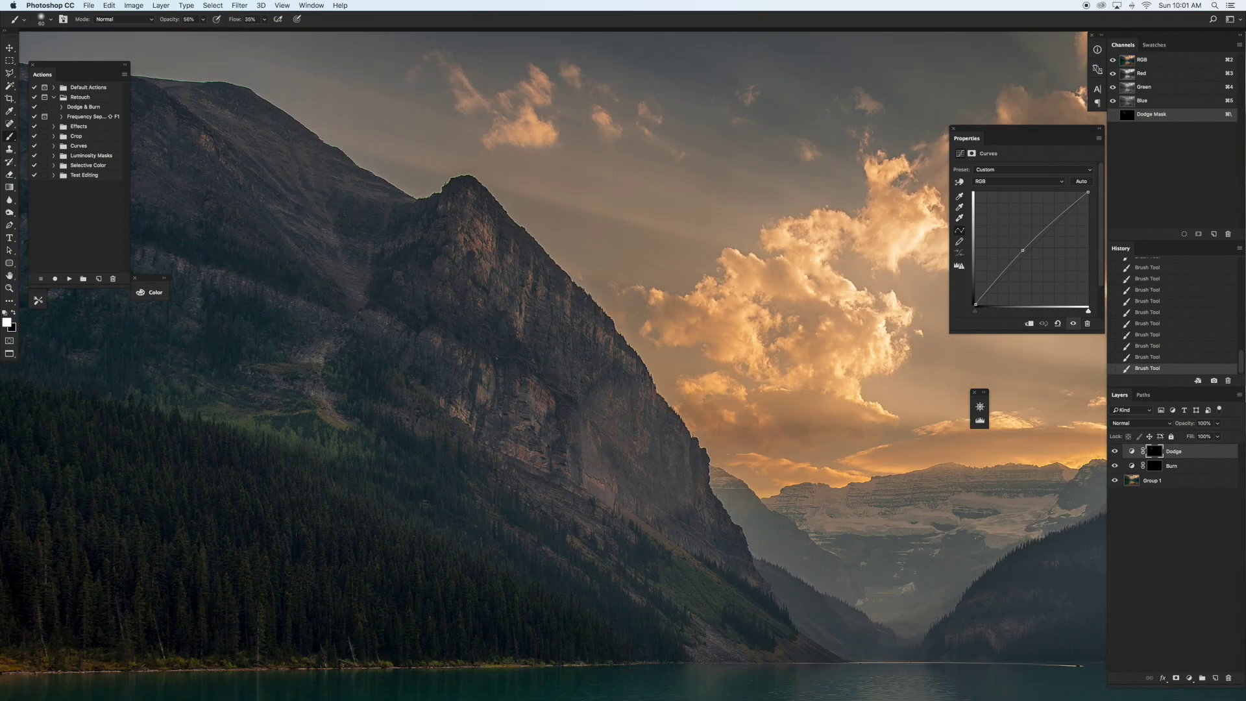
pyautogui.press(']')
pyautogui.press('[')
pyautogui.press(']')
pyautogui.press(']')
pyautogui.press(']')
pyautogui.press(']')
pyautogui.press(']')
pyautogui.press('[')
pyautogui.press('[')
# - Continue dodging toward the valley and its distant ridges with an enlarged brush
pyautogui.hscroll(5, 772, 662)
pyautogui.scroll(-3, 773, 662)
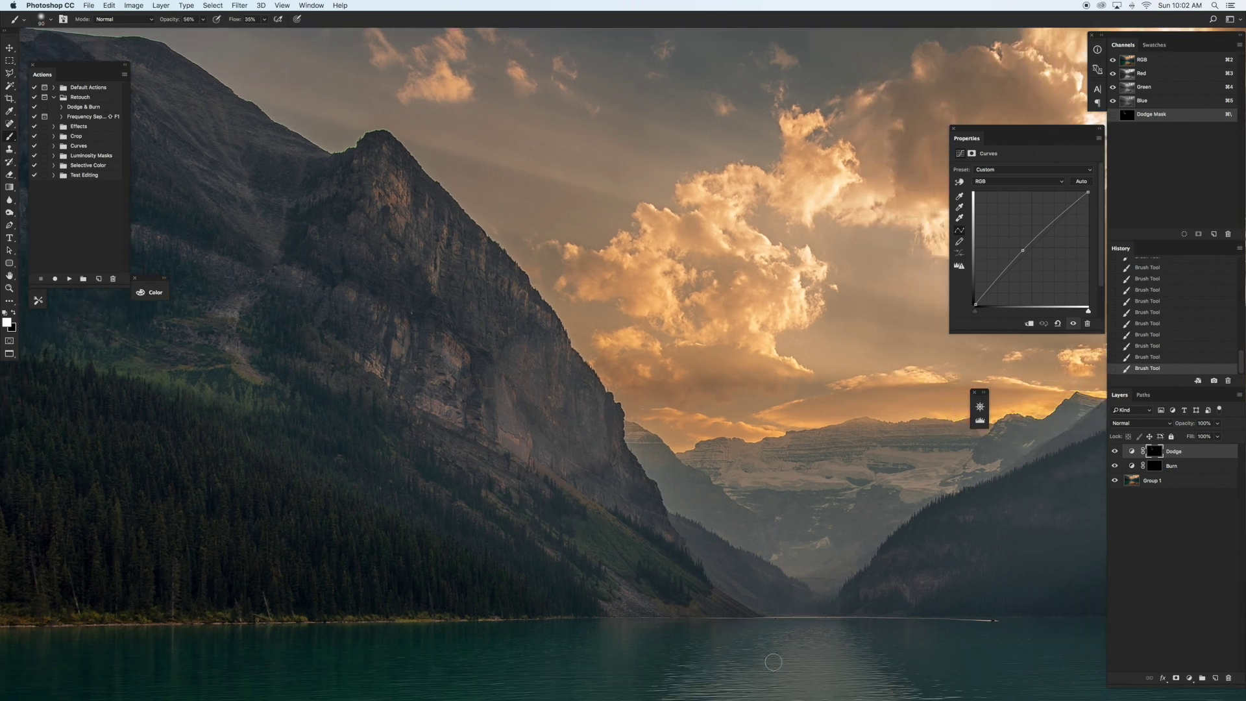
pyautogui.hscroll(3, 772, 662)
pyautogui.scroll(-1, 773, 661)
pyautogui.press(']')
pyautogui.press(']')
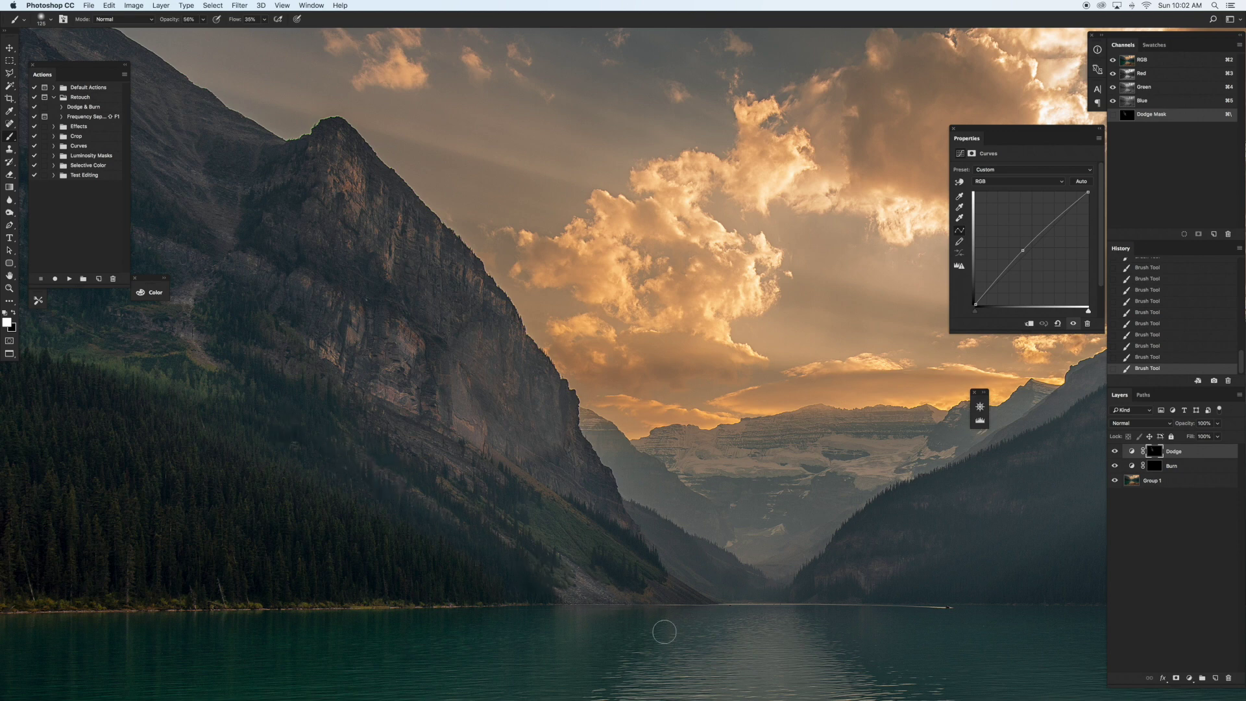
# - Dodge the lighter patches on the left mountain's forested slope, alternating between small and large brush sizes
pyautogui.hscroll(-10, 663, 631)
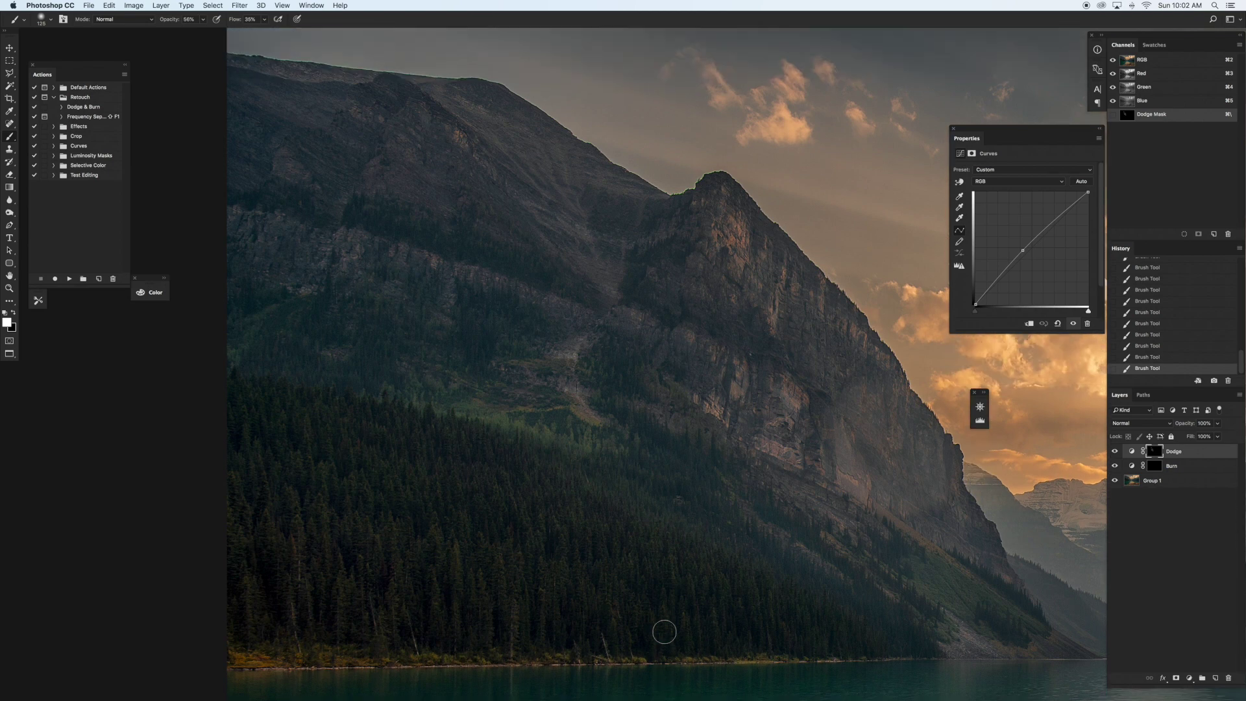
pyautogui.press('[')
pyautogui.press('[')
pyautogui.press('[')
pyautogui.press('[')
pyautogui.press('[')
pyautogui.press('[')
pyautogui.press('[')
pyautogui.press(']')
pyautogui.press(']')
pyautogui.press(']')
pyautogui.press(']')
pyautogui.press(']')
pyautogui.press(']')
pyautogui.press(']')
# - Dodge the light rock and scree streaks on the left mountain's upper slope, starting with a much smaller brush
pyautogui.scroll(3, 610, 440)
pyautogui.scroll(4, 610, 440)
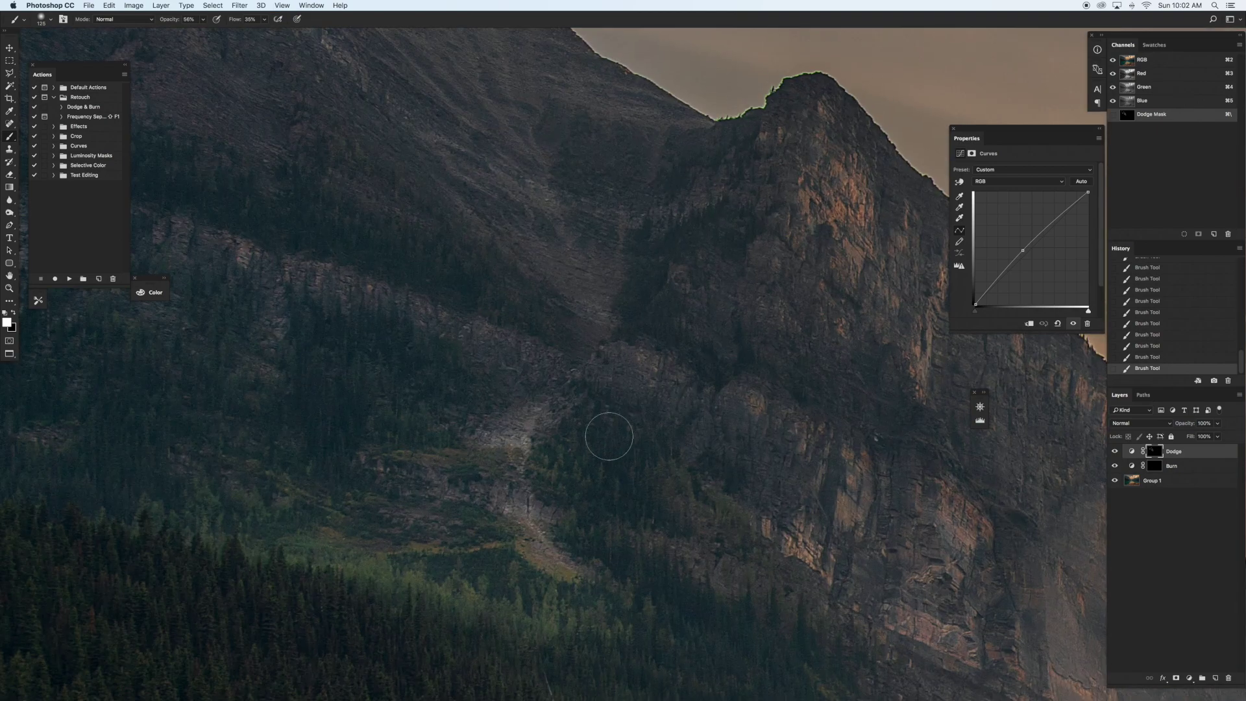
pyautogui.press('[')
pyautogui.press('[')
pyautogui.press('[')
pyautogui.press('[')
pyautogui.press('[')
pyautogui.press('[')
pyautogui.press('[')
pyautogui.press('[')
pyautogui.press('[')
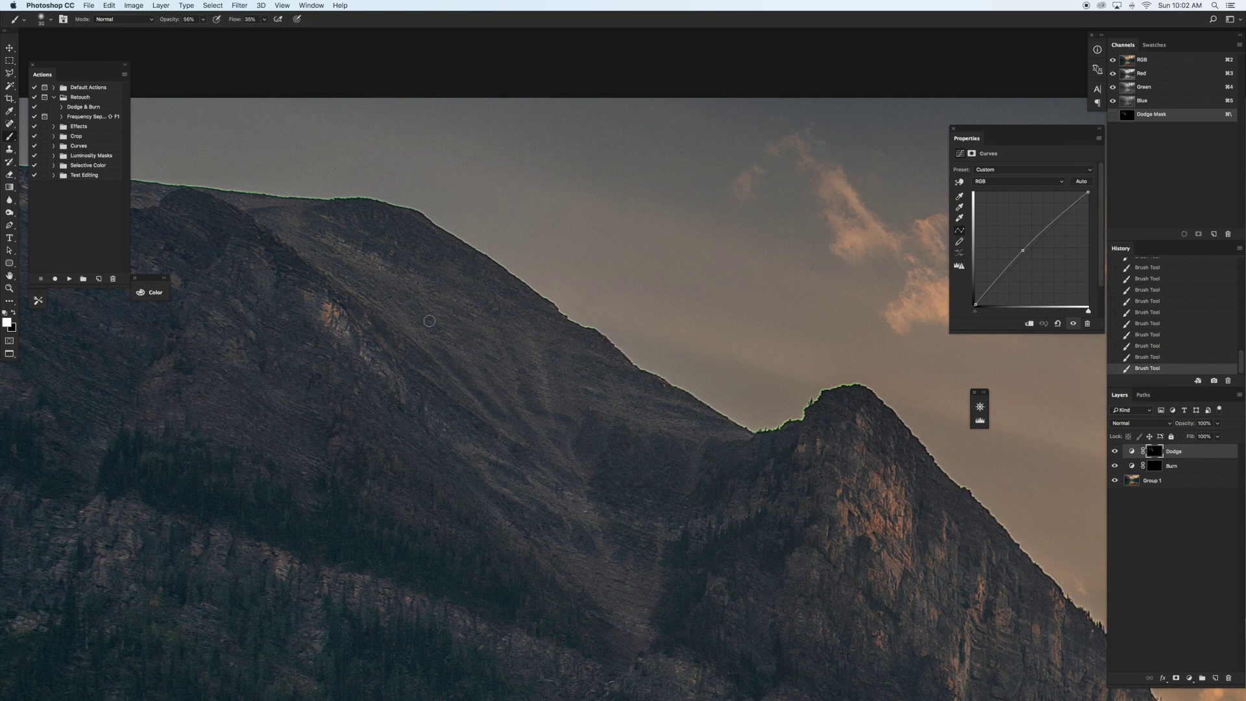
pyautogui.press('[')
pyautogui.press(']')
pyautogui.press(']')
pyautogui.press(']')
pyautogui.press(']')
pyautogui.press(']')
pyautogui.press(']')
# - Dodge along the far-left skyline ridge, reducing the brush slightly near the rounded summit
pyautogui.hscroll(-3, 512, 479)
pyautogui.hscroll(-10, 512, 479)
pyautogui.scroll(2, 512, 479)
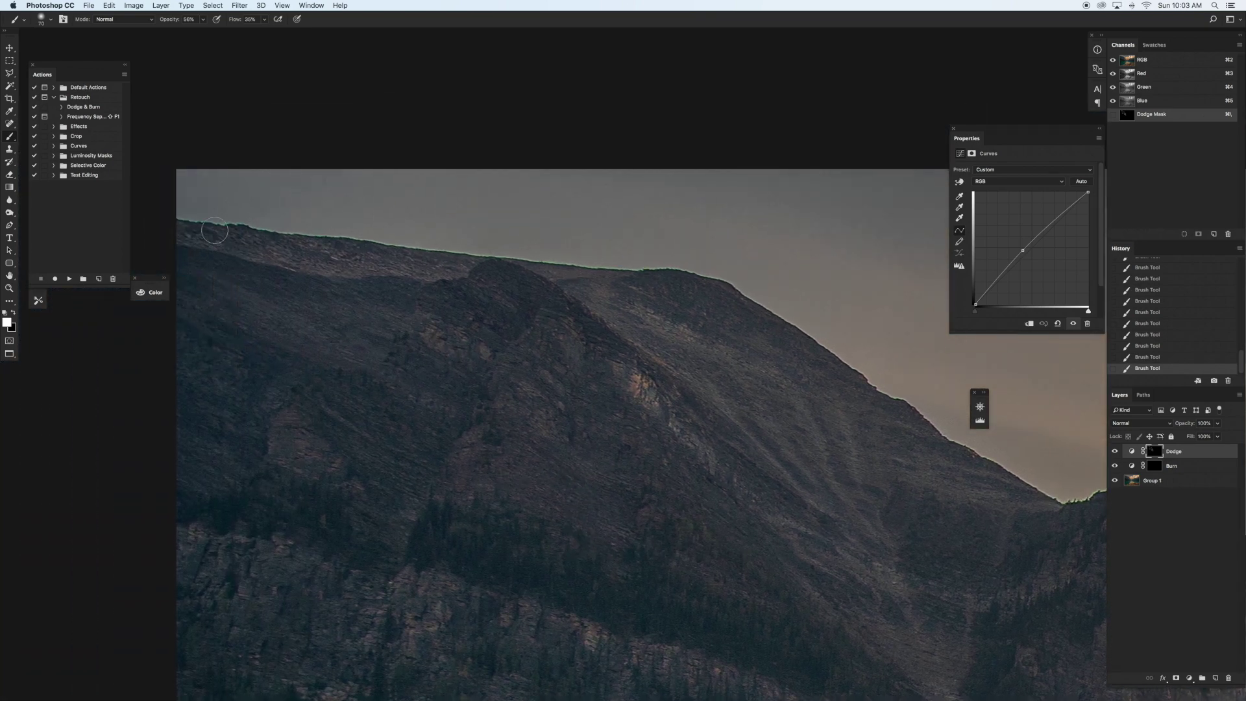
pyautogui.moveTo(215, 230)
pyautogui.mouseDown()
pyautogui.moveTo(188, 229)
pyautogui.moveTo(379, 261)
pyautogui.mouseUp()
pyautogui.press('[')
pyautogui.moveTo(553, 273); pyautogui.dragTo(583, 278)
# - Dodge the rocky flank below the far-left ridge with a slightly larger brush
pyautogui.scroll(-5, 631, 413)
pyautogui.hscroll(4, 631, 412)
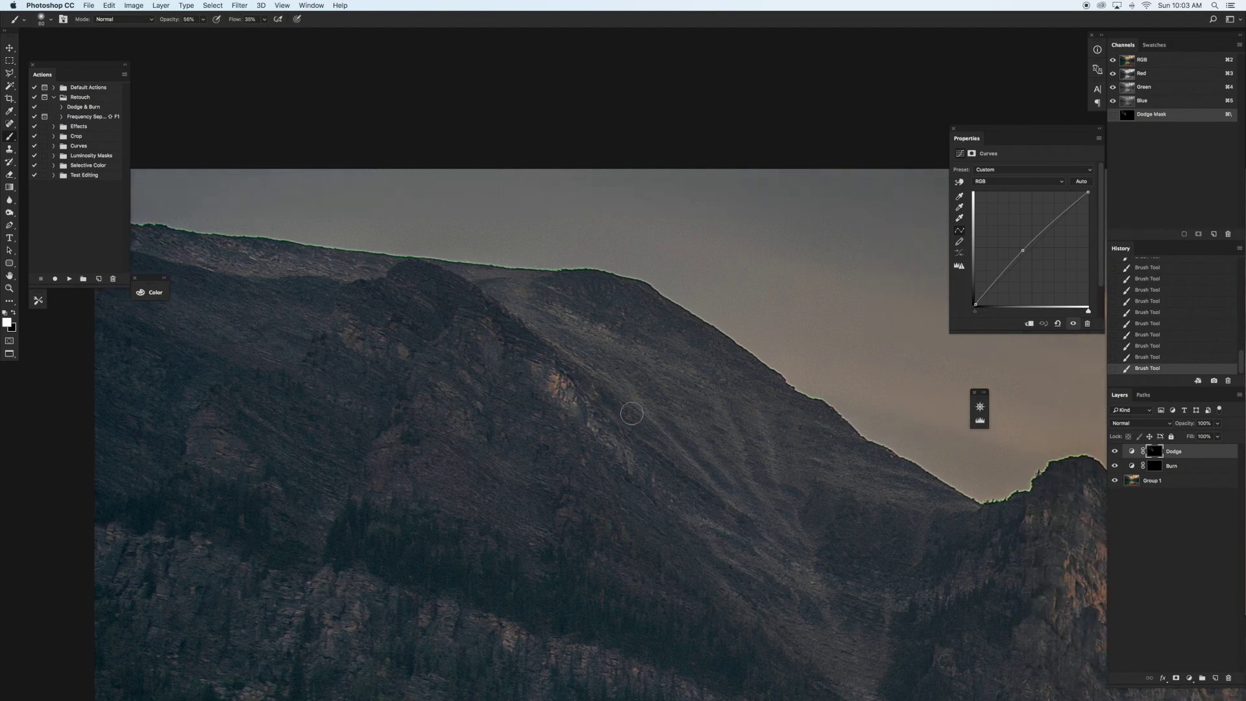
pyautogui.press(']')
pyautogui.moveTo(205, 325)
pyautogui.mouseDown()
pyautogui.moveTo(210, 359)
pyautogui.moveTo(241, 348)
pyautogui.mouseUp()
pyautogui.press('[')
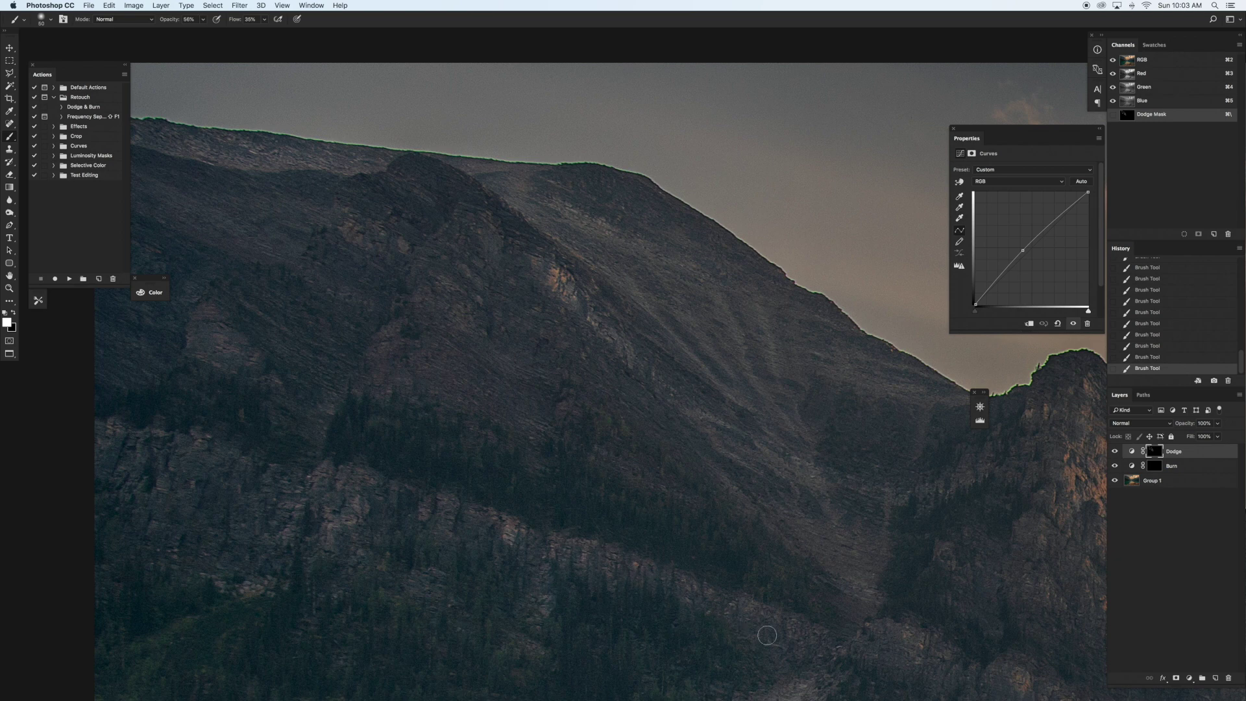
# - Dodge the bare upper slope below the rounded summit with a larger brush
pyautogui.hscroll(8, 766, 635)
pyautogui.scroll(-3, 766, 635)
pyautogui.scroll(1, 767, 635)
pyautogui.press(']')
pyautogui.press(']')
pyautogui.press(']')
pyautogui.press(']')
pyautogui.press(']')
pyautogui.press(']')
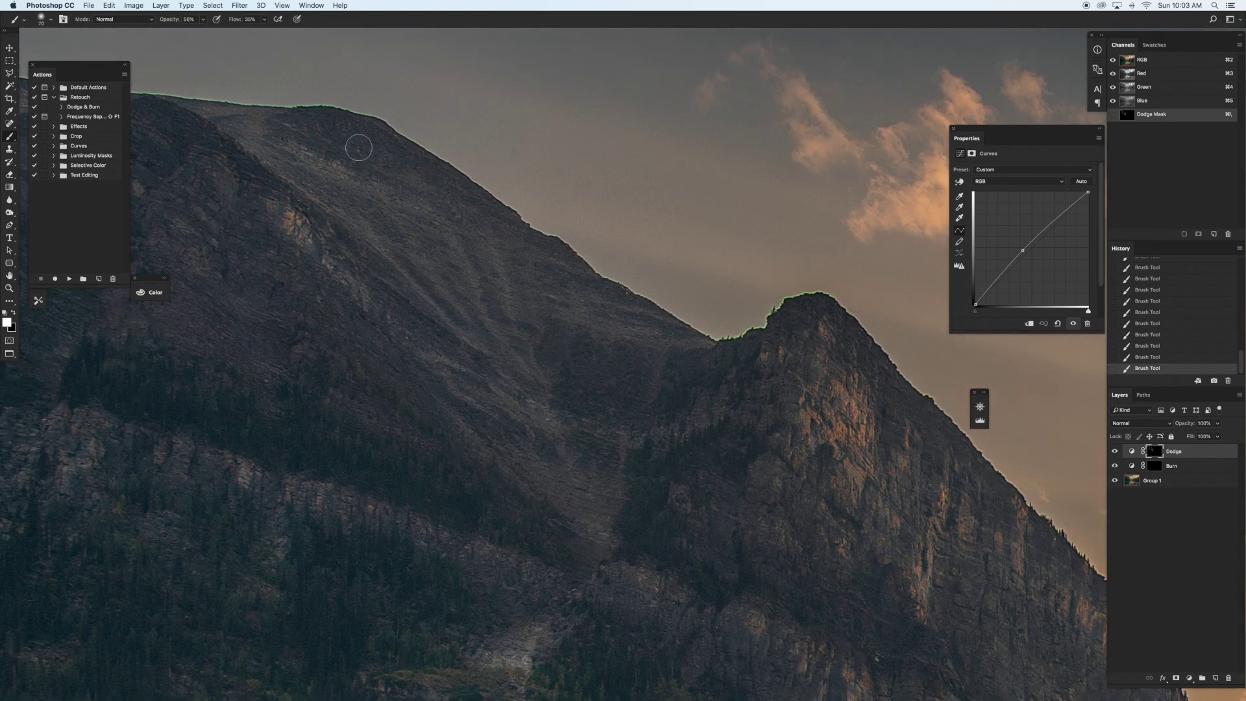
# - Dodge the sunlit rock streaks on the pointed peak's cliff face, stepping down to a much smaller brush
pyautogui.press('[')
pyautogui.press('[')
pyautogui.press('[')
pyautogui.press('[')
pyautogui.hscroll(10, 556, 277)
pyautogui.scroll(-3, 556, 278)
pyautogui.scroll(-5, 557, 277)
pyautogui.hscroll(2, 558, 277)
pyautogui.press('[')
pyautogui.press('[')
pyautogui.press('[')
pyautogui.press('[')
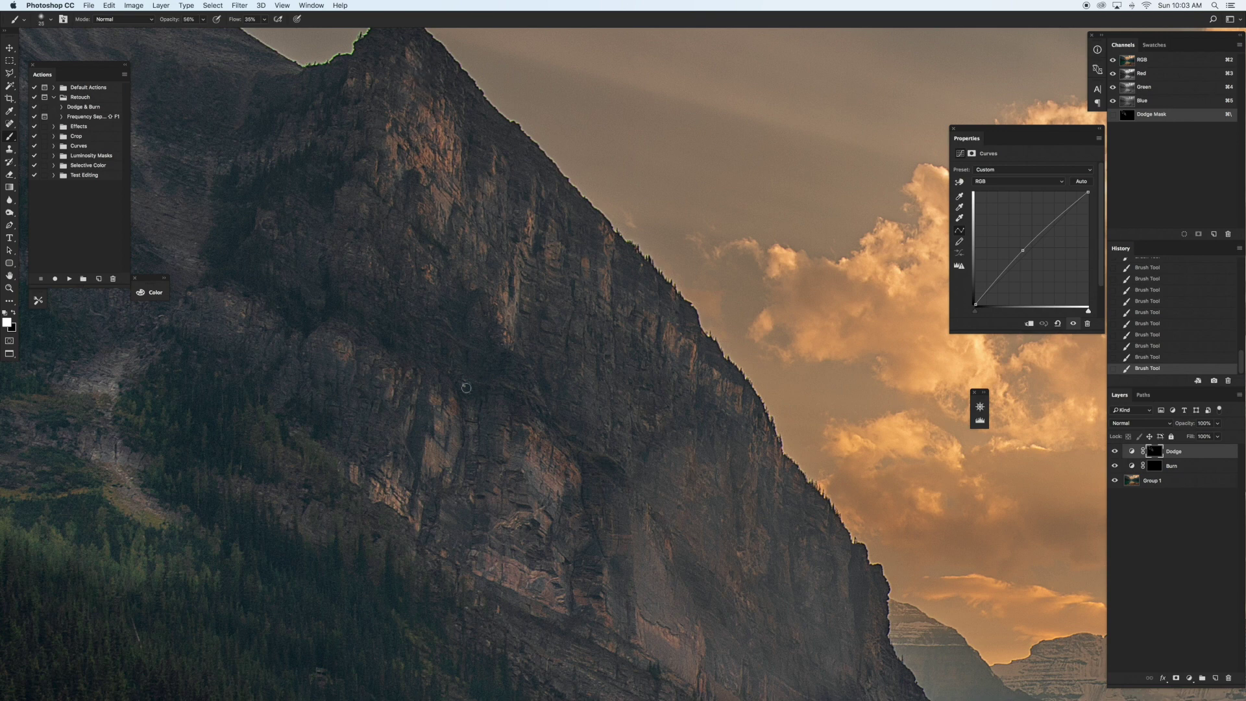
# - Compare the whole photo with the Dodge layer hidden and shown
pyautogui.hscroll(15, 466, 387)
pyautogui.scroll(-5, 465, 387)
pyautogui.hscroll(-15, 466, 388)
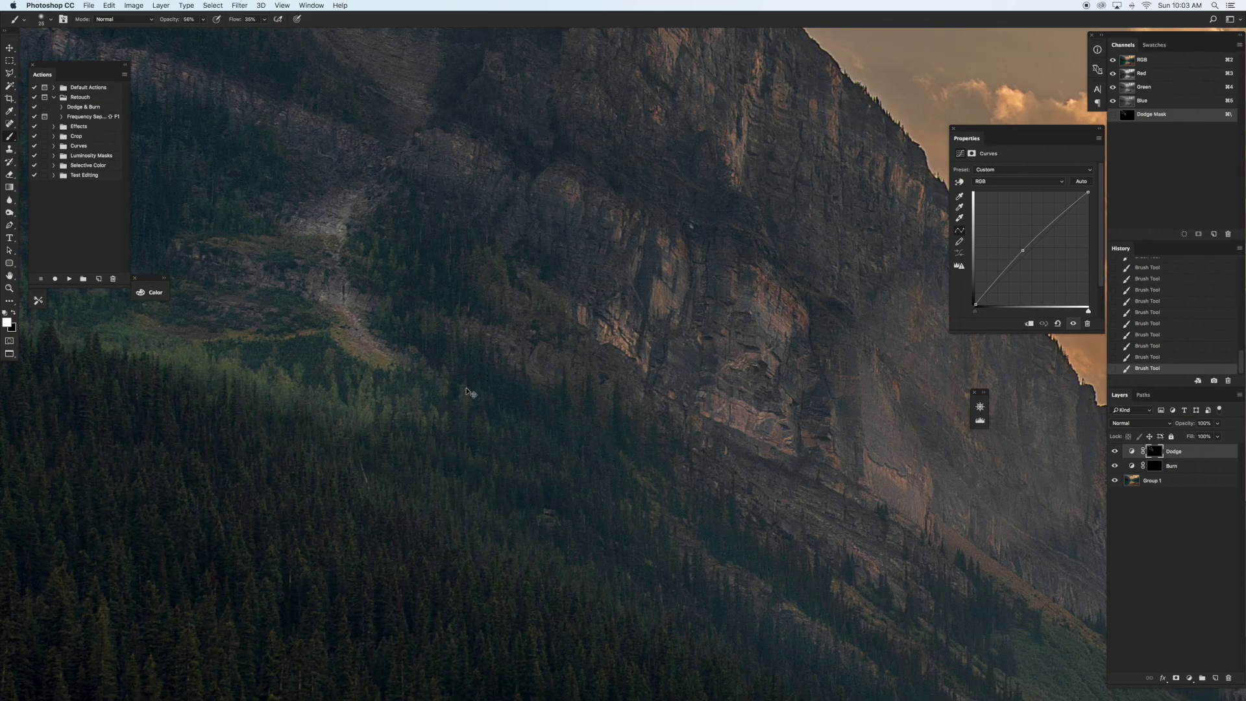
pyautogui.press('super+0')
pyautogui.scroll(5, 466, 387)
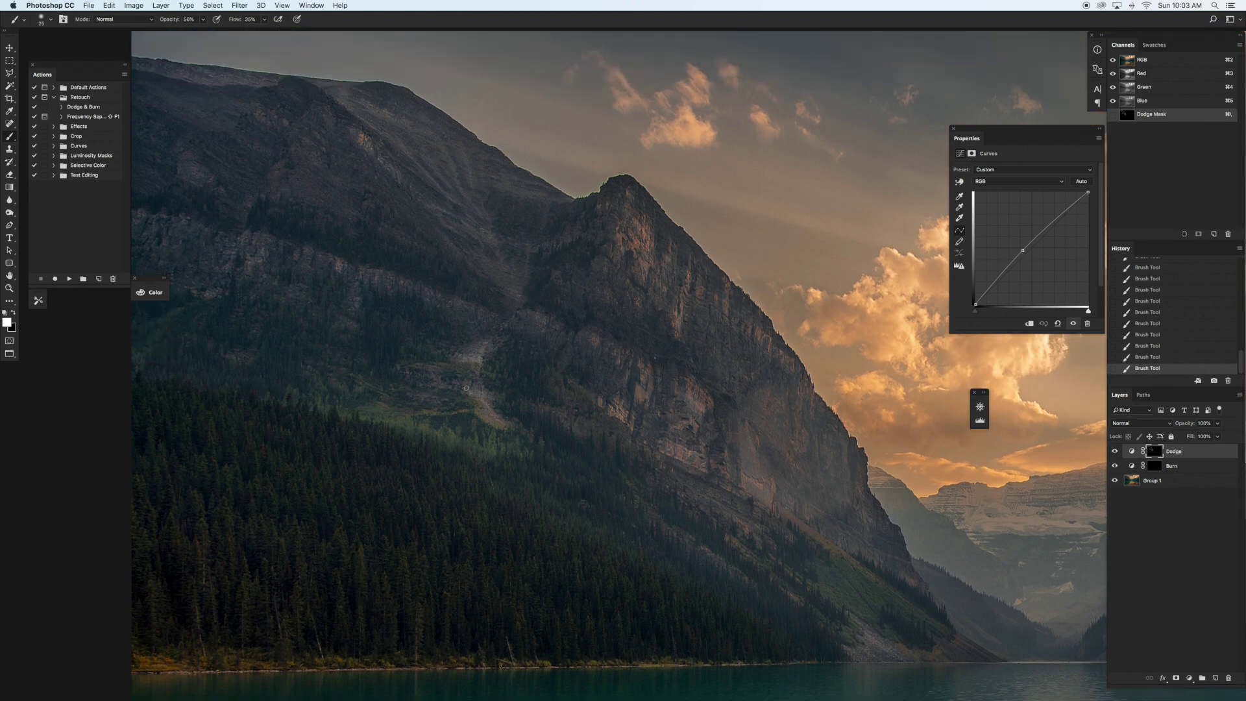
pyautogui.click(1116, 453)
pyautogui.click(1116, 452)
pyautogui.click(1116, 452)
pyautogui.click(1116, 453)
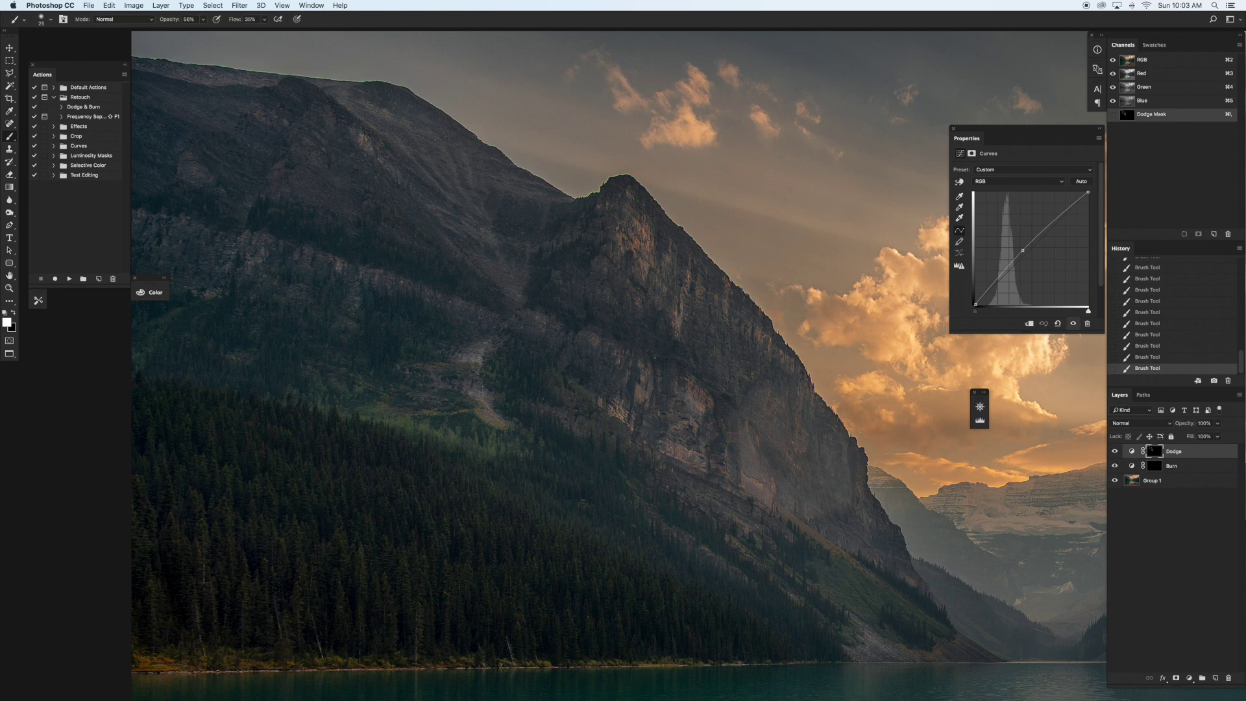
# - Target the Burn layer's mask, enlarge the brush for the pointed peak's shadows, and set the brush opacity to 25%
pyautogui.click(1159, 467)
pyautogui.press('super+equal')
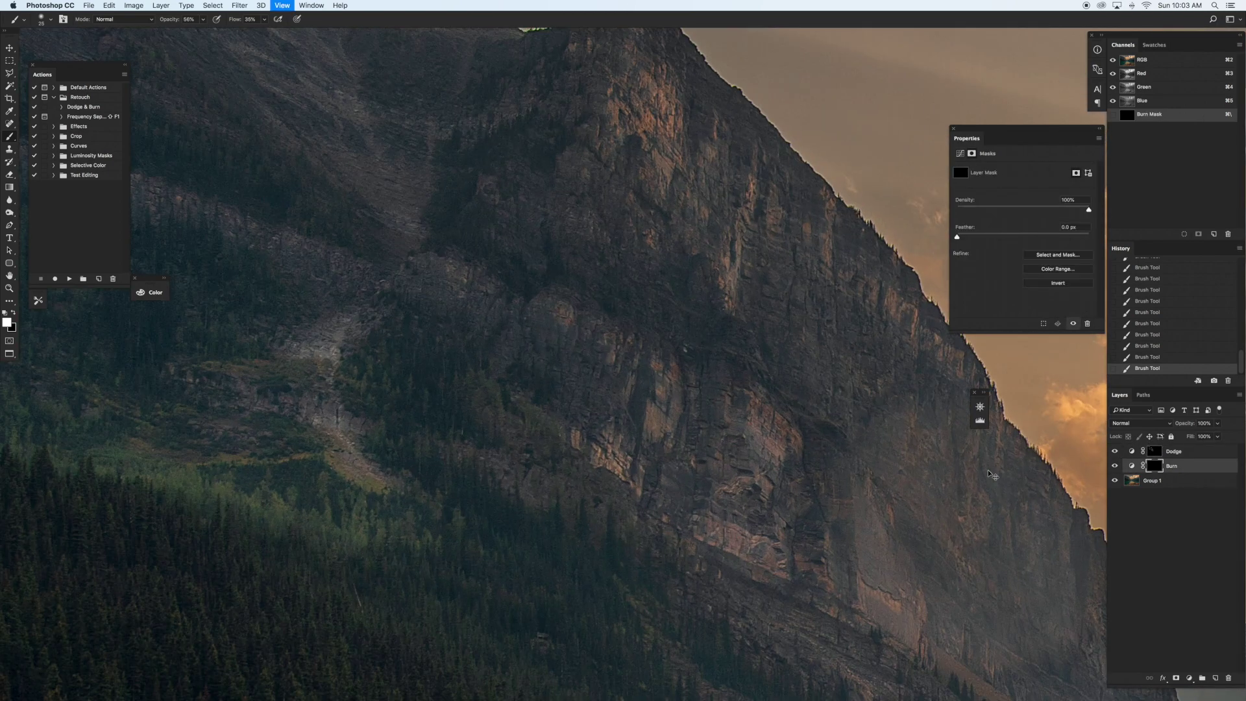
pyautogui.scroll(5, 737, 438)
pyautogui.hscroll(5, 737, 438)
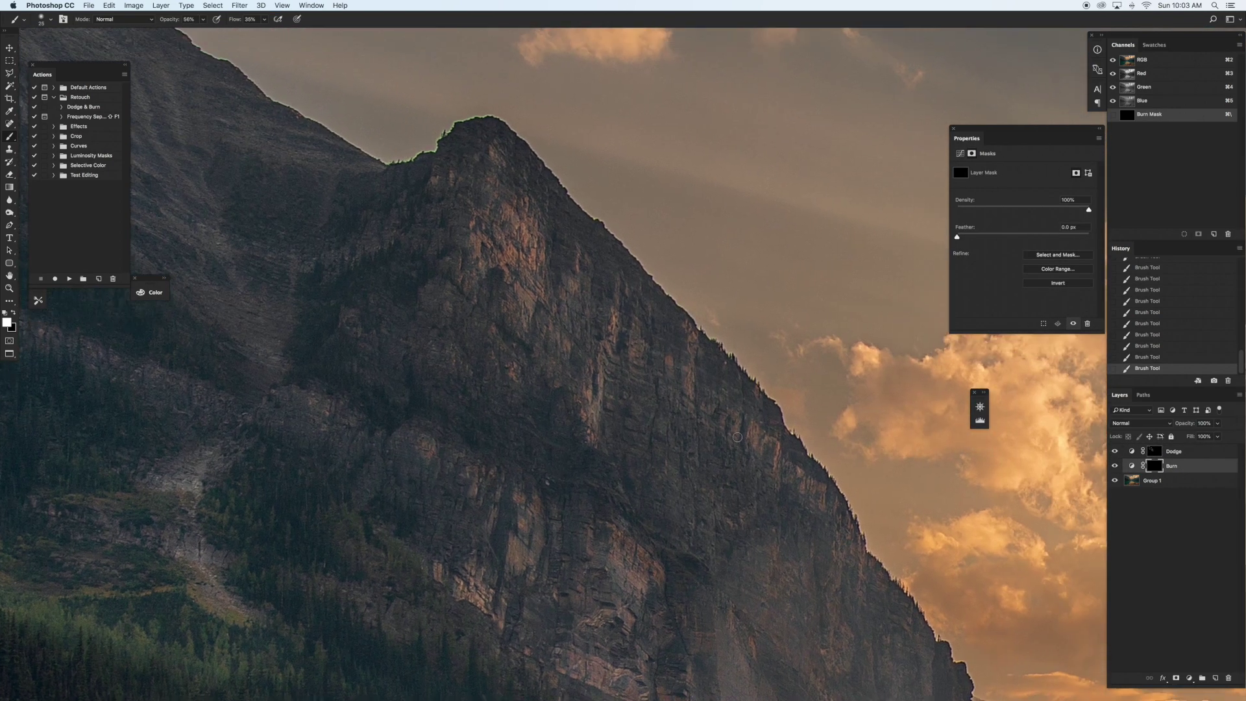
pyautogui.press(']')
pyautogui.press(']')
pyautogui.press(']')
pyautogui.press(']')
pyautogui.press(']')
pyautogui.press(']')
pyautogui.press(']')
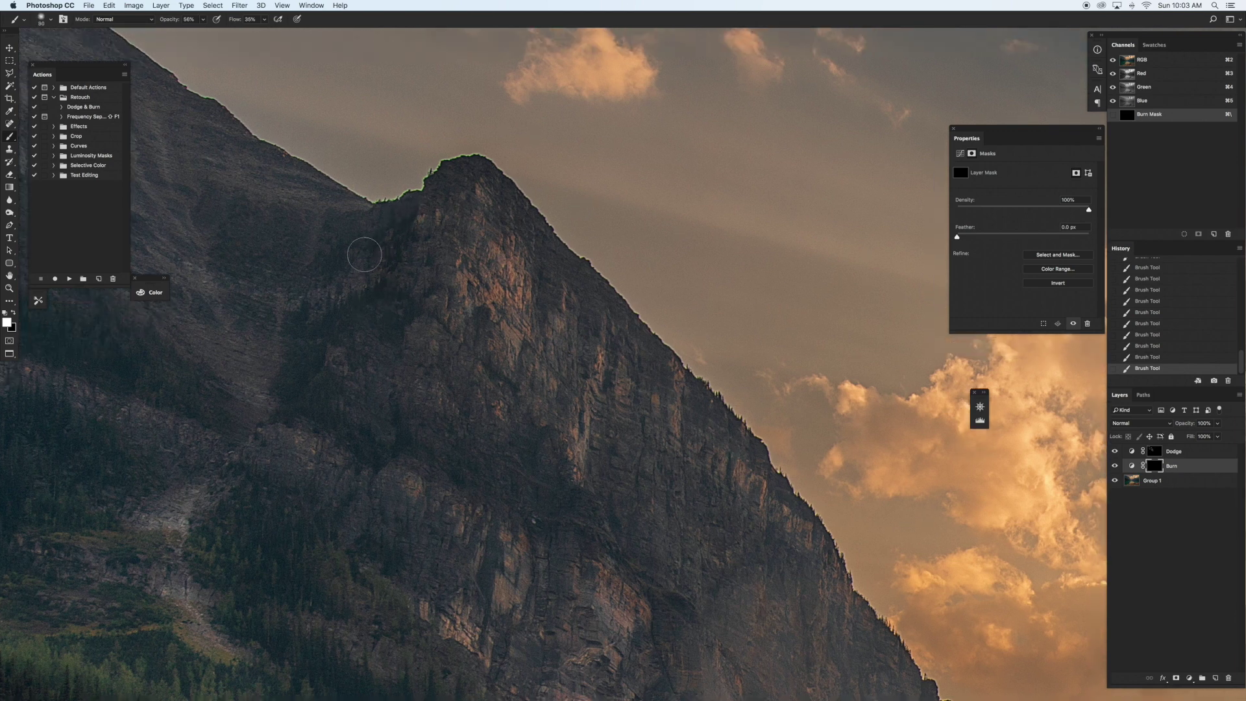
pyautogui.press(']')
pyautogui.press(']')
pyautogui.press(']')
pyautogui.moveTo(171, 21); pyautogui.dragTo(160, 27)
# - Undo the last two brush strokes and target the Burn layer's mask again
pyautogui.hotkey('alt', ']')
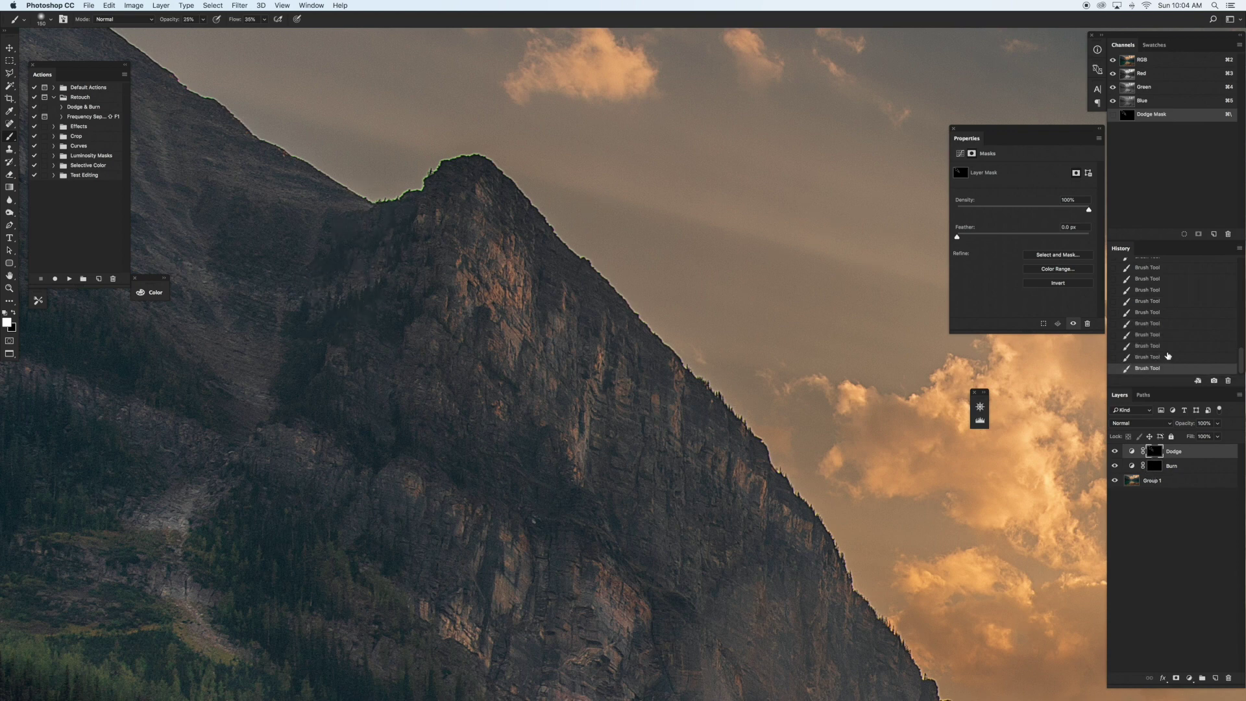
pyautogui.click(1169, 343)
pyautogui.click(1147, 467)
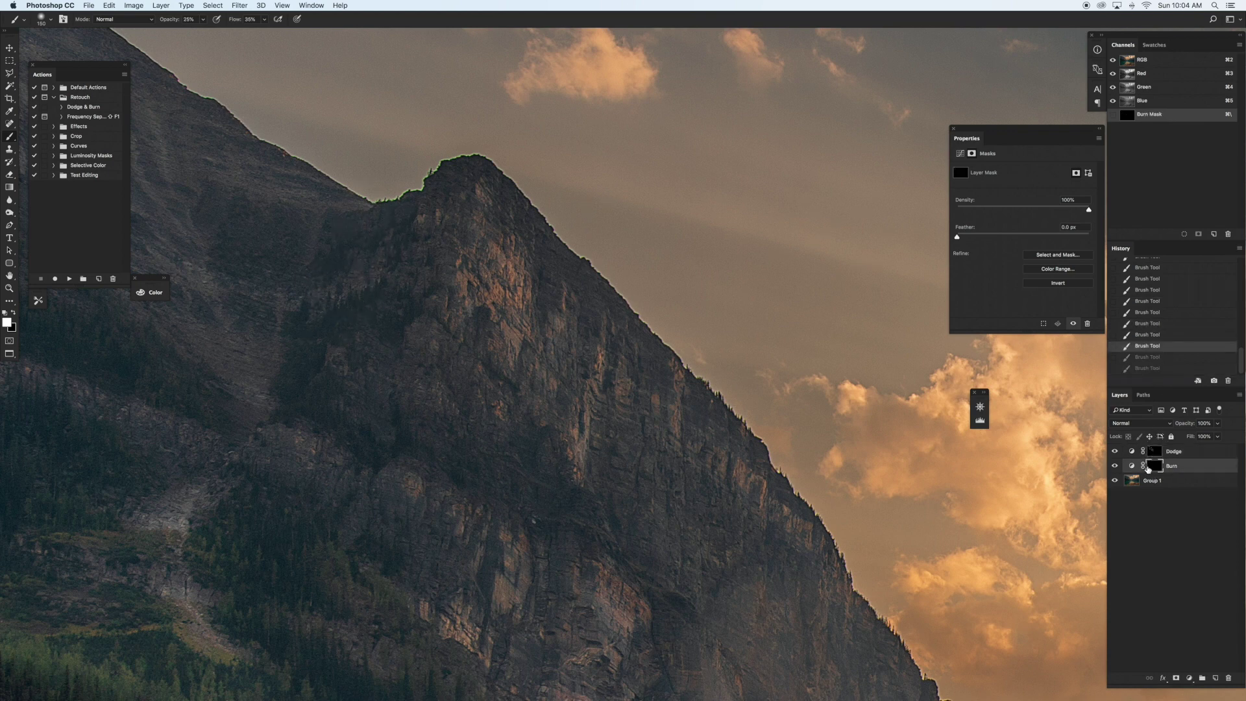
# - Burn the shadowed, tree-covered slope on the left side of the pointed peak, reducing the brush size
pyautogui.press(']')
pyautogui.moveTo(389, 252); pyautogui.dragTo(367, 264)
pyautogui.moveTo(332, 349)
pyautogui.mouseDown()
pyautogui.moveTo(304, 332)
pyautogui.moveTo(369, 355)
pyautogui.mouseUp()
pyautogui.press('[')
pyautogui.press('[')
pyautogui.press('[')
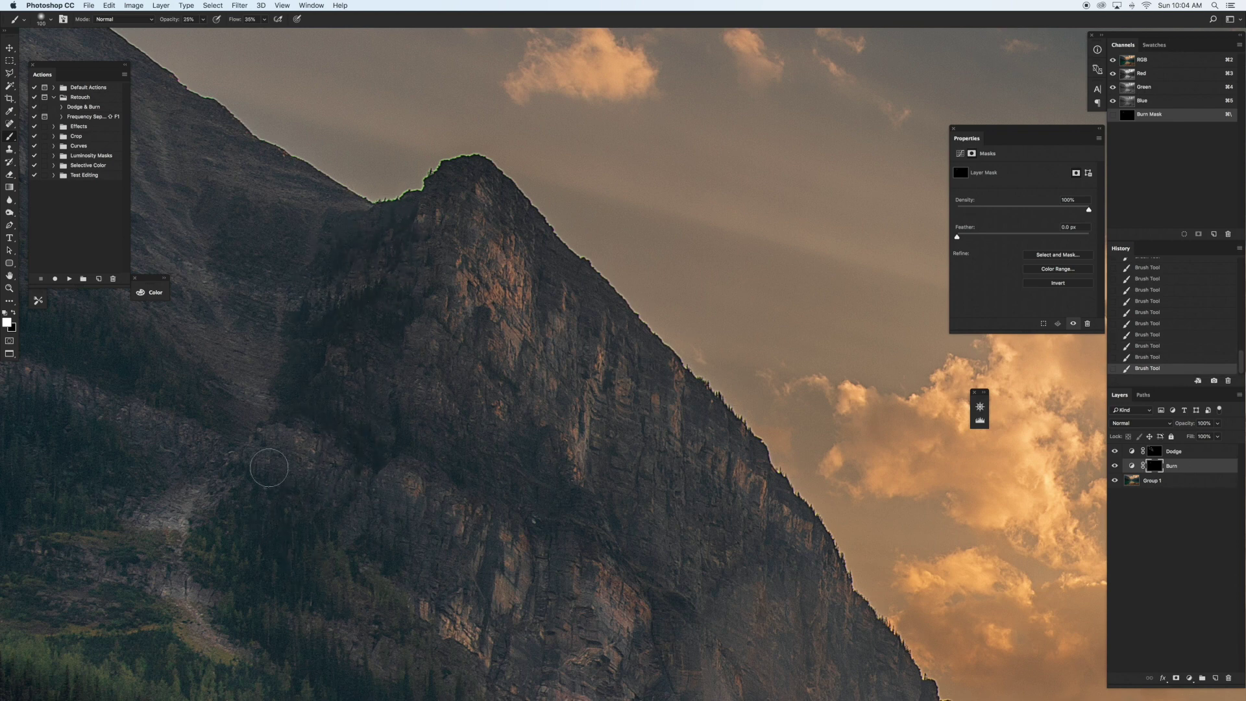
pyautogui.press(']')
# - Burn the dark gullies on the left mountain's upper slope, starting with a small brush and then enlarging it
pyautogui.hscroll(-5, 229, 283)
pyautogui.hscroll(-3, 230, 283)
pyautogui.press('[')
pyautogui.press('[')
pyautogui.press('[')
pyautogui.press('[')
pyautogui.press('[')
pyautogui.press('[')
pyautogui.press('[')
pyautogui.press('[')
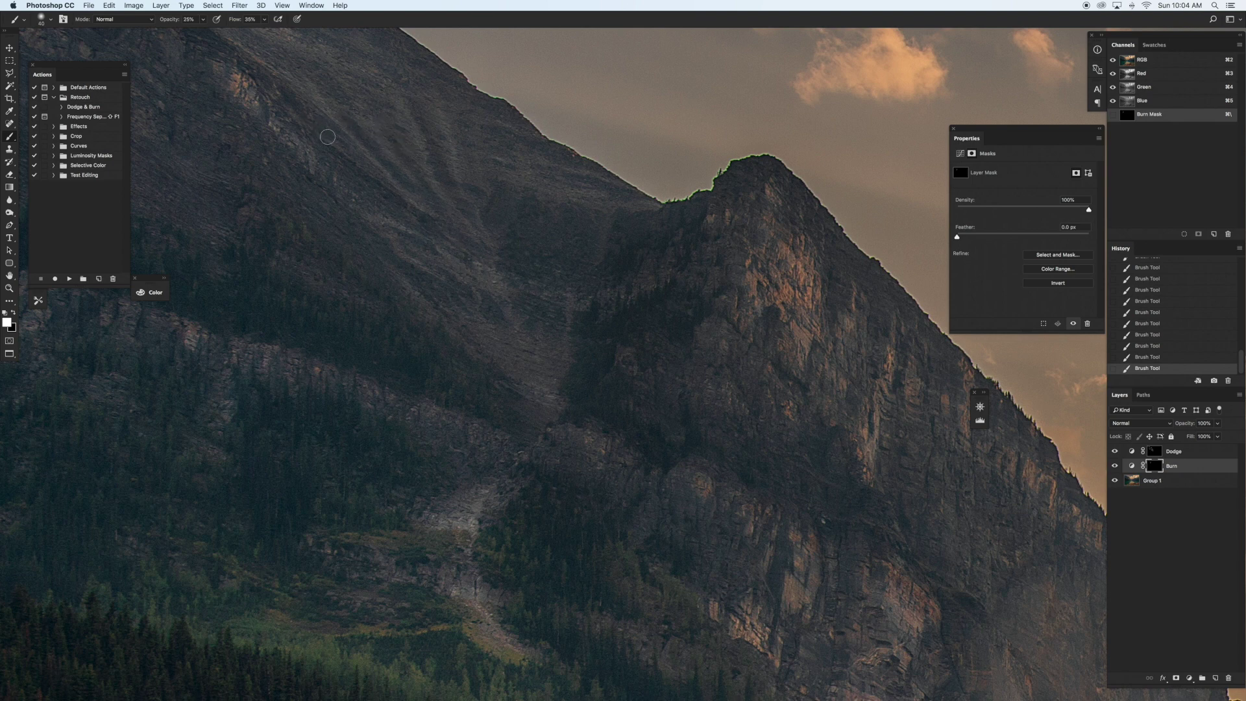
pyautogui.press(']')
pyautogui.press(']')
pyautogui.press(']')
pyautogui.press(']')
# - Burn the dark cracks and recesses in the pointed peak's cliff face with a small brush
pyautogui.scroll(-10, 521, 500)
pyautogui.hscroll(8, 520, 500)
pyautogui.press('[')
pyautogui.press('[')
pyautogui.press('[')
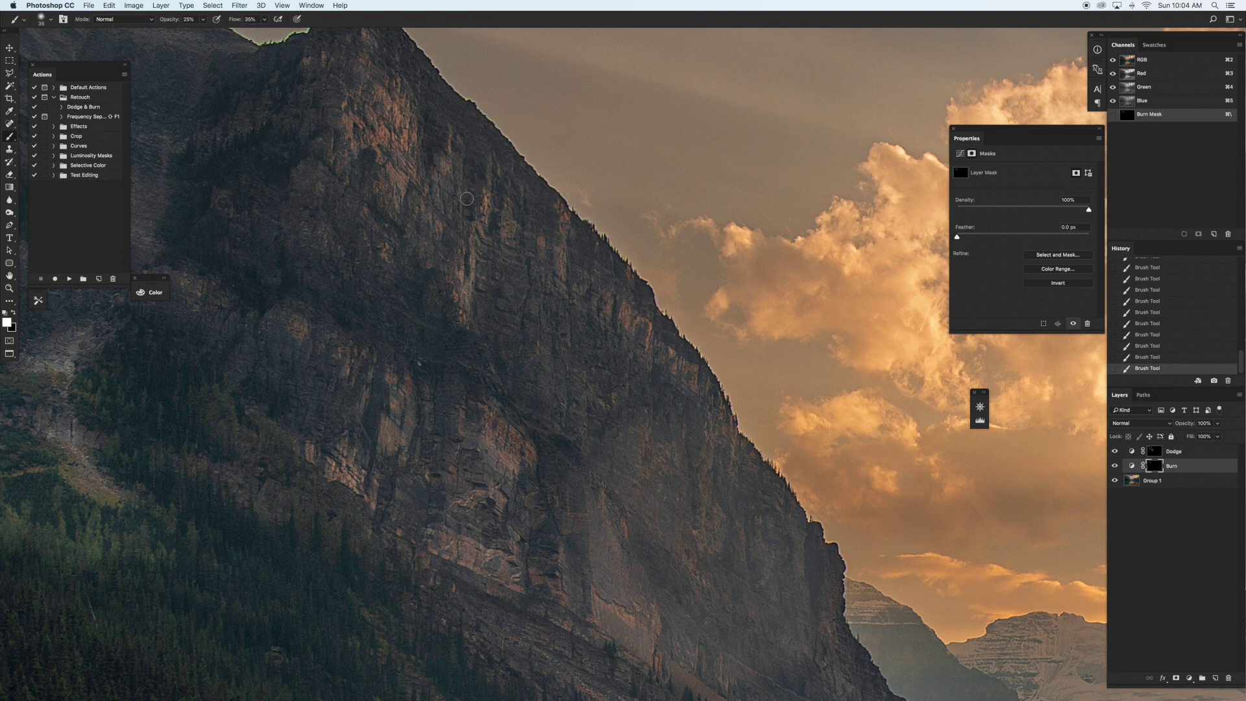
pyautogui.press('[')
pyautogui.press('[')
pyautogui.press(']')
pyautogui.press(']')
pyautogui.press('[')
# - Burn the lower cliff face and its outer edge above the valley, varying the brush size
pyautogui.hscroll(5, 287, 545)
pyautogui.scroll(-3, 287, 544)
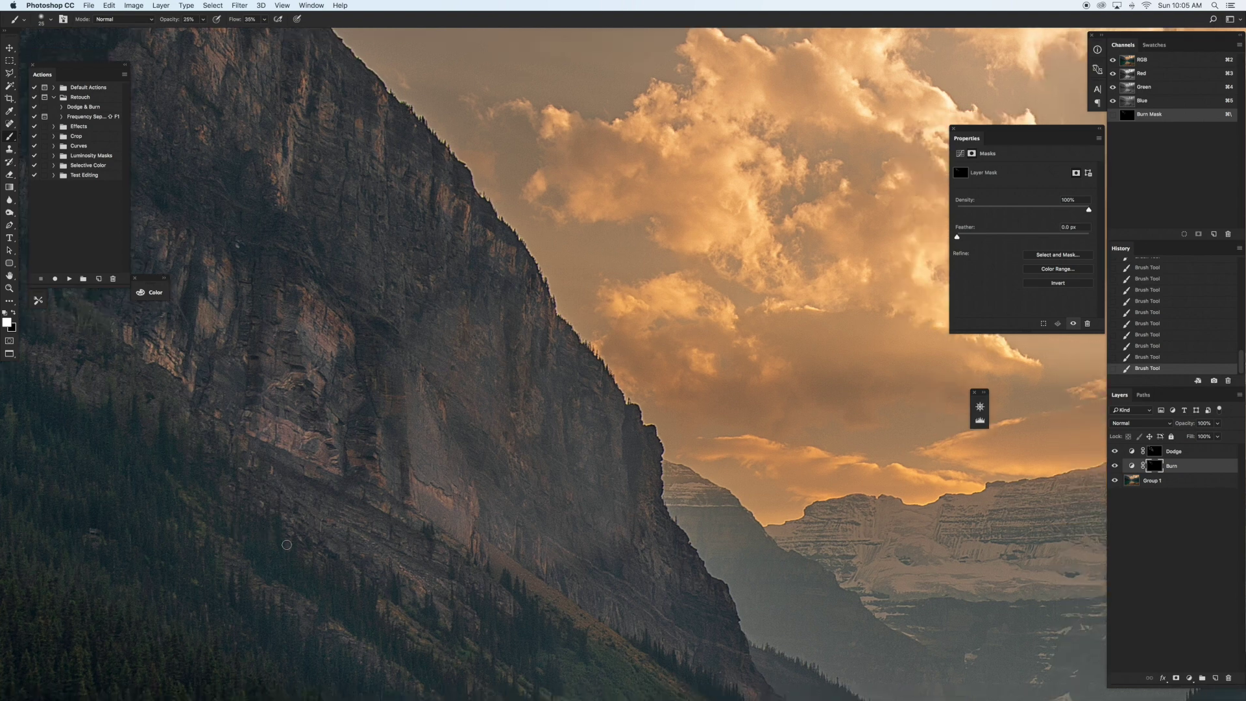
pyautogui.moveTo(464, 390)
pyautogui.mouseDown()
pyautogui.moveTo(496, 492)
pyautogui.moveTo(475, 434)
pyautogui.moveTo(528, 510)
pyautogui.moveTo(455, 419)
pyautogui.moveTo(493, 493)
pyautogui.moveTo(477, 471)
pyautogui.moveTo(483, 450)
pyautogui.moveTo(520, 497)
pyautogui.moveTo(455, 405)
pyautogui.moveTo(546, 539)
pyautogui.moveTo(496, 478)
pyautogui.moveTo(500, 510)
pyautogui.moveTo(469, 587)
pyautogui.moveTo(539, 512)
pyautogui.moveTo(621, 556)
pyautogui.mouseUp()
pyautogui.press(']')
pyautogui.press(']')
pyautogui.press(']')
pyautogui.press('[')
pyautogui.press('[')
pyautogui.press('[')
pyautogui.press('[')
pyautogui.moveTo(633, 425); pyautogui.dragTo(632, 480)
pyautogui.moveTo(627, 421); pyautogui.dragTo(630, 411)
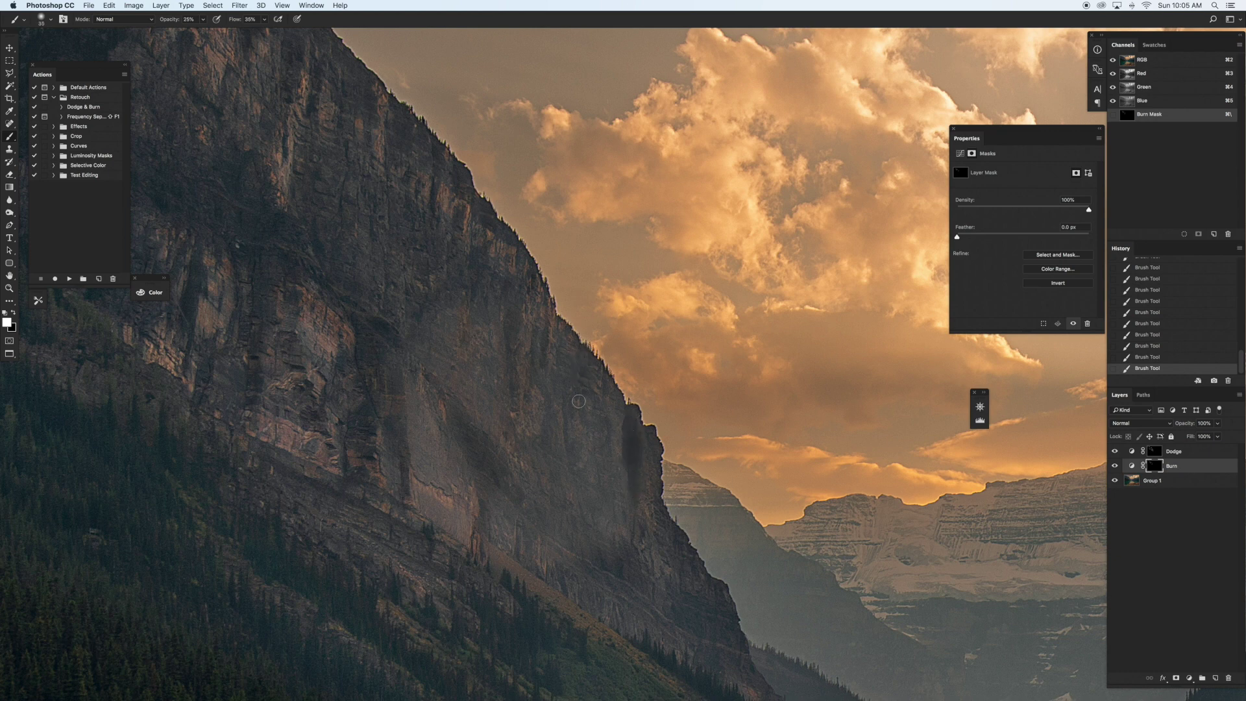
# - Burn the lower cliff's broad shadows with a much larger brush, then the ledges at its base with a small one
pyautogui.press(']')
pyautogui.press(']')
pyautogui.press(']')
pyautogui.press(']')
pyautogui.press(']')
pyautogui.press(']')
pyautogui.press(']')
pyautogui.press(']')
pyautogui.press(']')
pyautogui.press(']')
pyautogui.press('[')
pyautogui.press('[')
pyautogui.press('[')
pyautogui.press('[')
pyautogui.press('[')
pyautogui.press('[')
pyautogui.press('[')
pyautogui.press('[')
pyautogui.press('[')
pyautogui.press('[')
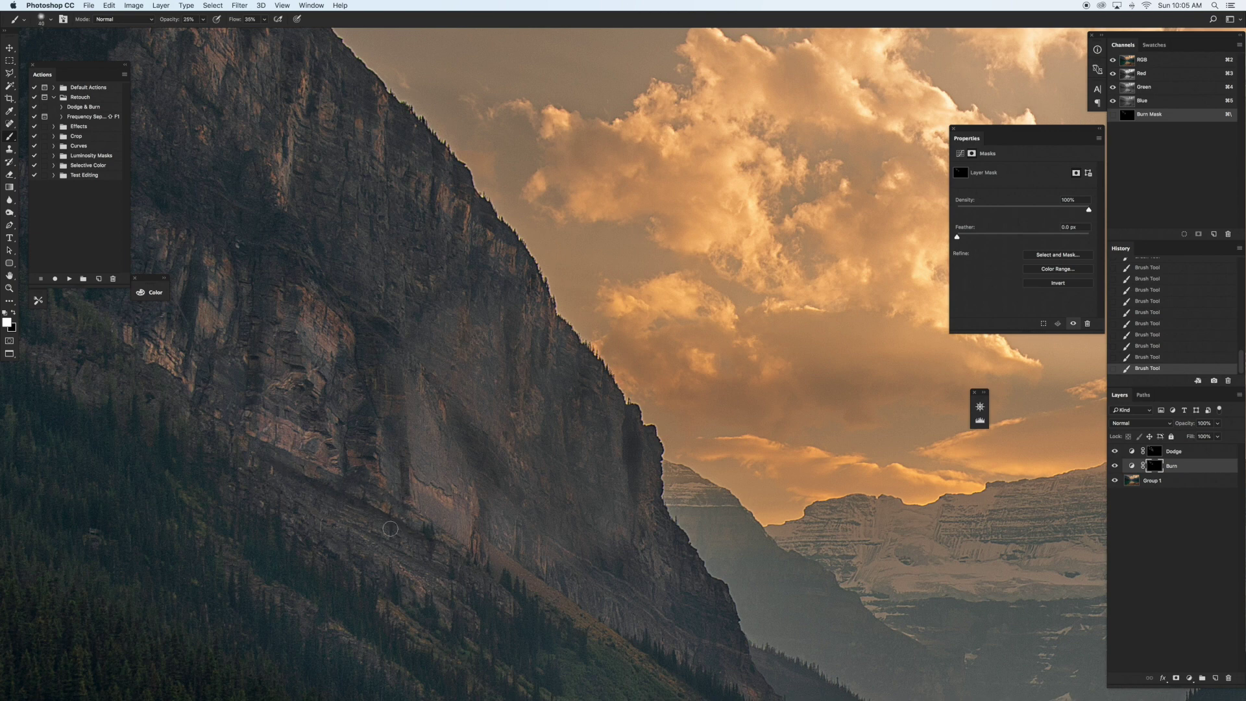
# - Burn the dark ridge behind the cliff's foot in the valley with a progressively larger brush
pyautogui.press(']')
pyautogui.scroll(-5, 513, 644)
pyautogui.hscroll(8, 513, 644)
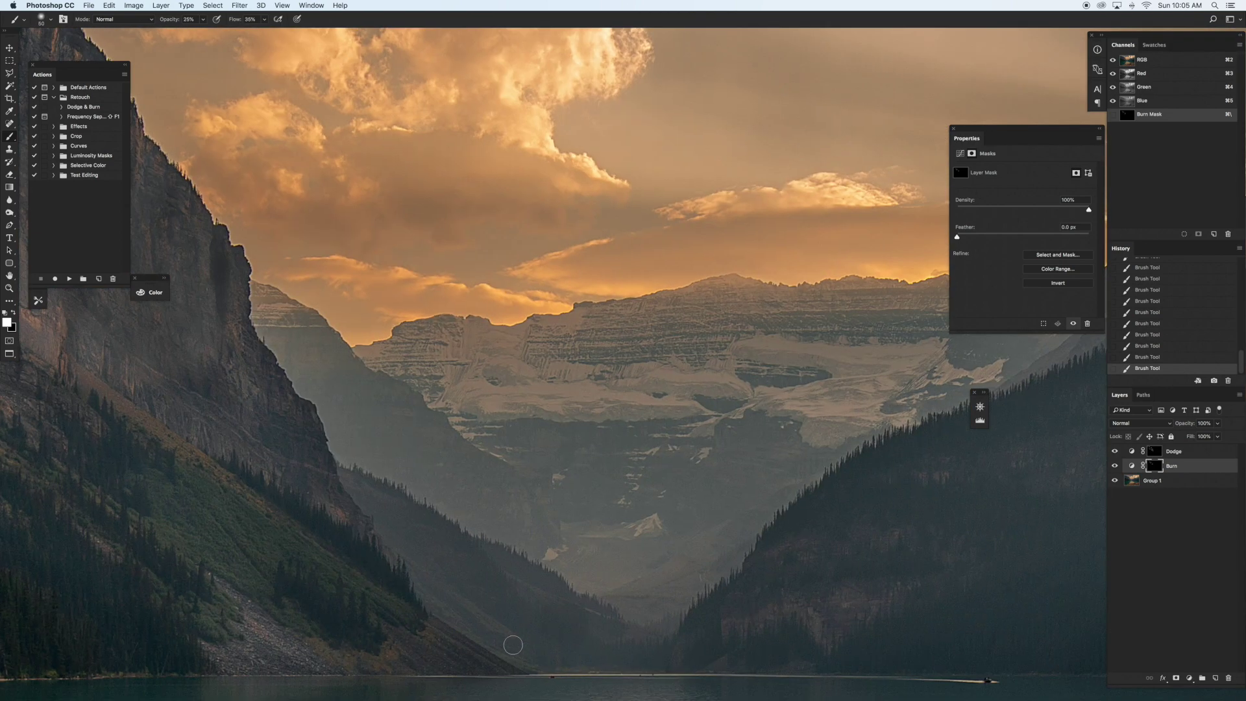
pyautogui.hscroll(-3, 512, 644)
pyautogui.press(']')
pyautogui.press(']')
pyautogui.press(']')
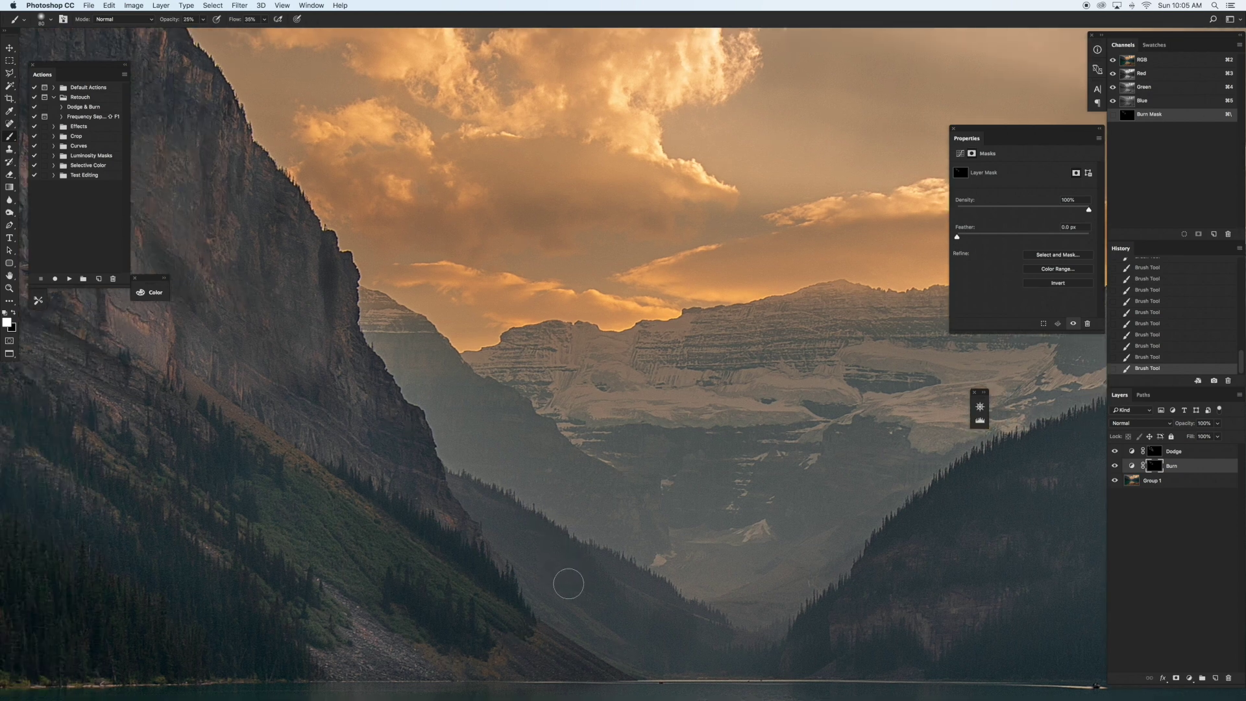
pyautogui.press(']')
pyautogui.hscroll(1, 458, 475)
# - Burn the shadowed rock and forest on the far-left mountain flank, increasing the brush size to 250
pyautogui.hscroll(-20, 459, 475)
pyautogui.scroll(10, 458, 476)
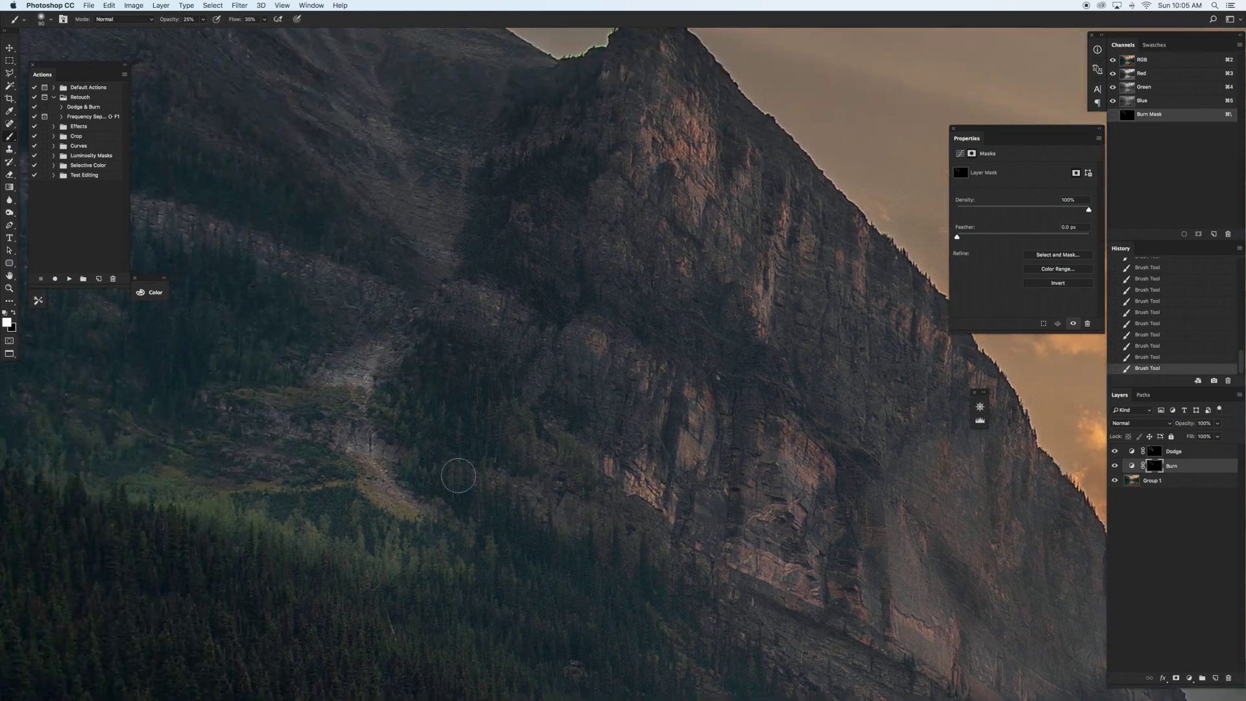
pyautogui.hscroll(-8, 458, 475)
pyautogui.scroll(2, 458, 475)
pyautogui.press('[')
pyautogui.press('[')
pyautogui.press(']')
pyautogui.press(']')
pyautogui.press(']')
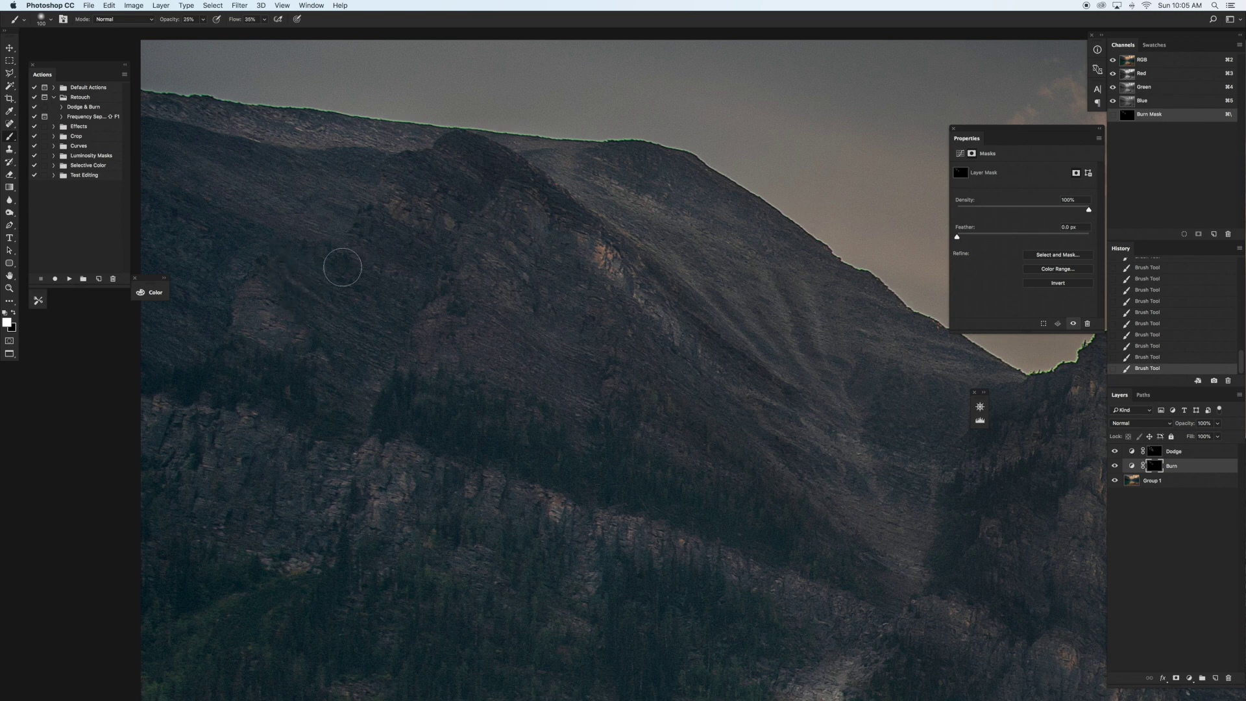
pyautogui.press(']')
pyautogui.press(']')
pyautogui.press(']')
pyautogui.press(']')
pyautogui.press(']')
# - Group the Dodge and Burn layers together with the wider photo in view
pyautogui.press('super+minus')
pyautogui.press('super+minus')
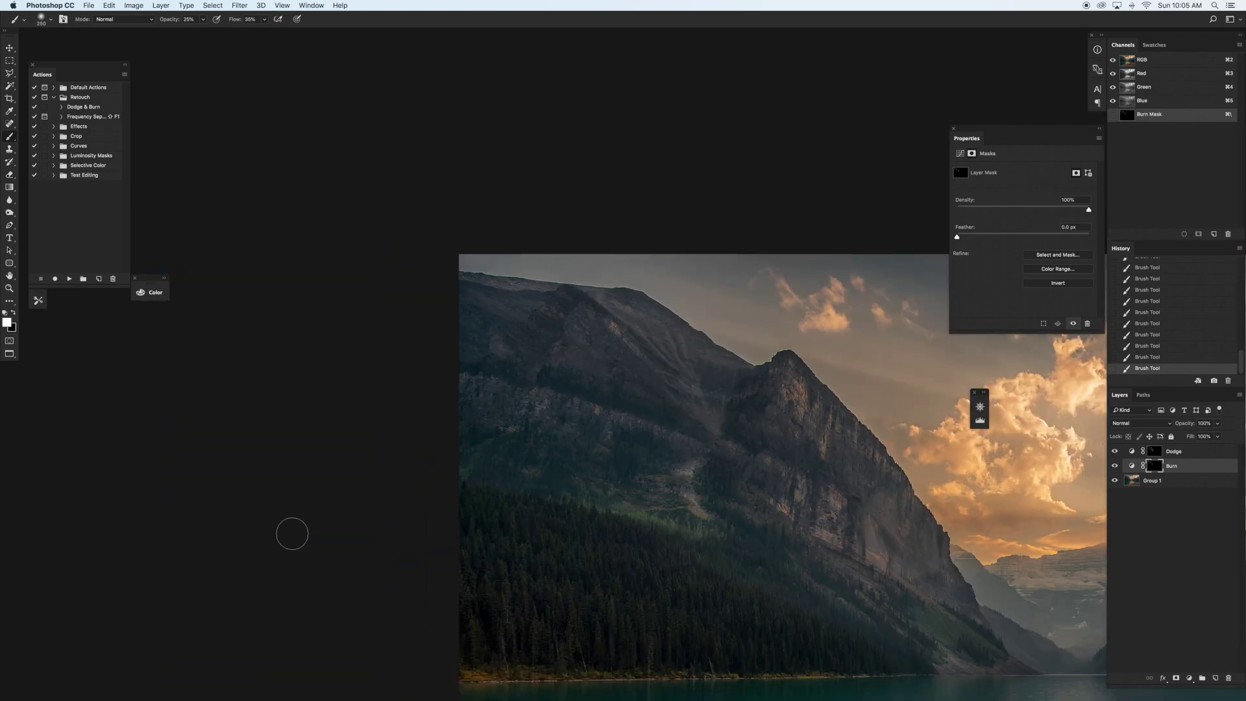
pyautogui.hscroll(5, 475, 523)
pyautogui.scroll(-2, 475, 523)
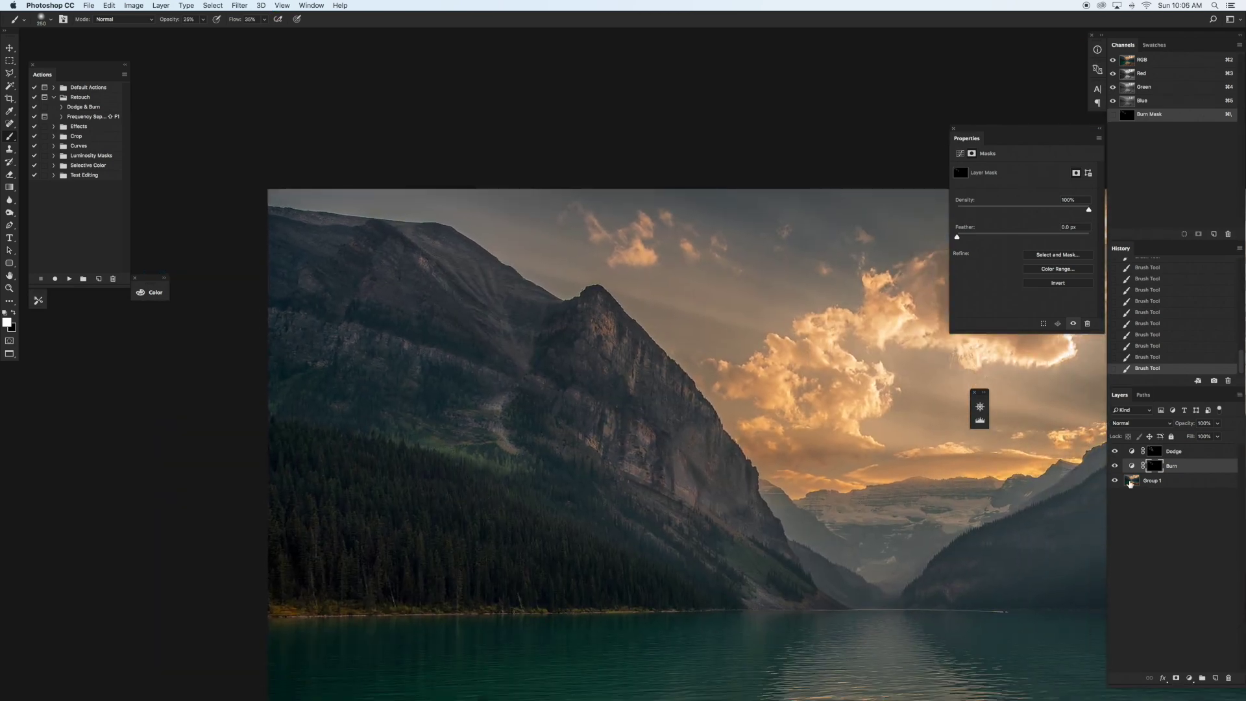
pyautogui.keyDown('shift'); pyautogui.click(1187, 452); pyautogui.keyUp('shift')
pyautogui.press('super+g')
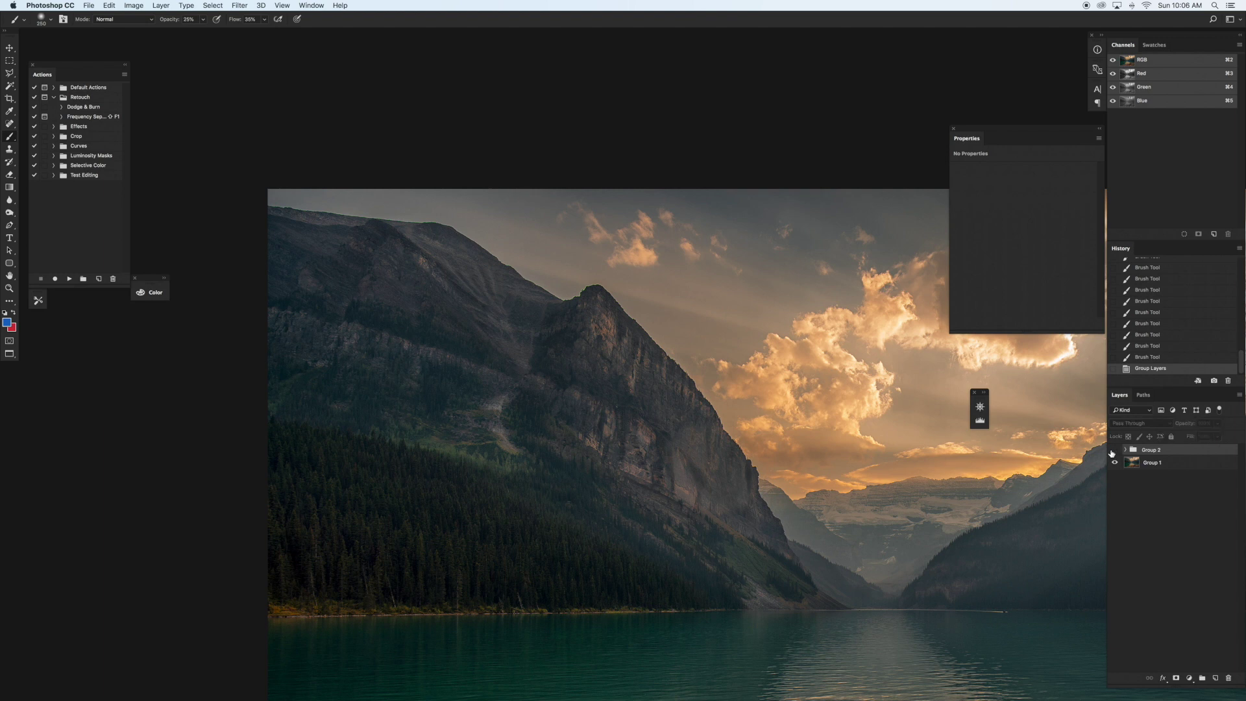
# - Compare the photo with the dodge and burn group hidden and shown
pyautogui.click(1113, 451)
pyautogui.click(1112, 453)
pyautogui.click(1112, 453)
pyautogui.click(1112, 452)
pyautogui.click(1112, 452)
pyautogui.click(1112, 452)
pyautogui.click(1112, 452)
pyautogui.click(1112, 452)
pyautogui.click(1112, 452)
# - Open the dodge and burn group and dodge the sunlit rock on the cliff's lower face on the Dodge mask, reducing the brush to 125
pyautogui.click(1126, 451)
pyautogui.click(1162, 463)
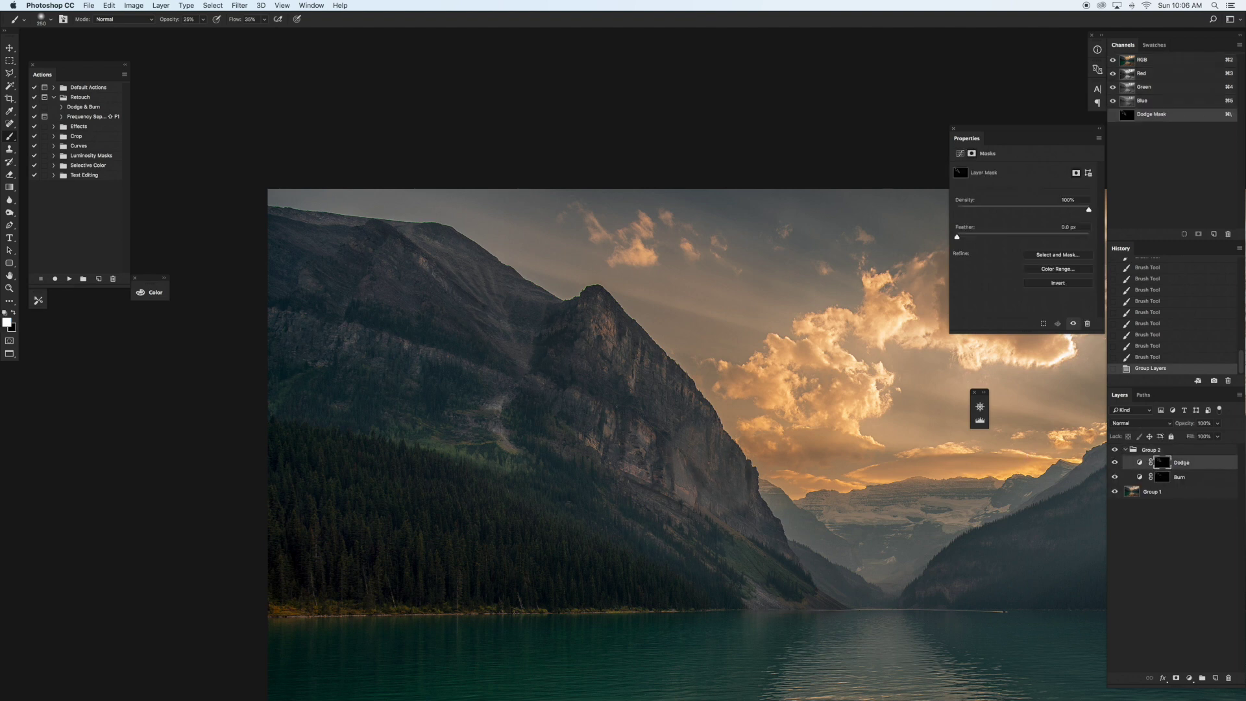
pyautogui.moveTo(675, 473)
pyautogui.mouseDown()
pyautogui.moveTo(697, 418)
pyautogui.moveTo(678, 438)
pyautogui.moveTo(703, 464)
pyautogui.moveTo(703, 445)
pyautogui.mouseUp()
pyautogui.moveTo(703, 445); pyautogui.dragTo(708, 466)
pyautogui.moveTo(708, 466)
pyautogui.mouseDown()
pyautogui.moveTo(717, 484)
pyautogui.moveTo(693, 462)
pyautogui.mouseUp()
pyautogui.press('[')
pyautogui.press('[')
pyautogui.moveTo(689, 463)
pyautogui.mouseDown()
pyautogui.moveTo(682, 477)
pyautogui.moveTo(718, 471)
pyautogui.moveTo(718, 500)
pyautogui.moveTo(719, 457)
pyautogui.moveTo(725, 474)
pyautogui.mouseUp()
pyautogui.press('[')
pyautogui.press('[')
# - Examine the clouds, the valley and the right-hand mountains for areas to dodge, keeping the Dodge mask active
pyautogui.scroll(-3, 626, 409)
pyautogui.hscroll(5, 627, 409)
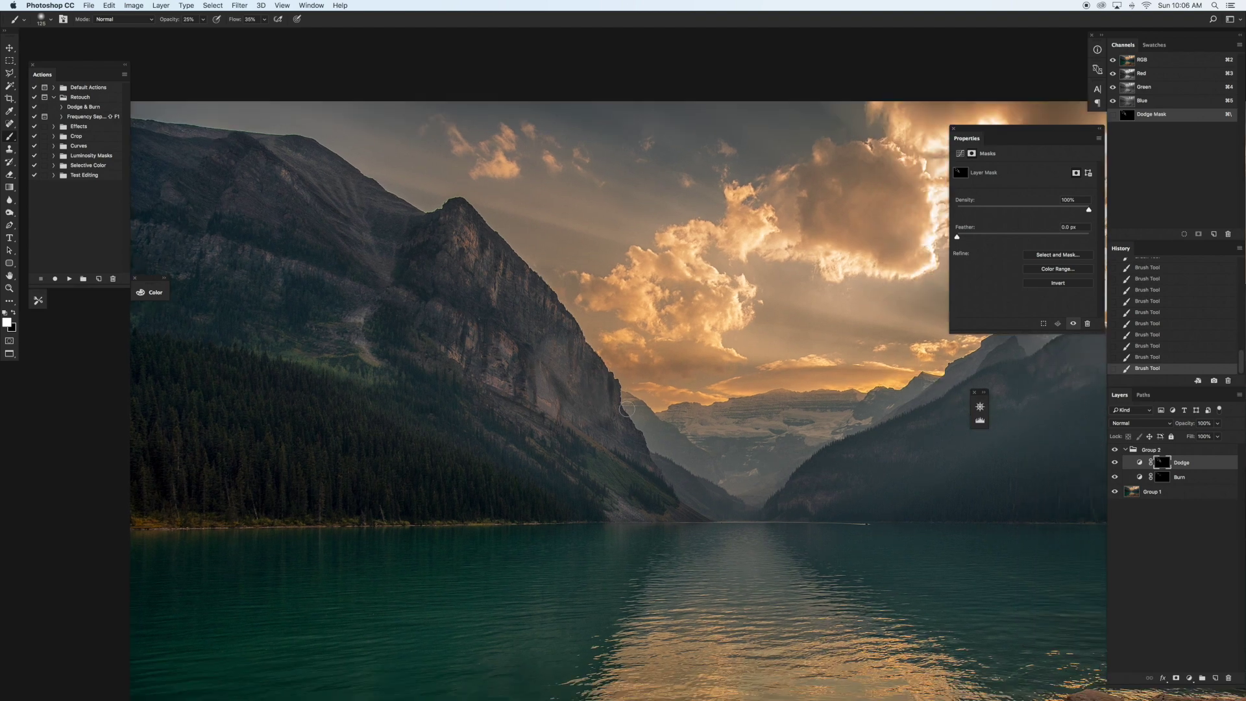
pyautogui.scroll(1, 627, 408)
pyautogui.hscroll(1, 626, 408)
pyautogui.scroll(2, 627, 409)
pyautogui.hscroll(5, 627, 409)
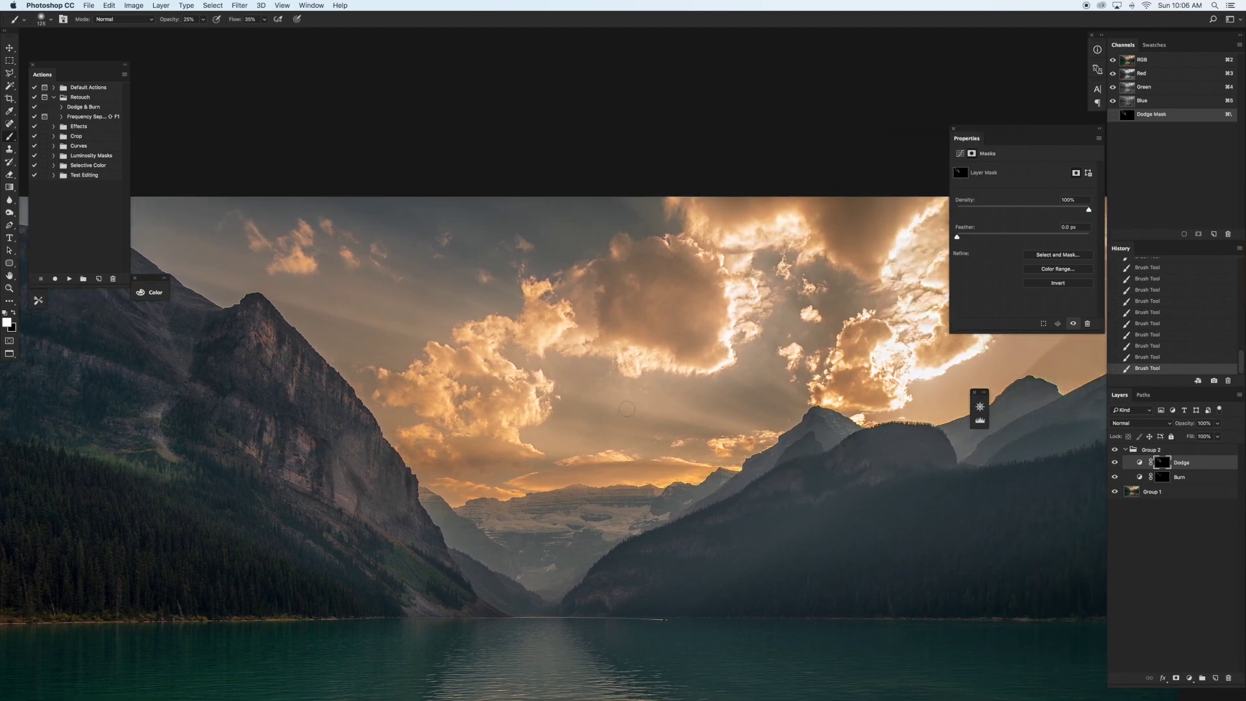
pyautogui.scroll(2, 616, 428)
pyautogui.hscroll(1, 616, 428)
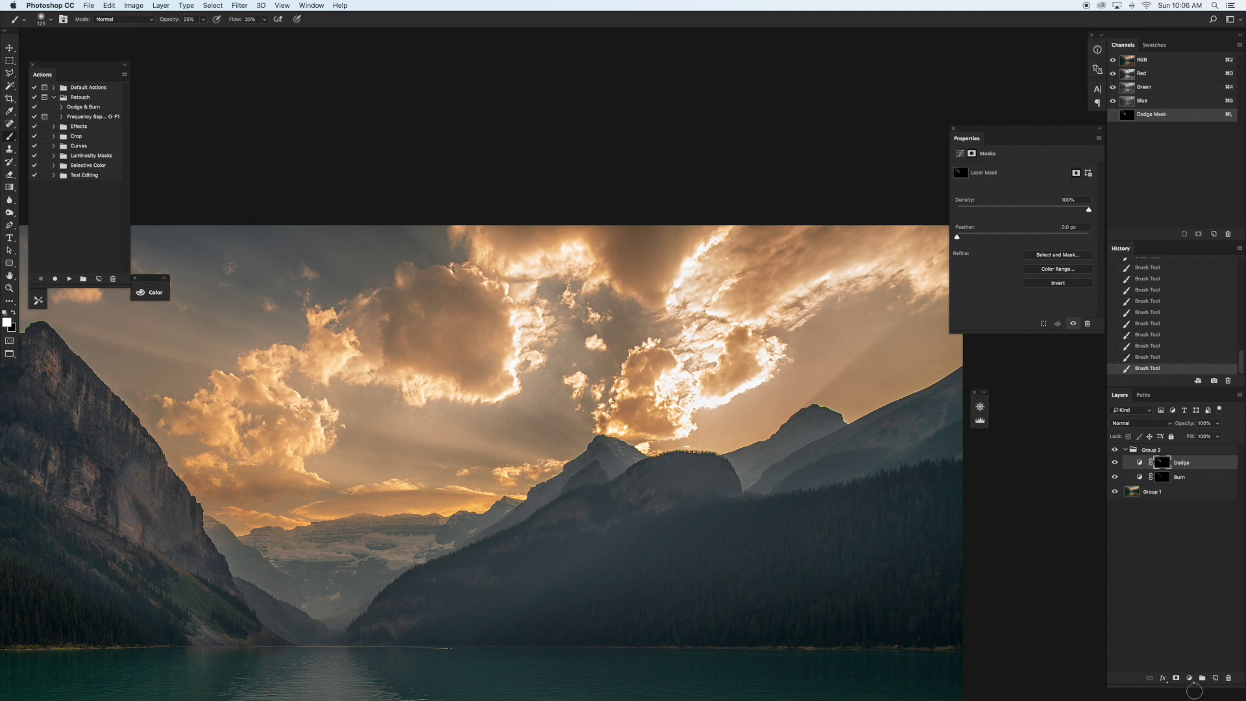
pyautogui.click(1188, 481)
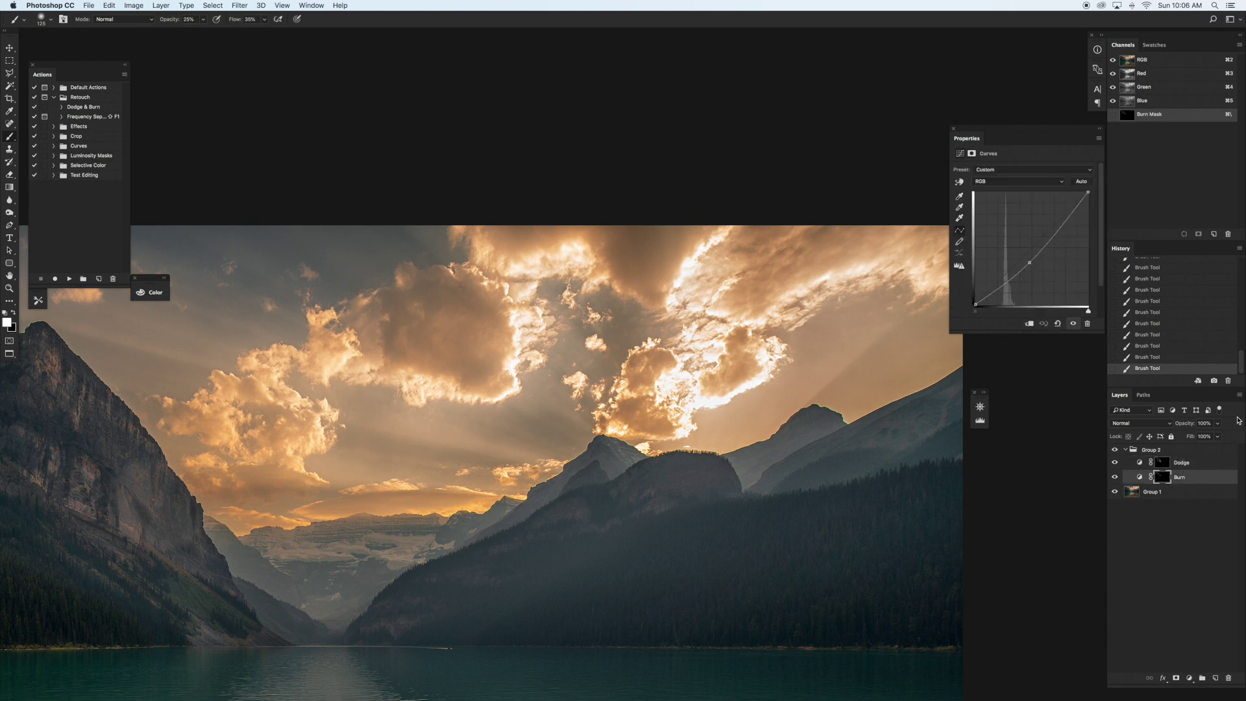
pyautogui.click(1195, 464)
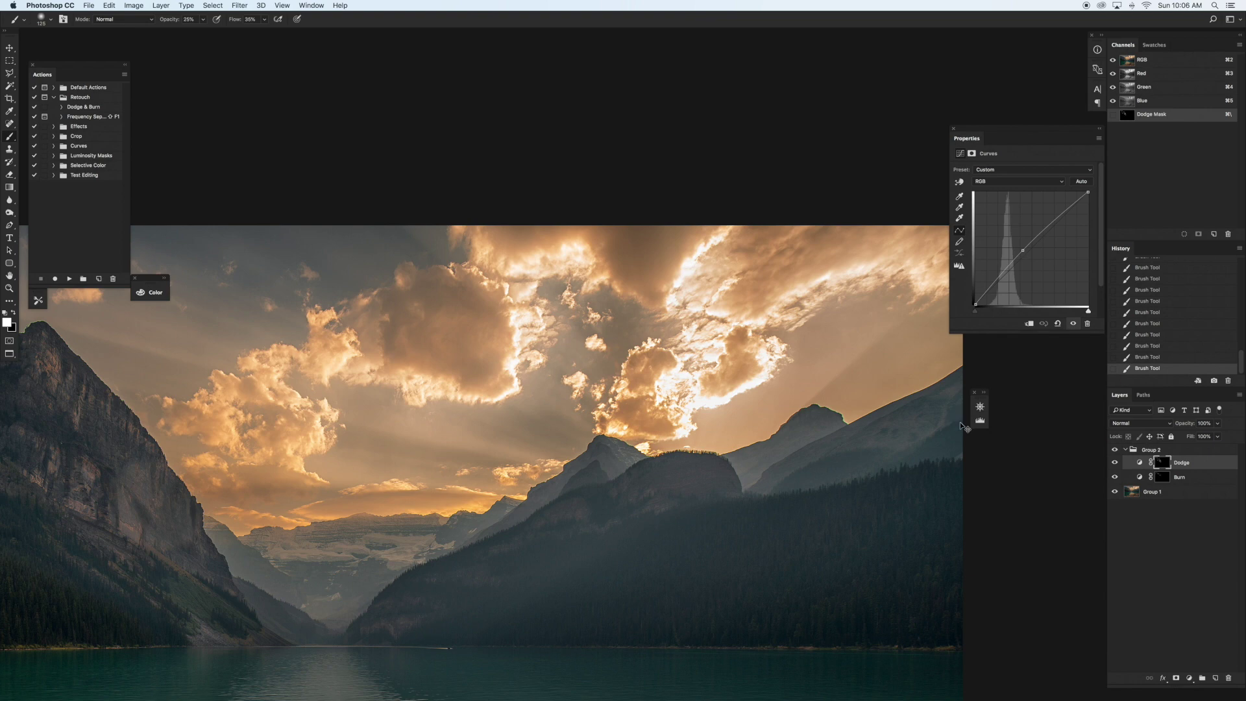
pyautogui.press('super+plus')
pyautogui.hscroll(-5, 906, 422)
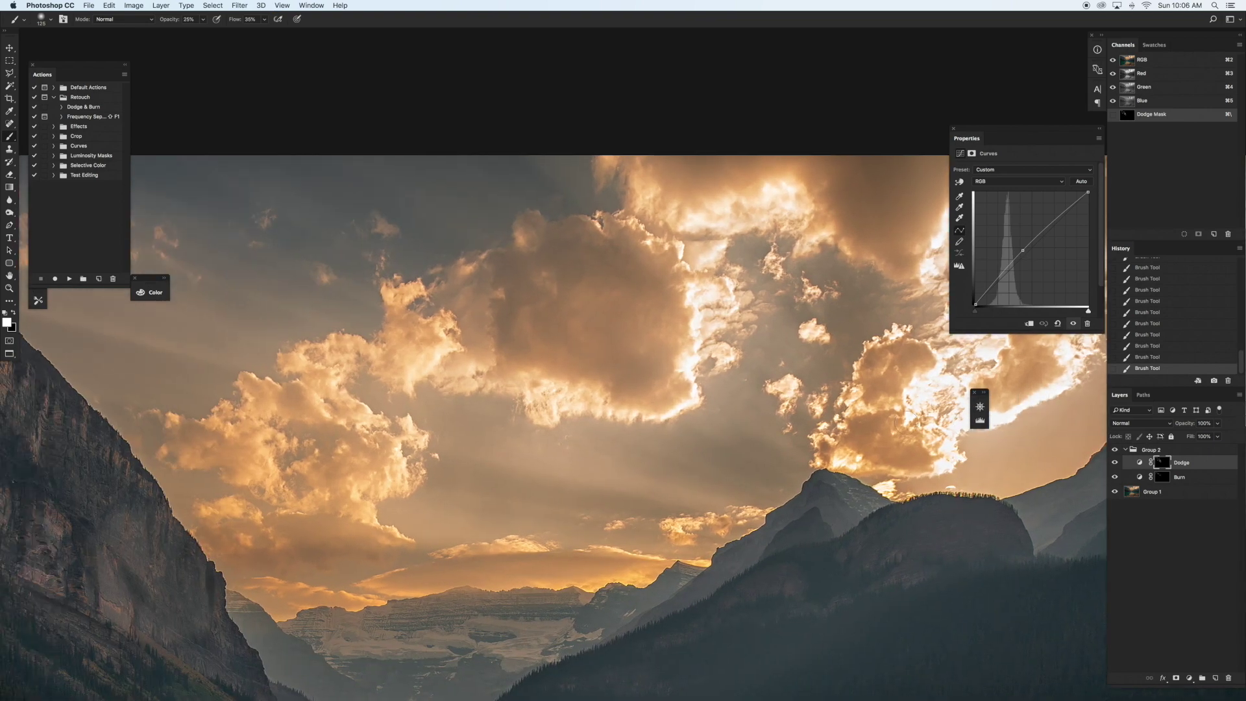
pyautogui.scroll(-2, 906, 422)
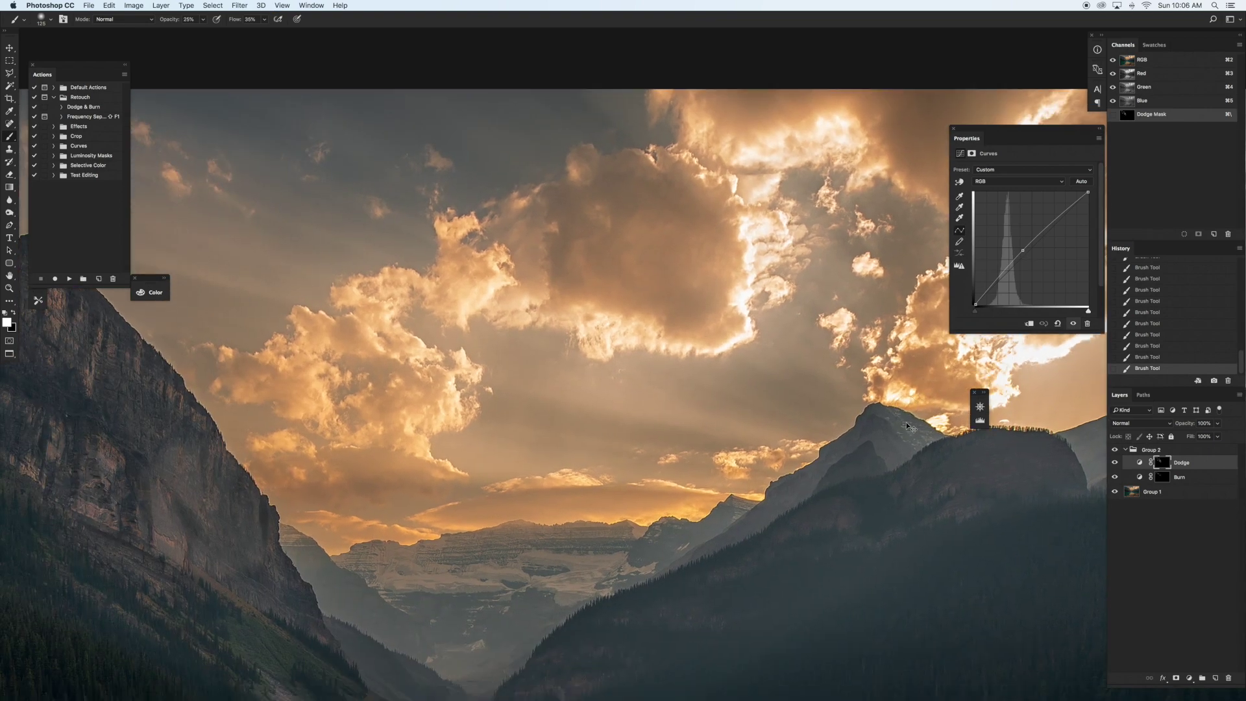
pyautogui.press('super+plus')
pyautogui.press('super+minus')
pyautogui.press('super+minus')
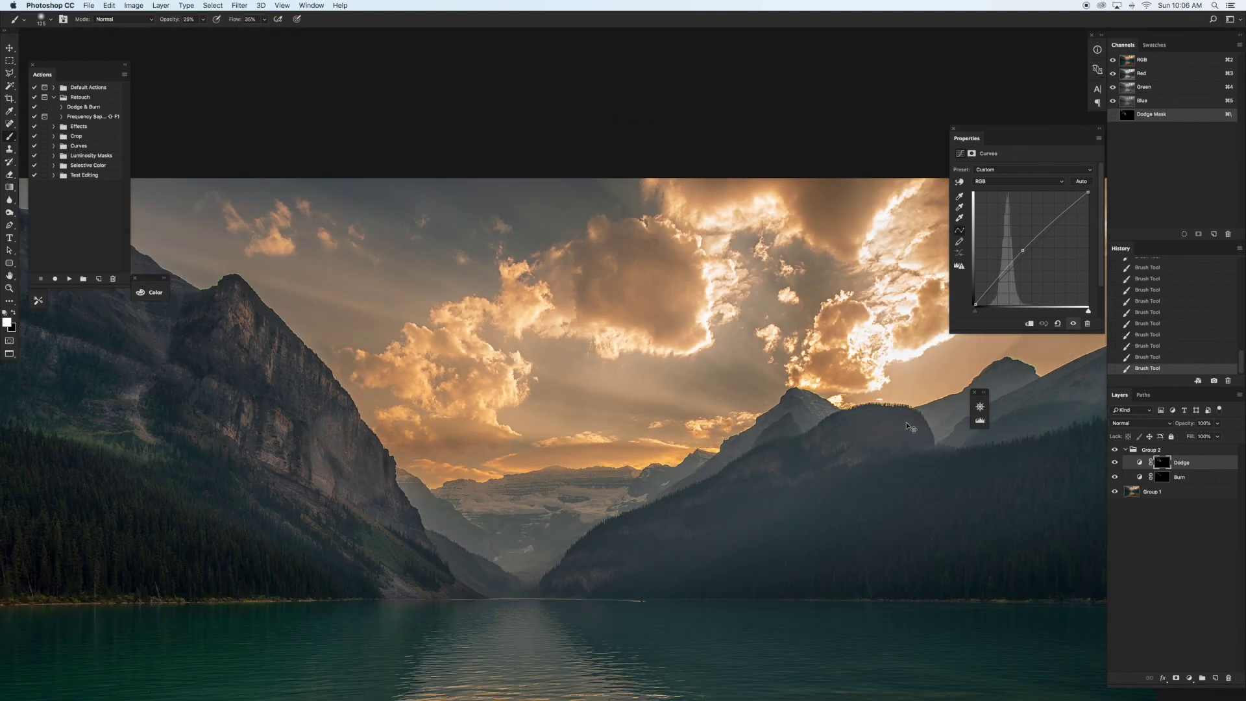
pyautogui.scroll(2, 810, 401)
pyautogui.hscroll(3, 811, 401)
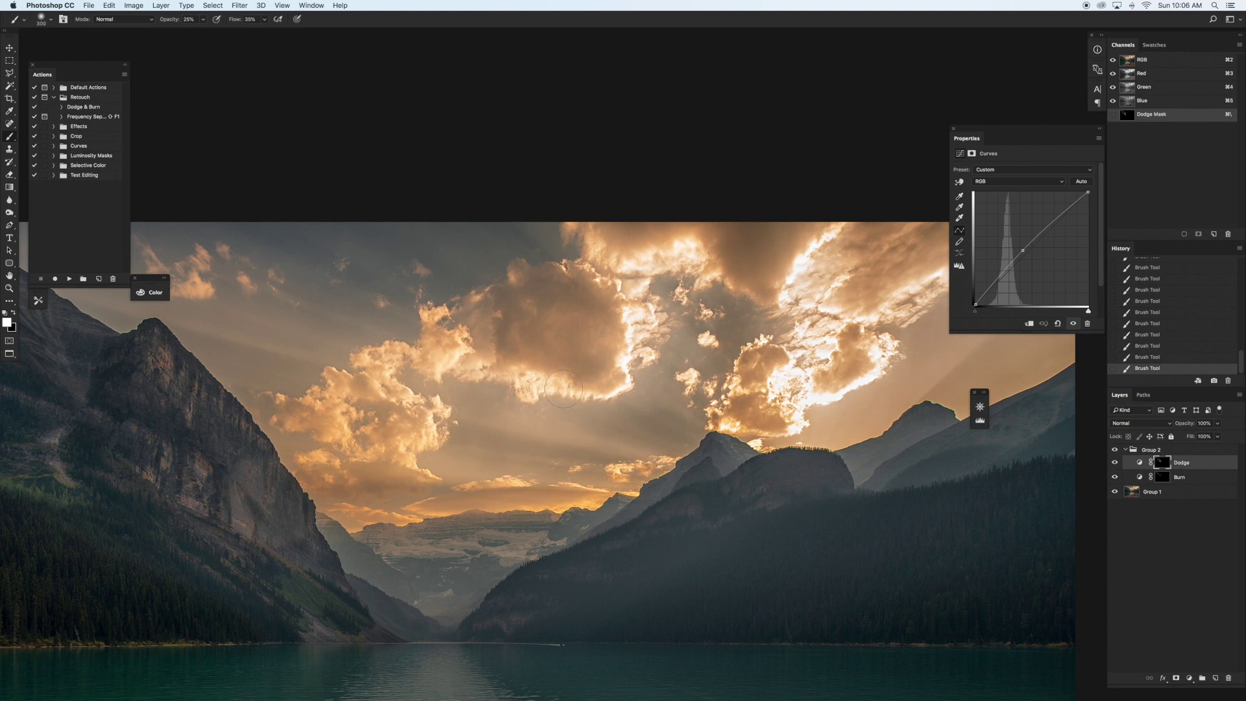
# - Dodge the highlights of the cloud bank beside the cliff at 42% brush opacity with a smaller brush
pyautogui.scroll(5, 563, 388)
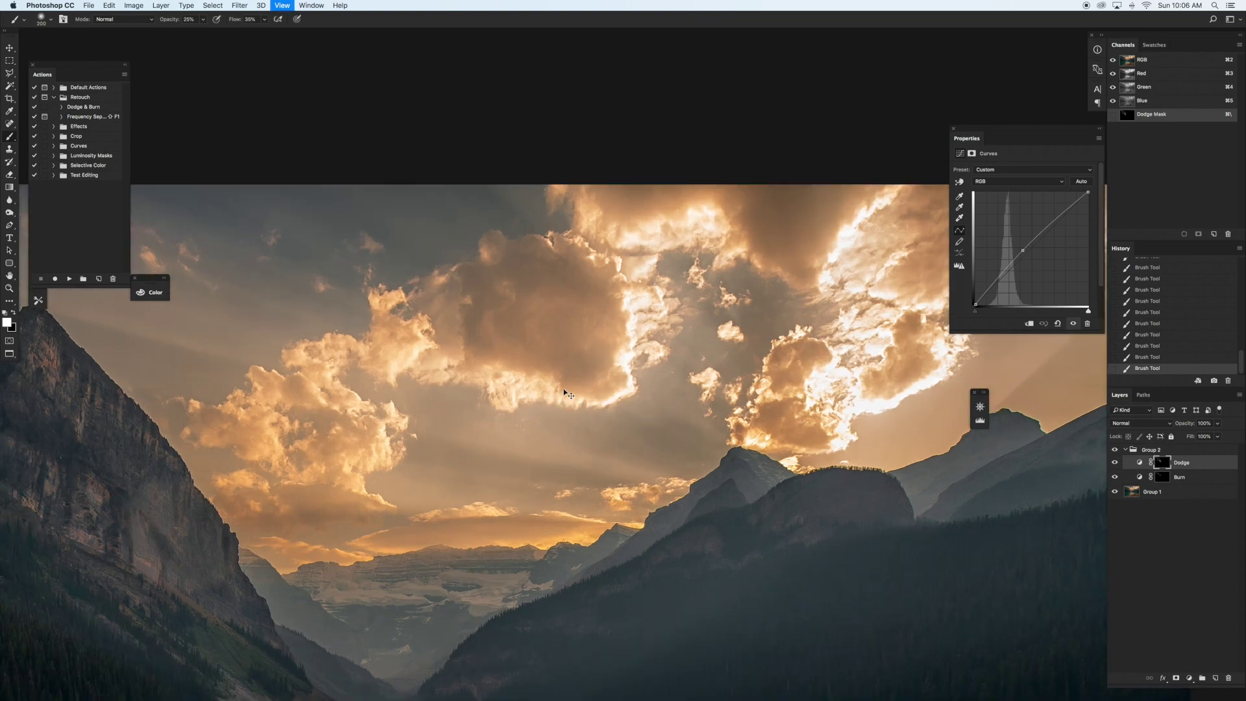
pyautogui.scroll(-5, 563, 388)
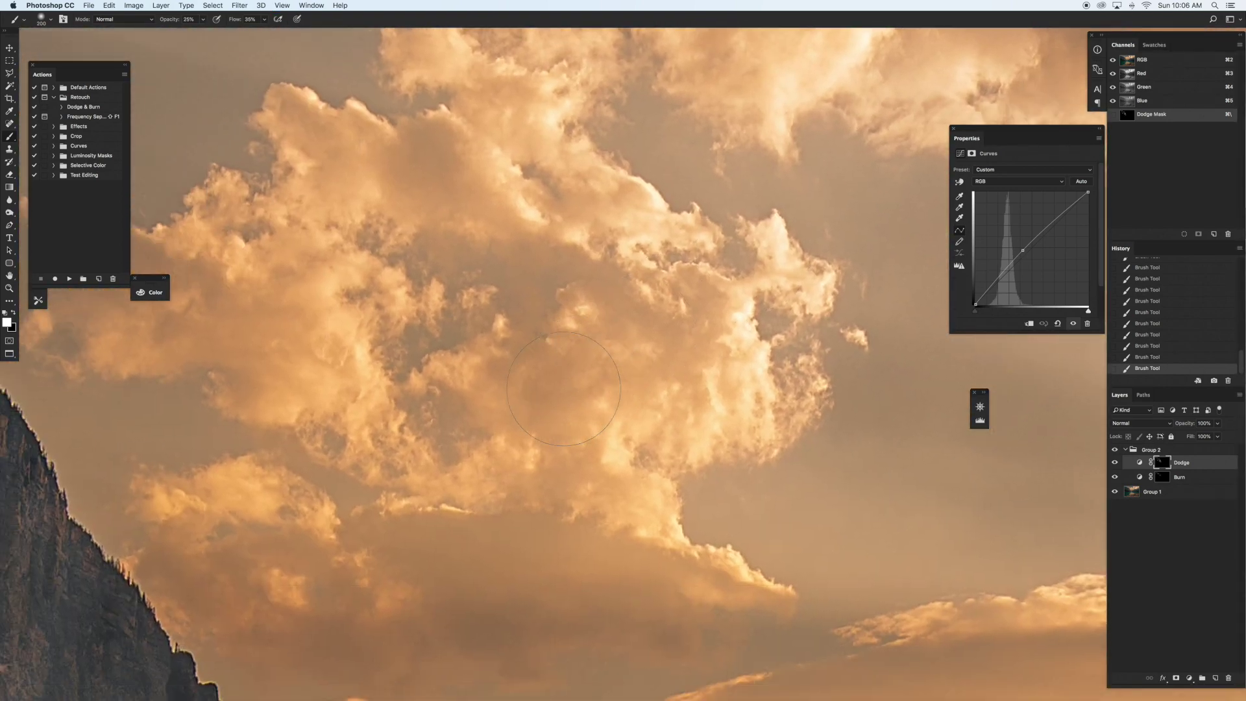
pyautogui.scroll(-3, 564, 388)
pyautogui.press('[')
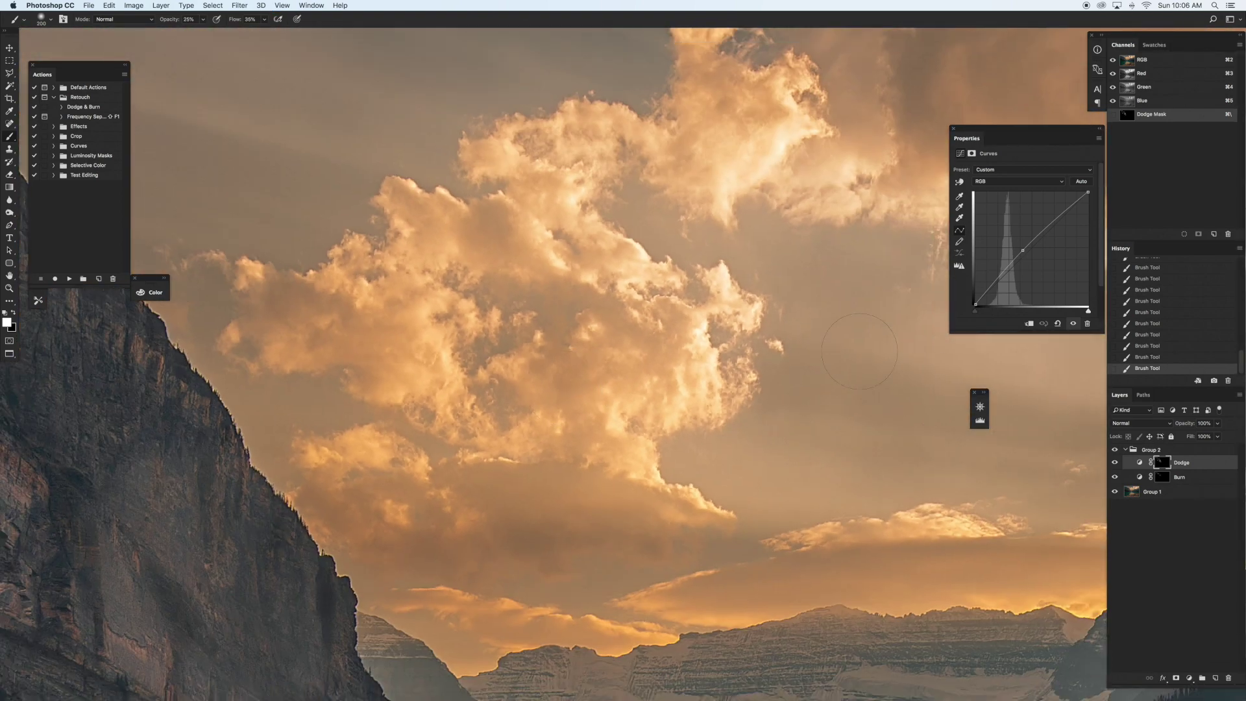
pyautogui.press('[')
pyautogui.press('[')
pyautogui.press('[')
pyautogui.press('[')
pyautogui.moveTo(172, 21); pyautogui.dragTo(184, 21)
pyautogui.press(']')
pyautogui.press(']')
# - Compare the cloud bank with and without the last dodge stroke
pyautogui.press('super+z')
pyautogui.press('super+z')
pyautogui.press('super+z')
pyautogui.press('super+z')
pyautogui.press('super+z')
pyautogui.press('super+z')
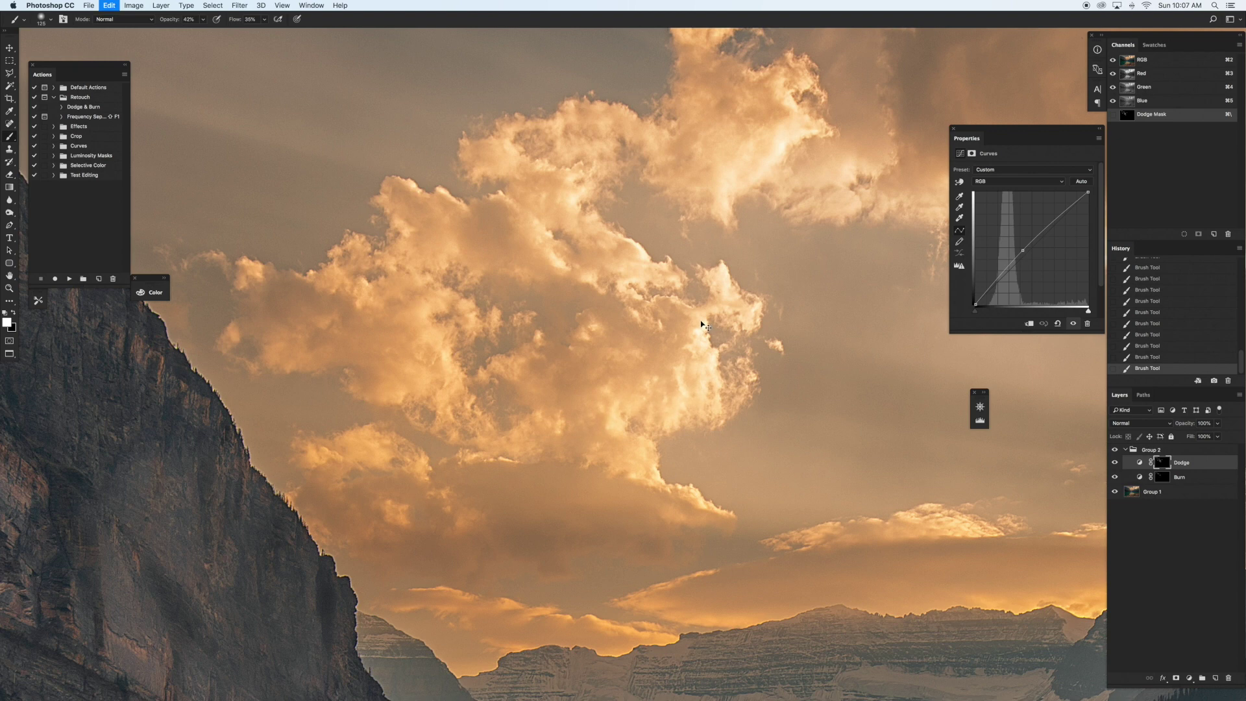
pyautogui.press('super+z')
pyautogui.press('super+z')
pyautogui.press('super+z')
# - Lower the brush opacity to 22% and dodge the bright details of the cloud bank with progressively smaller brush sizes
pyautogui.press('3')
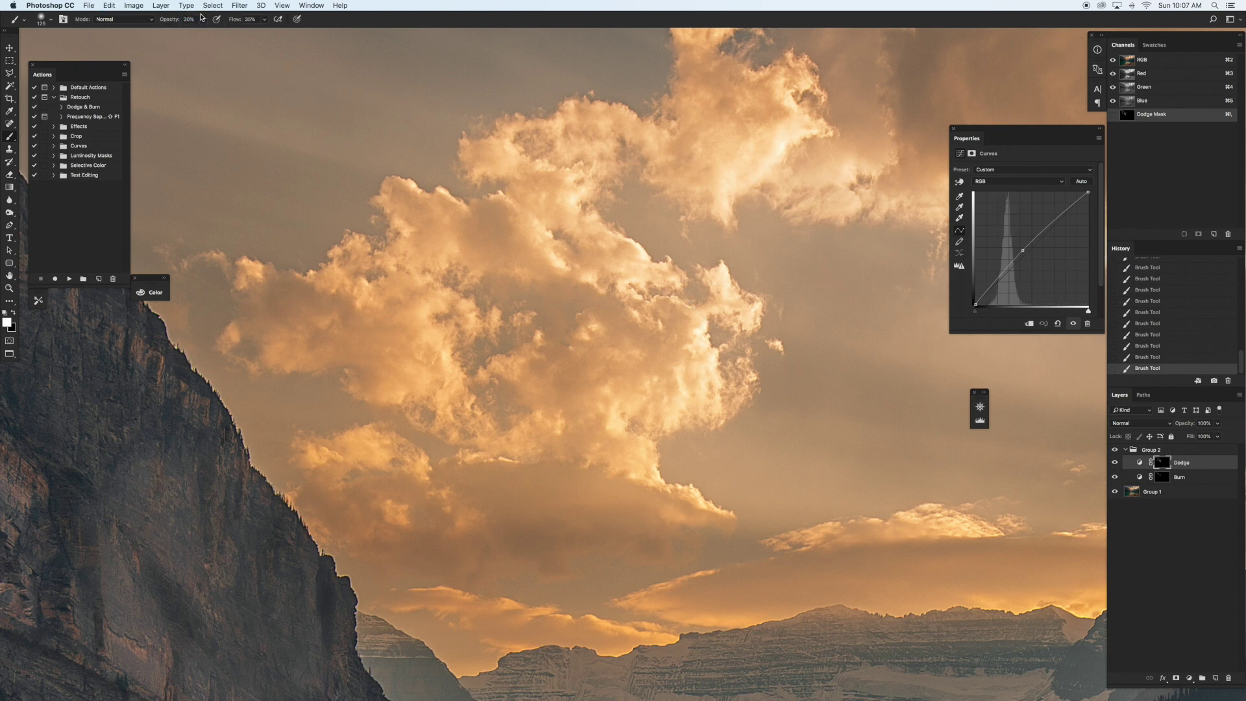
pyautogui.moveTo(171, 20); pyautogui.dragTo(167, 20)
pyautogui.press('[')
pyautogui.press('[')
pyautogui.press('[')
pyautogui.press(']')
pyautogui.press(']')
pyautogui.press('[')
pyautogui.press('[')
pyautogui.press('[')
# - Dodge the glowing lower rim of the large dark cloud in the middle of the sky
pyautogui.hscroll(10, 985, 503)
pyautogui.scroll(6, 985, 503)
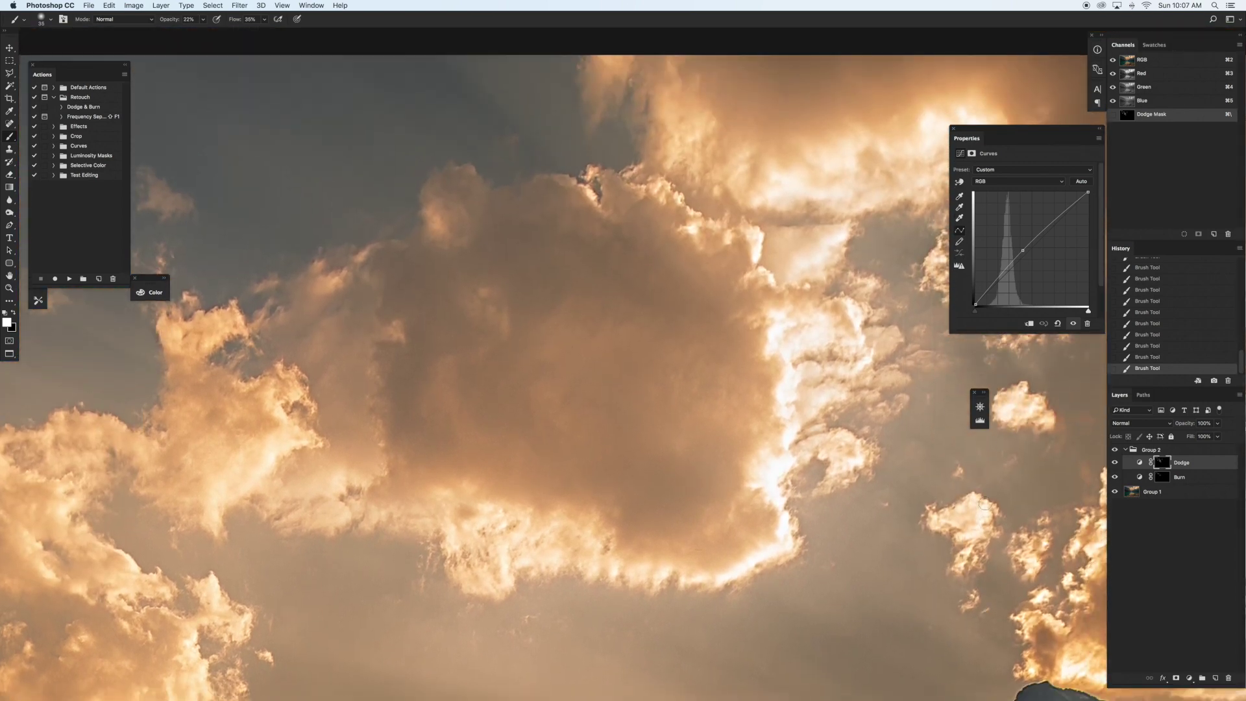
pyautogui.scroll(-2, 985, 503)
pyautogui.hscroll(2, 985, 503)
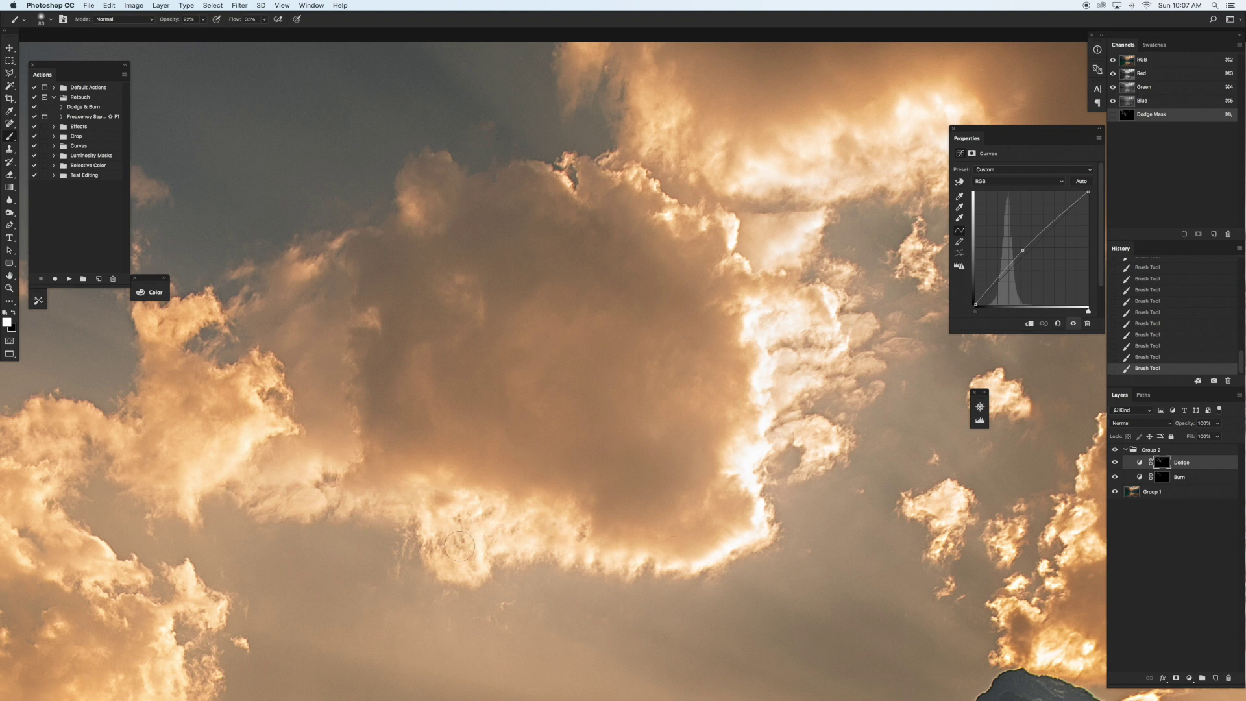
# - Dodge the bright cloud band above the large dark cloud, varying the brush size up to 125
pyautogui.hscroll(10, 705, 513)
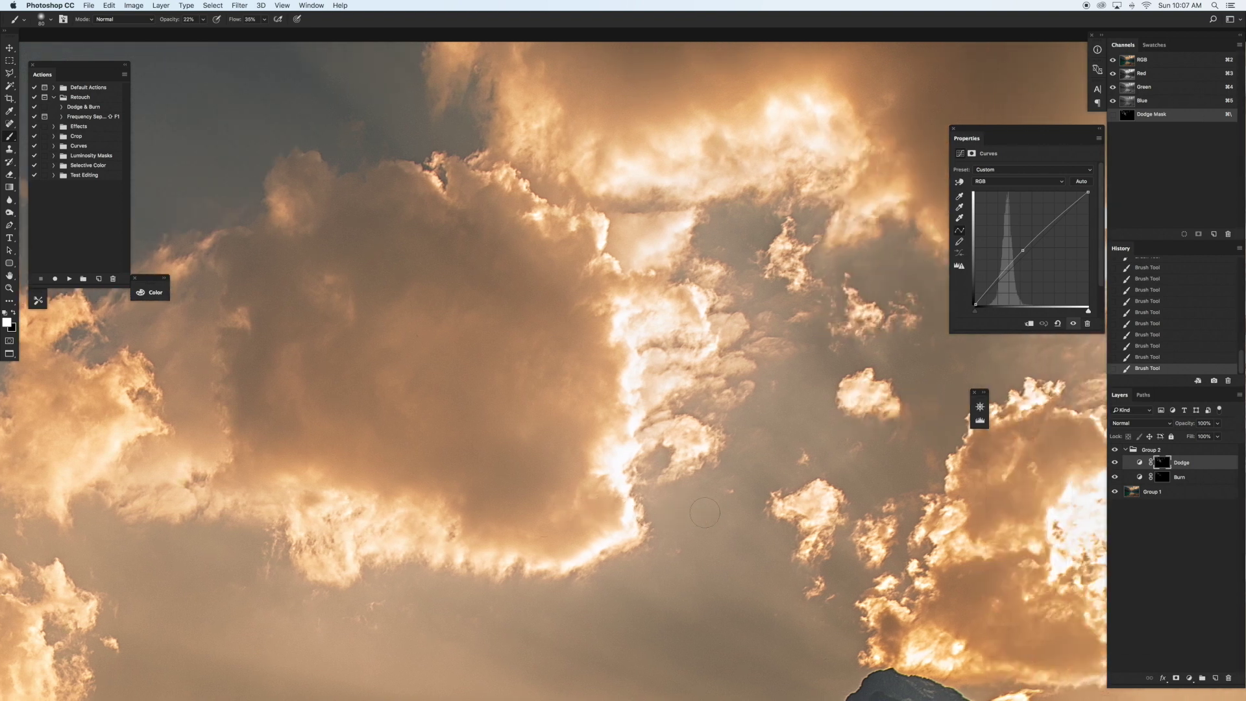
pyautogui.scroll(5, 705, 513)
pyautogui.press(']')
pyautogui.press(']')
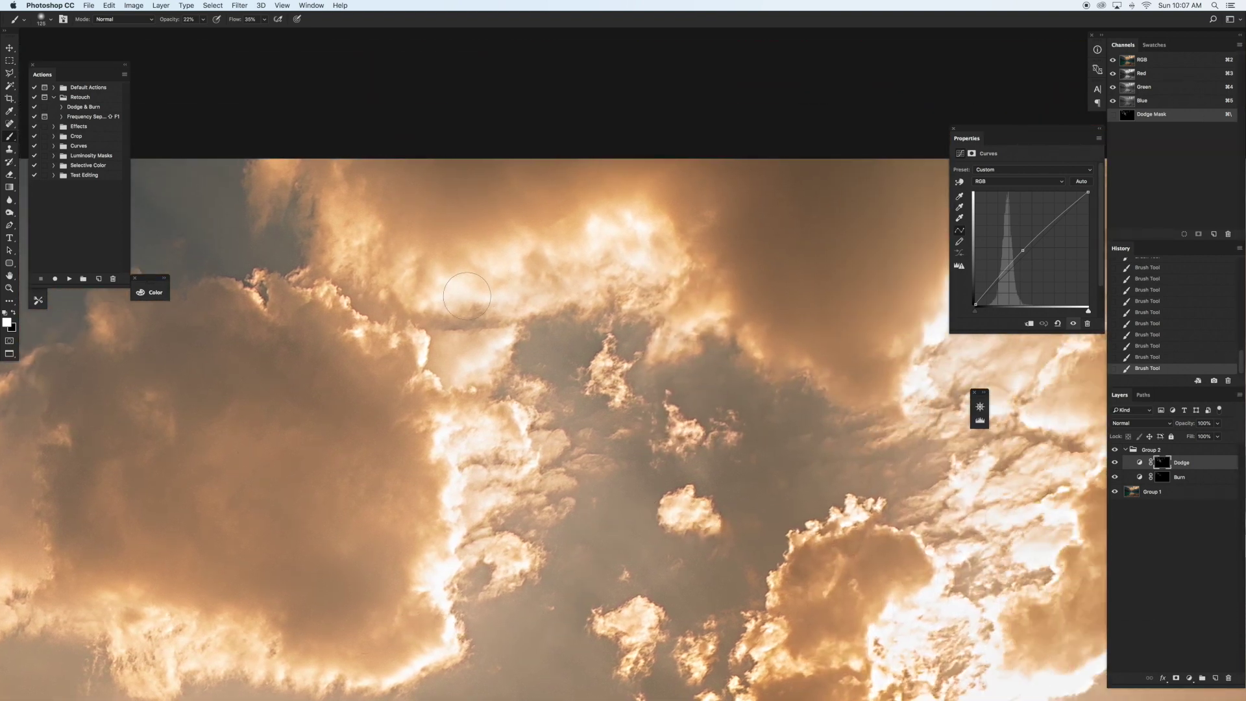
pyautogui.press('[')
pyautogui.press('[')
# - Dodge the bright diagonal cloud edge at the top of the sky toward the sun
pyautogui.hscroll(10, 909, 335)
pyautogui.scroll(-2, 908, 335)
pyautogui.press(']')
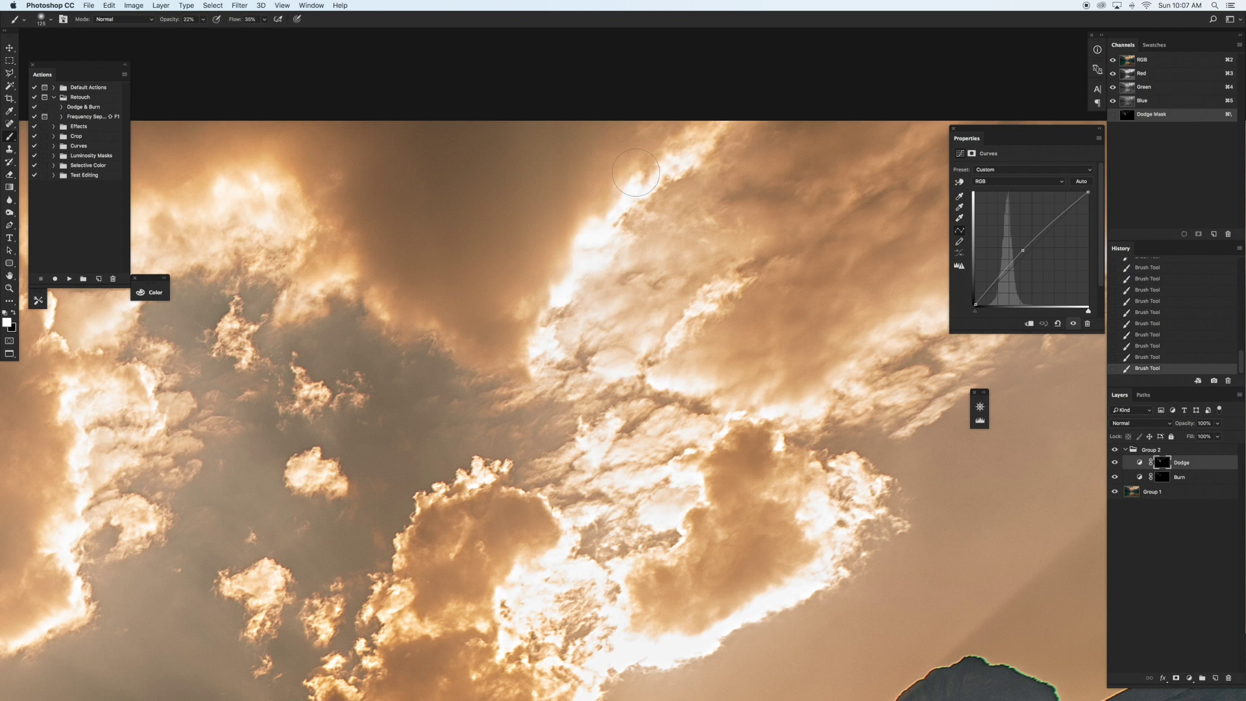
pyautogui.press(']')
# - Dodge the sunlit cloud details directly above the right-hand peaks with a smaller brush
pyautogui.scroll(-8, 685, 617)
pyautogui.press('[')
pyautogui.press('[')
pyautogui.press('[')
pyautogui.press('[')
pyautogui.press('[')
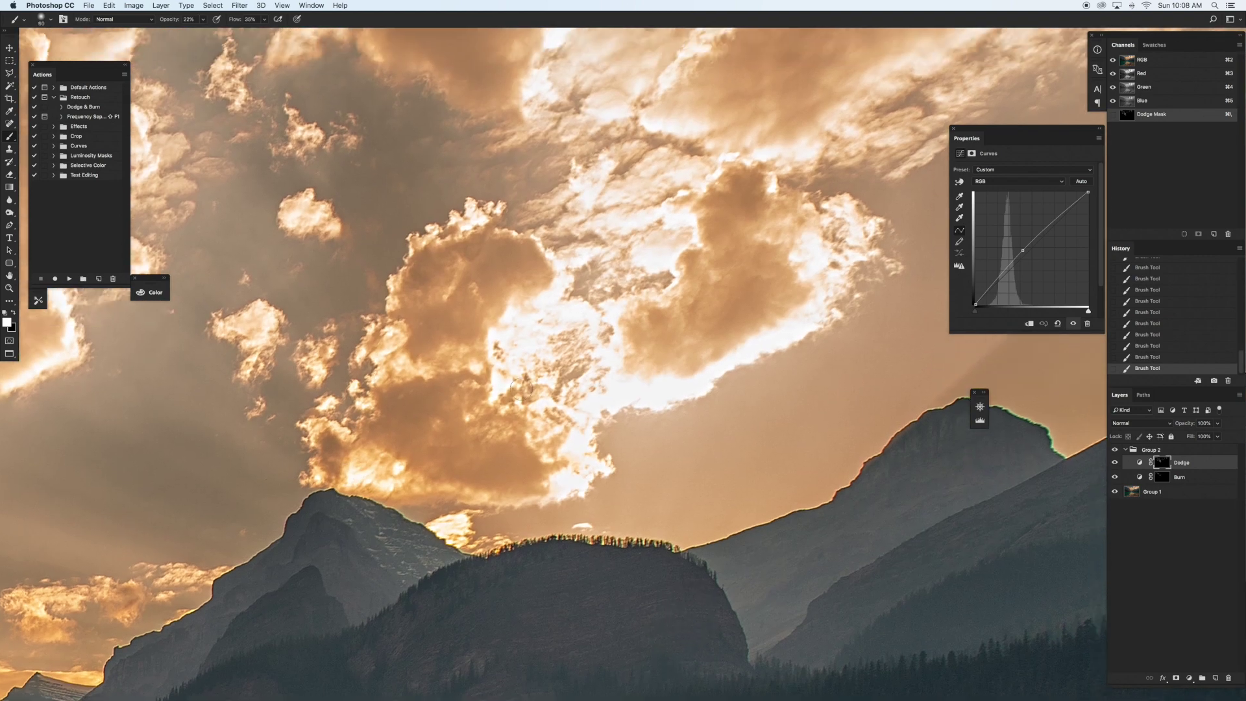
pyautogui.press(']')
pyautogui.press(']')
pyautogui.press(']')
# - Dodge finer highlights across the sky and distant mountains with the wider photo in view, adjusting the brush size
pyautogui.press('super+minus')
pyautogui.press('super+minus')
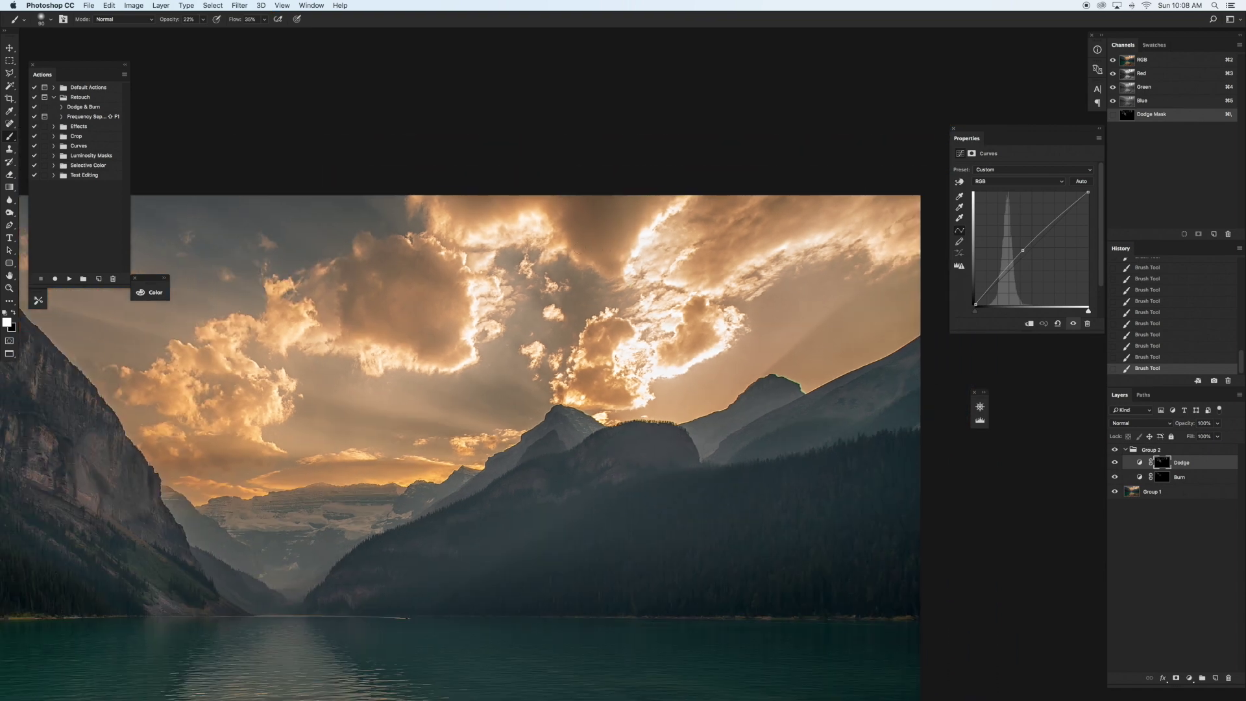
pyautogui.press(']')
pyautogui.press(']')
pyautogui.press('[')
pyautogui.press('[')
pyautogui.press('[')
pyautogui.press('[')
pyautogui.press('[')
# - Dodge the broad areas of light in the sky and below the clouds with a much larger brush
pyautogui.press(']')
pyautogui.press(']')
pyautogui.press(']')
pyautogui.press(']')
pyautogui.press(']')
pyautogui.press(']')
pyautogui.press(']')
pyautogui.press(']')
pyautogui.press(']')
pyautogui.press('super+minus')
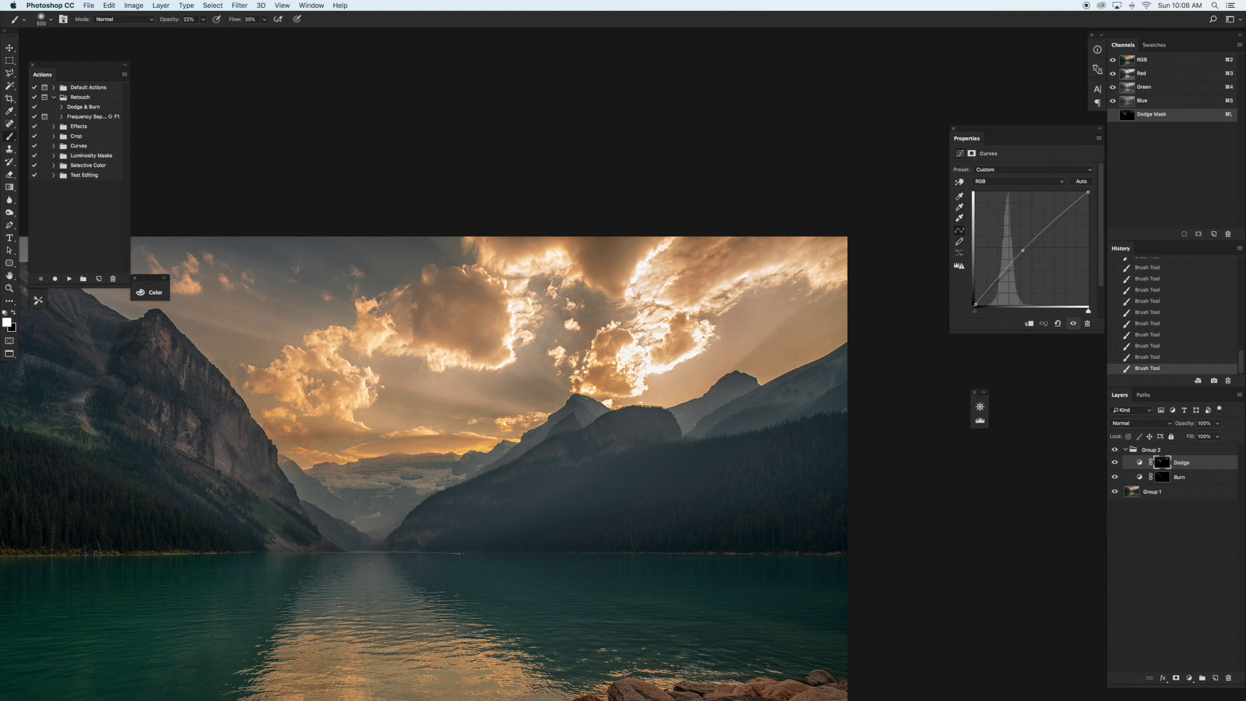
pyautogui.hscroll(-5, 267, 302)
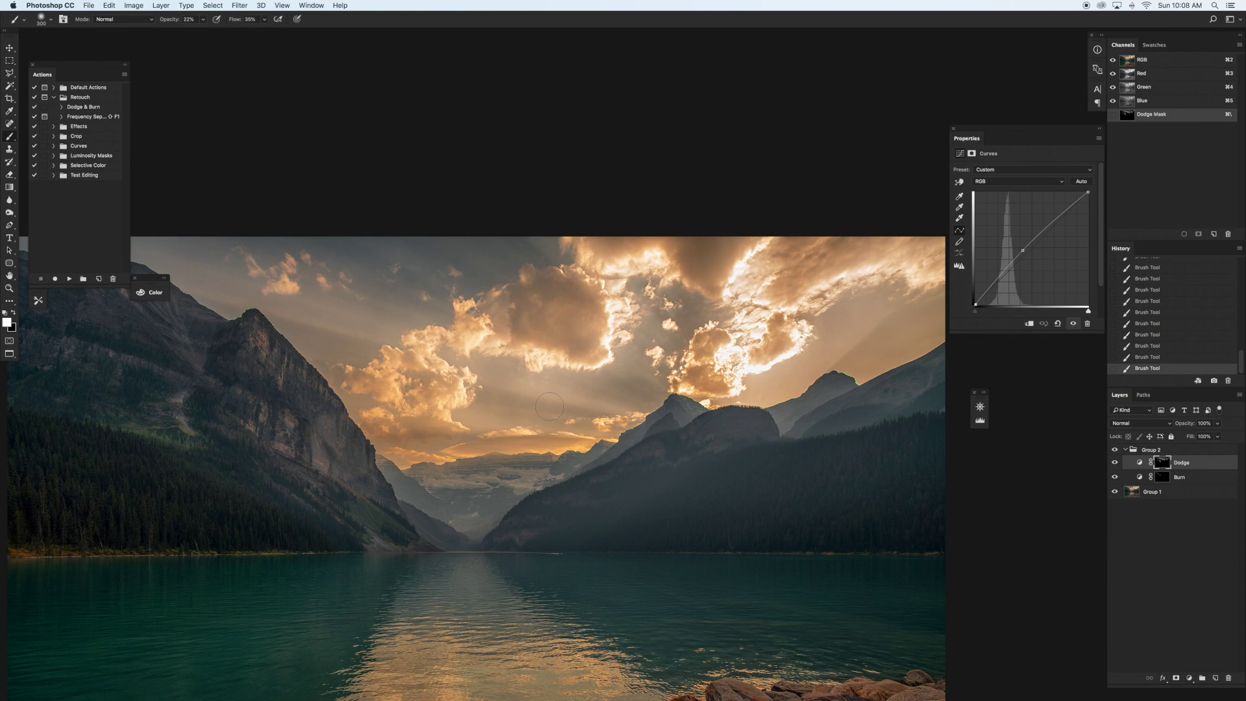
# - Dodge the highlights of the foreground boulders with a small brush at increased opacity, with the whole photo in view
pyautogui.moveTo(549, 407); pyautogui.dragTo(588, 180)
pyautogui.scroll(2, 550, 407)
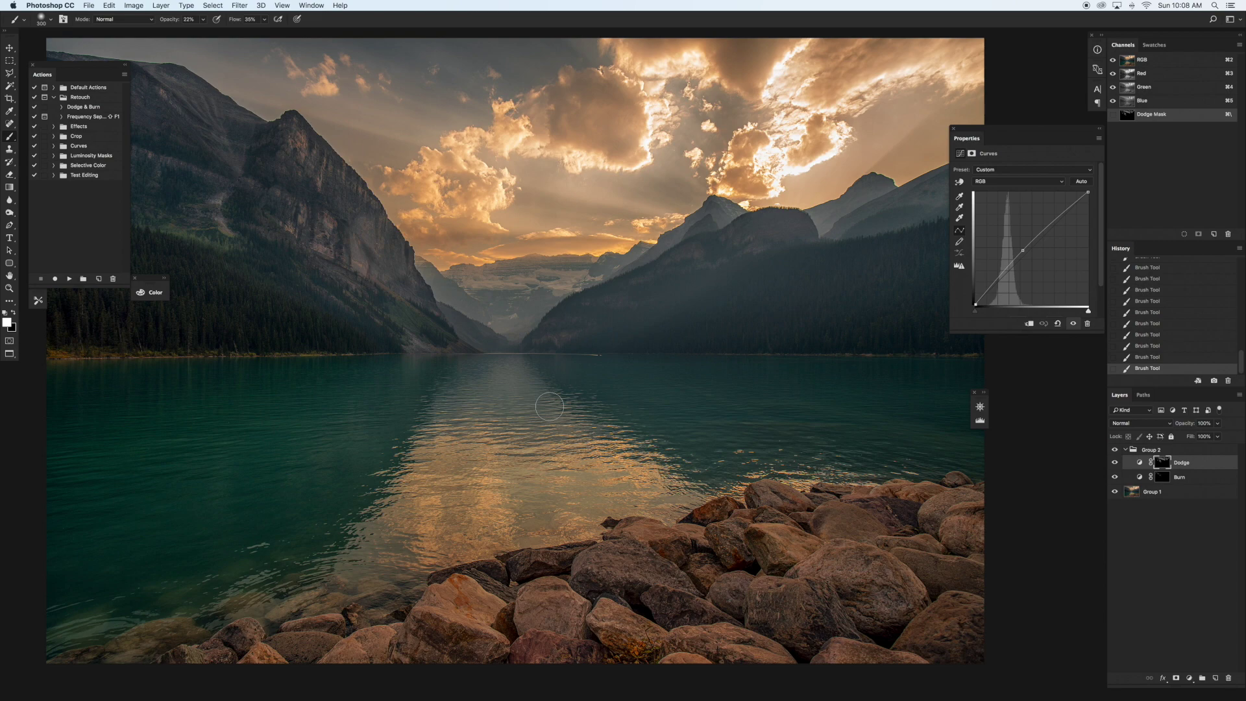
pyautogui.scroll(5, 576, 124)
pyautogui.scroll(-5, 576, 121)
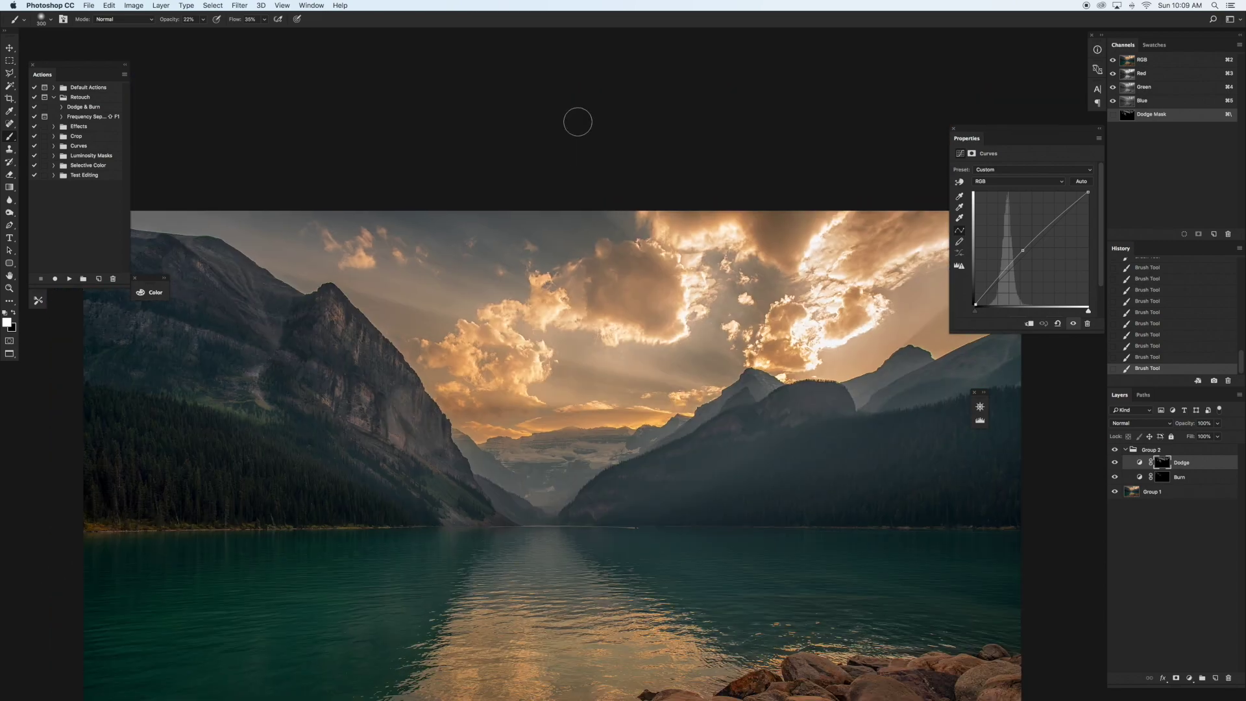
pyautogui.scroll(1, 576, 121)
pyautogui.press('[')
pyautogui.press('[')
pyautogui.press('[')
pyautogui.press('[')
pyautogui.press('[')
pyautogui.press('[')
pyautogui.press('[')
pyautogui.press('[')
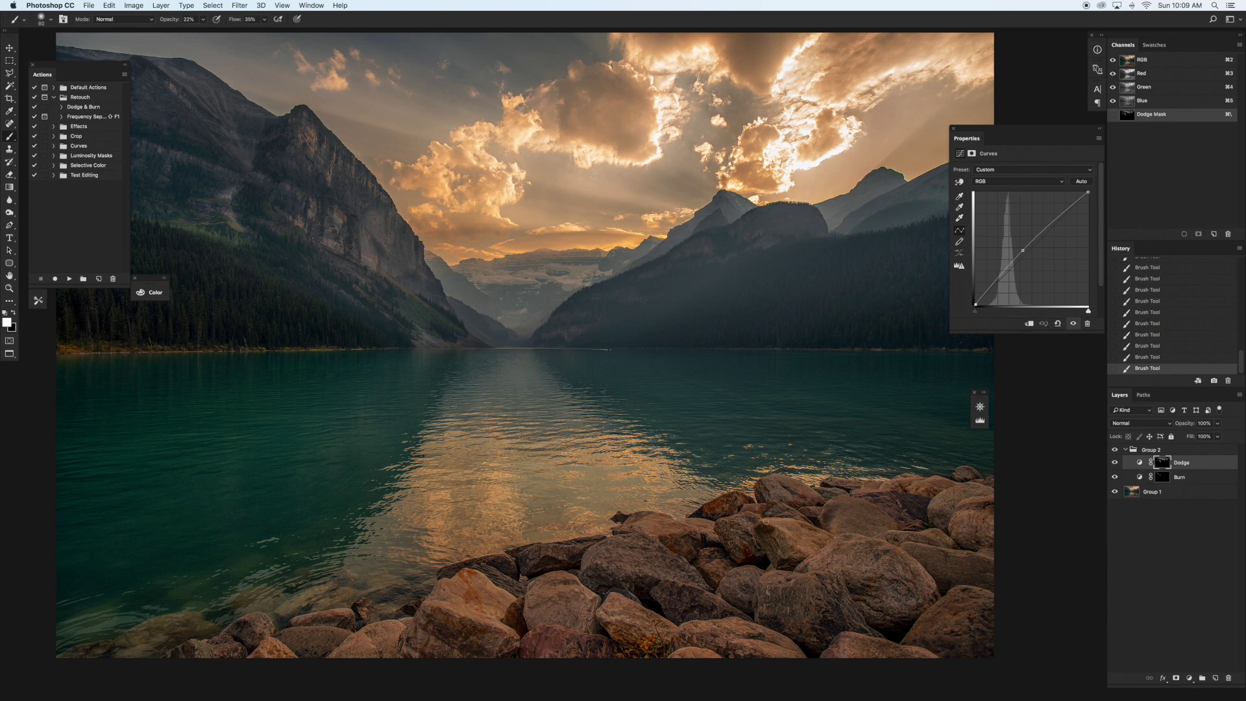
pyautogui.moveTo(163, 18); pyautogui.dragTo(171, 19)
pyautogui.press(']')
pyautogui.press(']')
pyautogui.press(']')
pyautogui.press('[')
pyautogui.press('[')
pyautogui.press('[')
pyautogui.press(']')
pyautogui.press(']')
pyautogui.press('[')
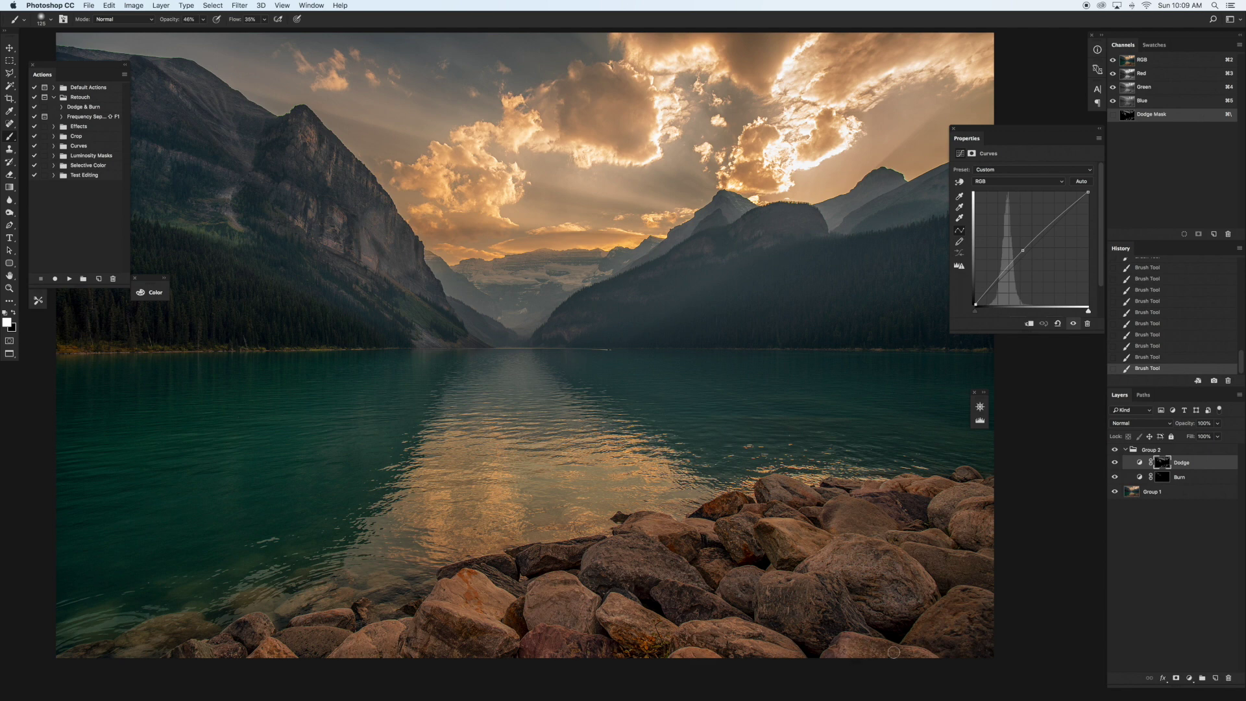
# - Enlarge the brush to 500 and burn the darker areas around the rocky lakeshore on the Burn mask
pyautogui.press(']')
pyautogui.press(']')
pyautogui.press(']')
pyautogui.press(']')
pyautogui.press(']')
pyautogui.press(']')
pyautogui.press(']')
pyautogui.press(']')
pyautogui.press(']')
pyautogui.press(']')
pyautogui.press(']')
pyautogui.click(1162, 477)
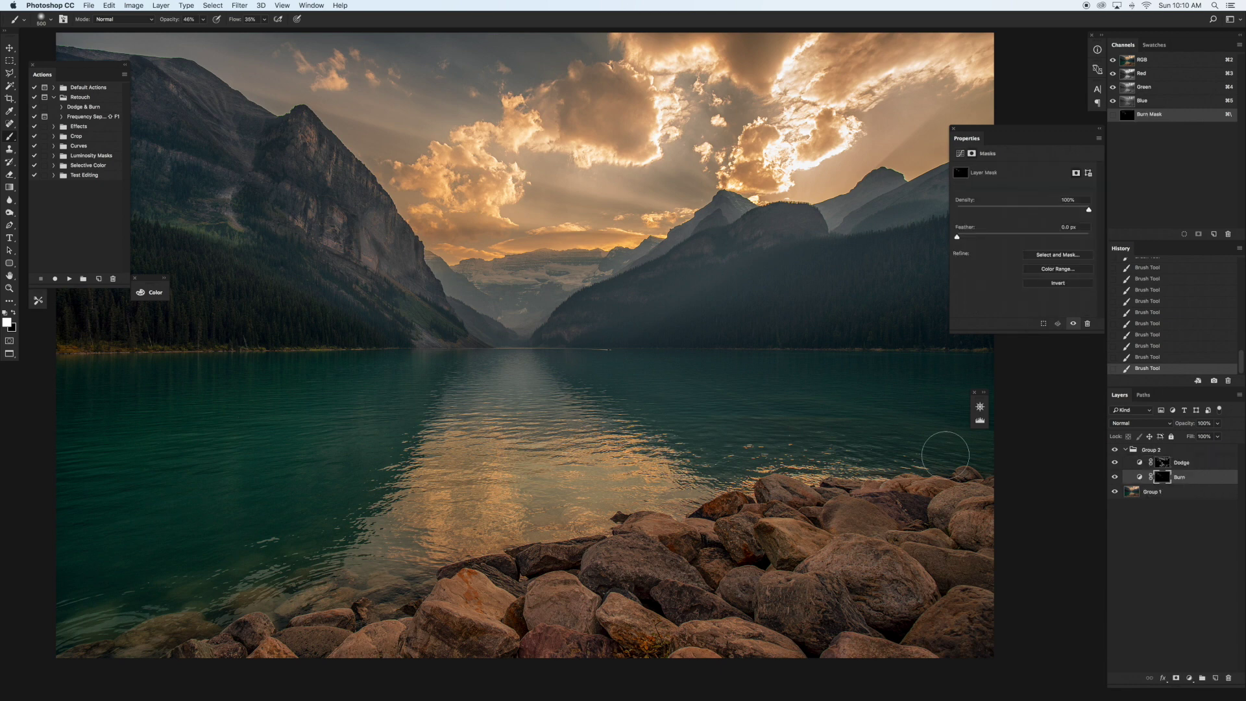
pyautogui.press('[')
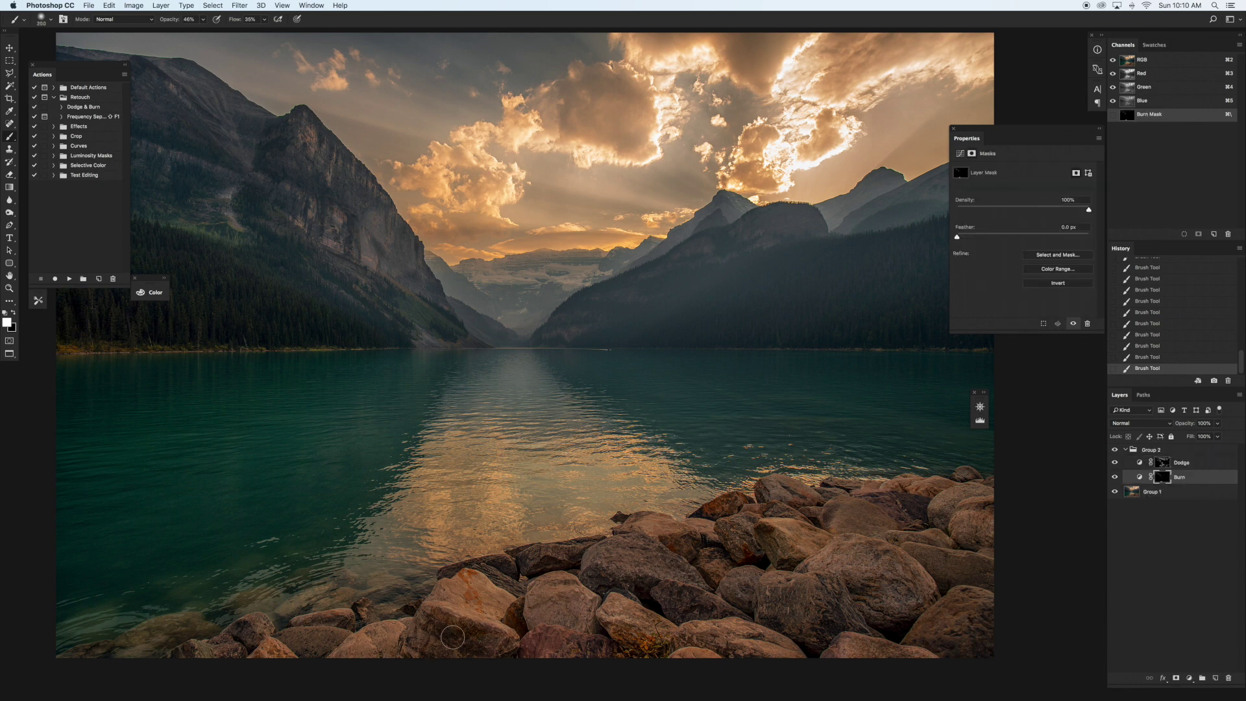
# - Burn the shadowed sides and gaps of the foreground boulders, varying the brush size between 150 and 250
pyautogui.press('[')
pyautogui.press('[')
pyautogui.press('[')
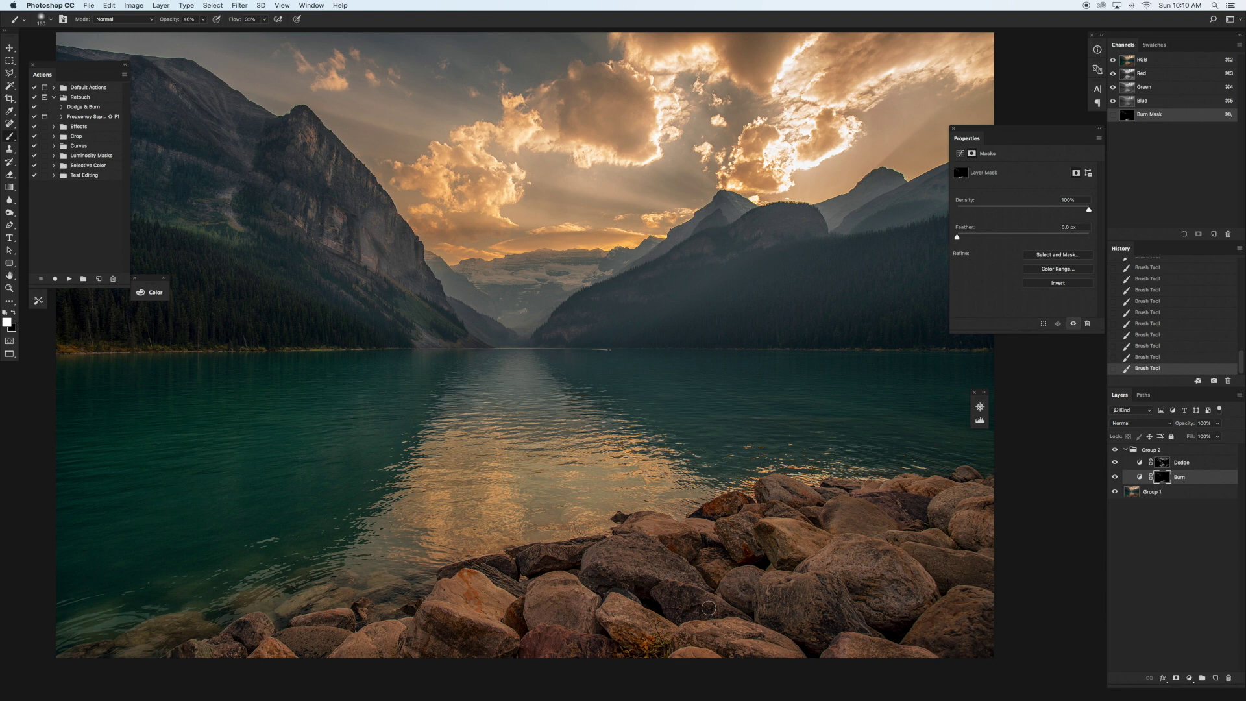
pyautogui.press(']')
pyautogui.press(']')
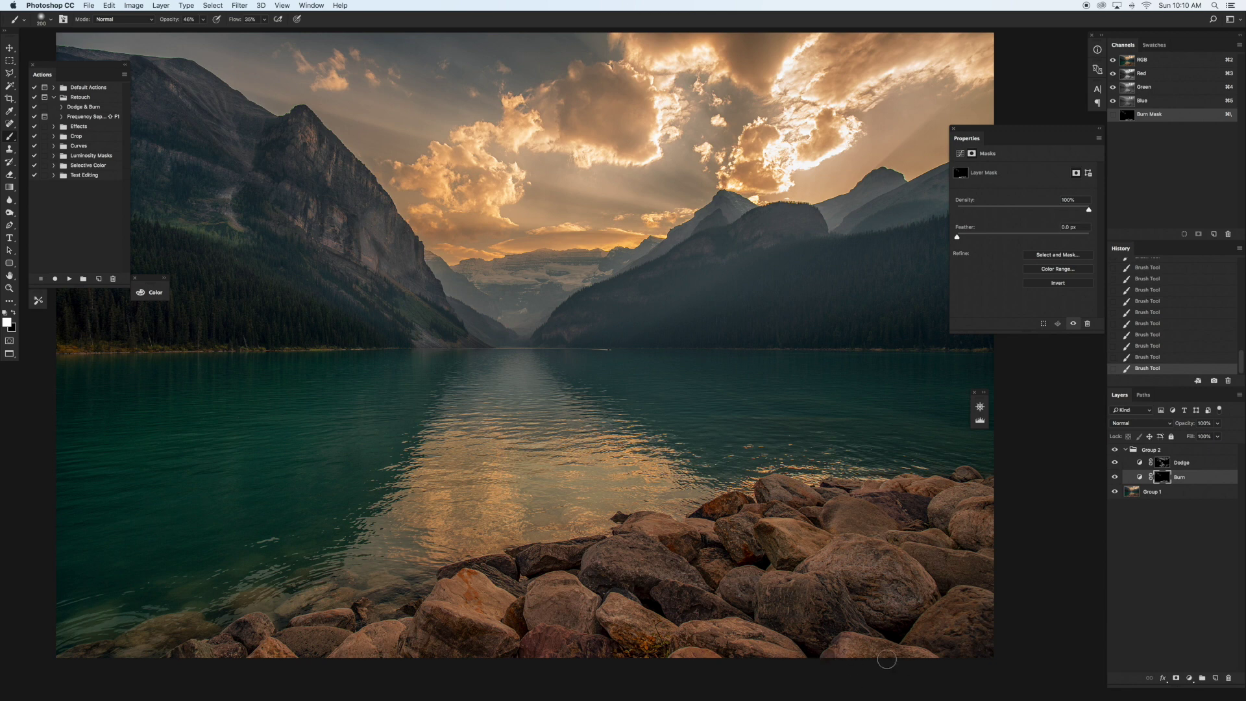
pyautogui.press(']')
pyautogui.press(']')
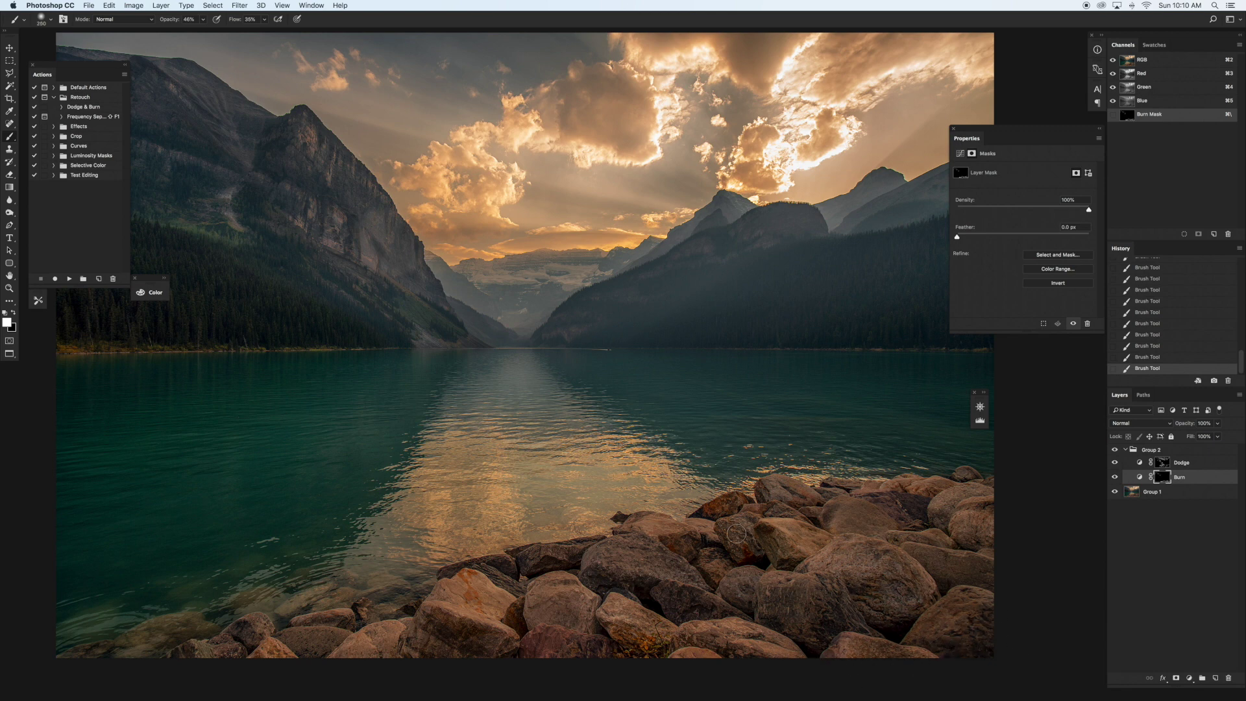
pyautogui.press('[')
pyautogui.press('[')
pyautogui.press('[')
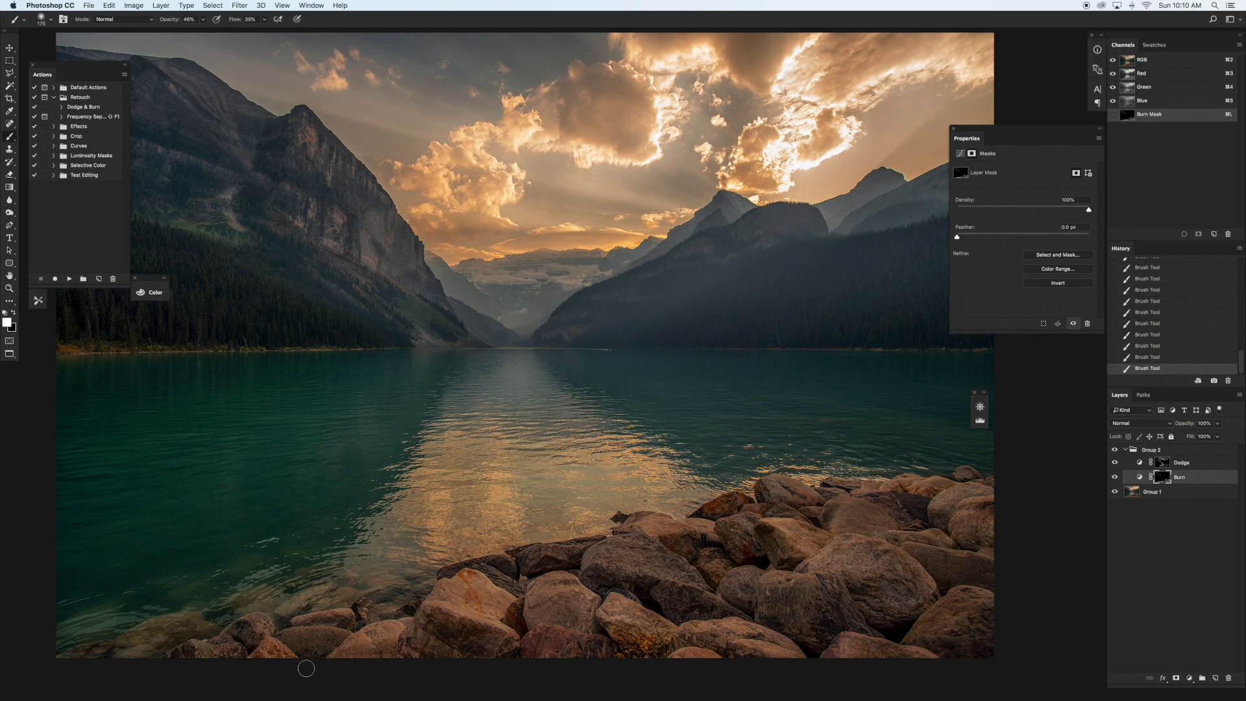
# - Burn remaining dark areas along the rocky shore on the Burn mask, varying the brush size up to 500
pyautogui.press(']')
pyautogui.press(']')
pyautogui.press(']')
pyautogui.press('[')
pyautogui.press('[')
pyautogui.press('[')
pyautogui.press('[')
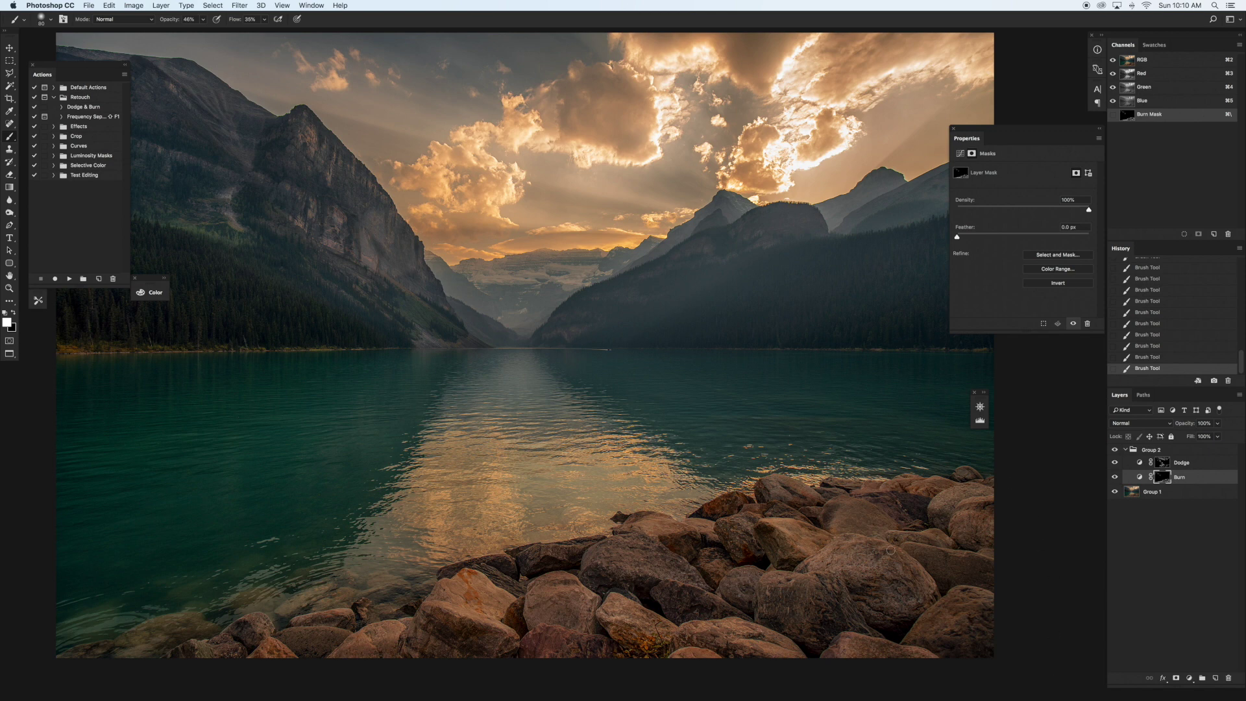
pyautogui.press(']')
pyautogui.press(']')
pyautogui.press(']')
pyautogui.press(']')
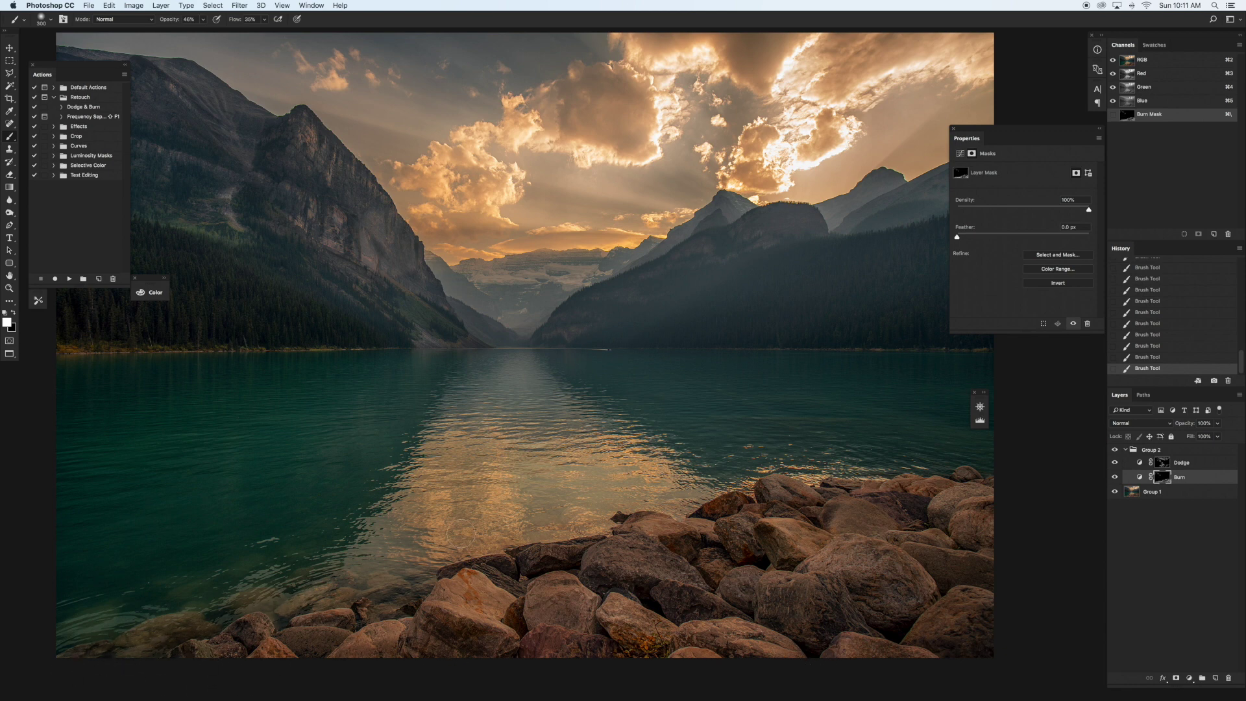
# - Enlarge the brush to 1200 and burn the broad dark areas of the photo on the Burn mask
pyautogui.press(']')
pyautogui.press(']')
pyautogui.press(']')
pyautogui.press(']')
pyautogui.press(']')
pyautogui.press(']')
pyautogui.press(']')
pyautogui.press(']')
pyautogui.press(']')
# - Compare the photo with and without the dodge and burn by toggling the visibility of Group 2
pyautogui.click(1113, 449)
pyautogui.click(1113, 449)
pyautogui.click(1114, 449)
pyautogui.click(1113, 450)
pyautogui.click(1114, 450)
pyautogui.click(1113, 451)
pyautogui.click(1114, 450)
pyautogui.click(1114, 450)
pyautogui.click(1114, 450)
pyautogui.click(1114, 450)
pyautogui.click(1113, 451)
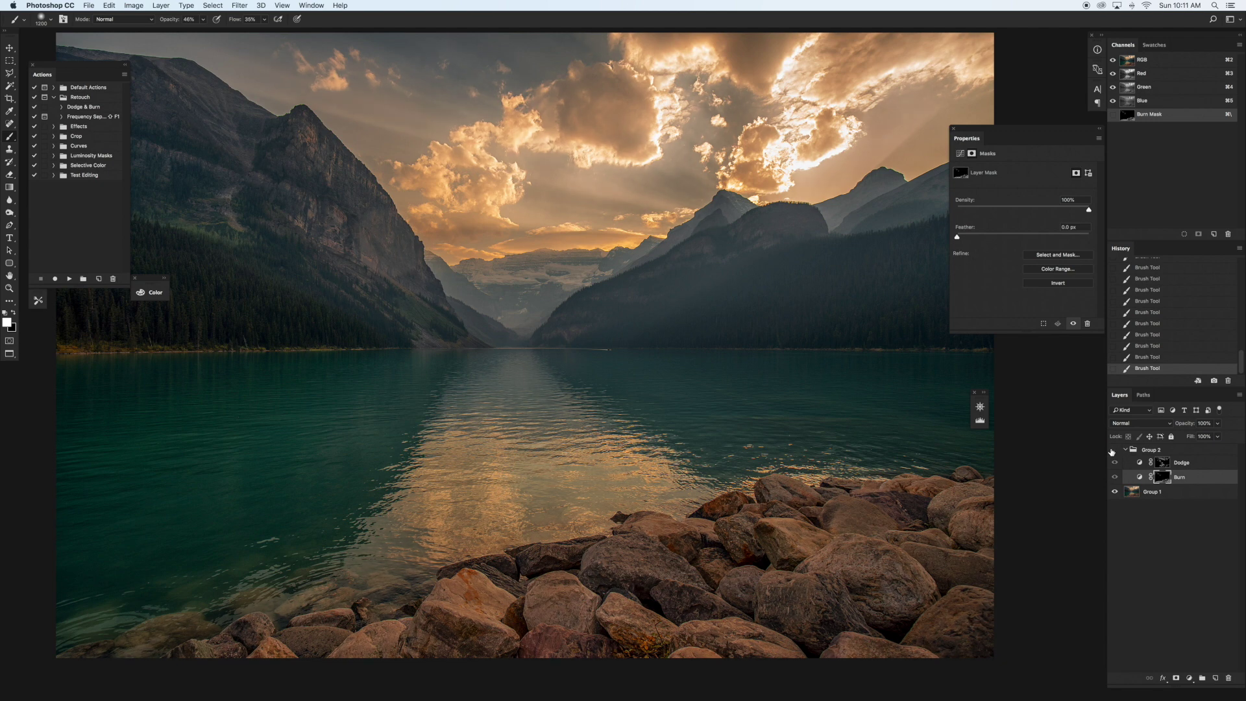
pyautogui.click(1113, 450)
pyautogui.click(1114, 450)
pyautogui.click(1114, 450)
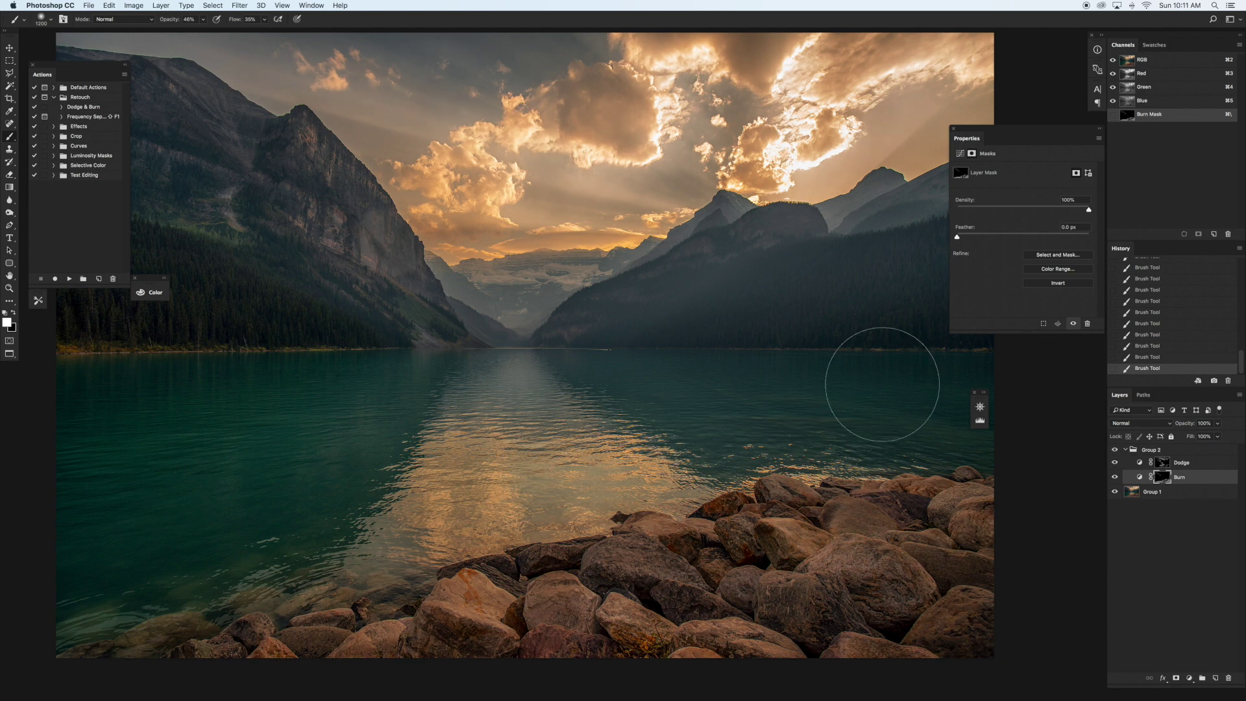
# - Set the brush opacity to 18% and burn broad areas of the photo, varying the large brush up to 1400
pyautogui.moveTo(175, 22); pyautogui.dragTo(167, 24)
pyautogui.press('super+minus')
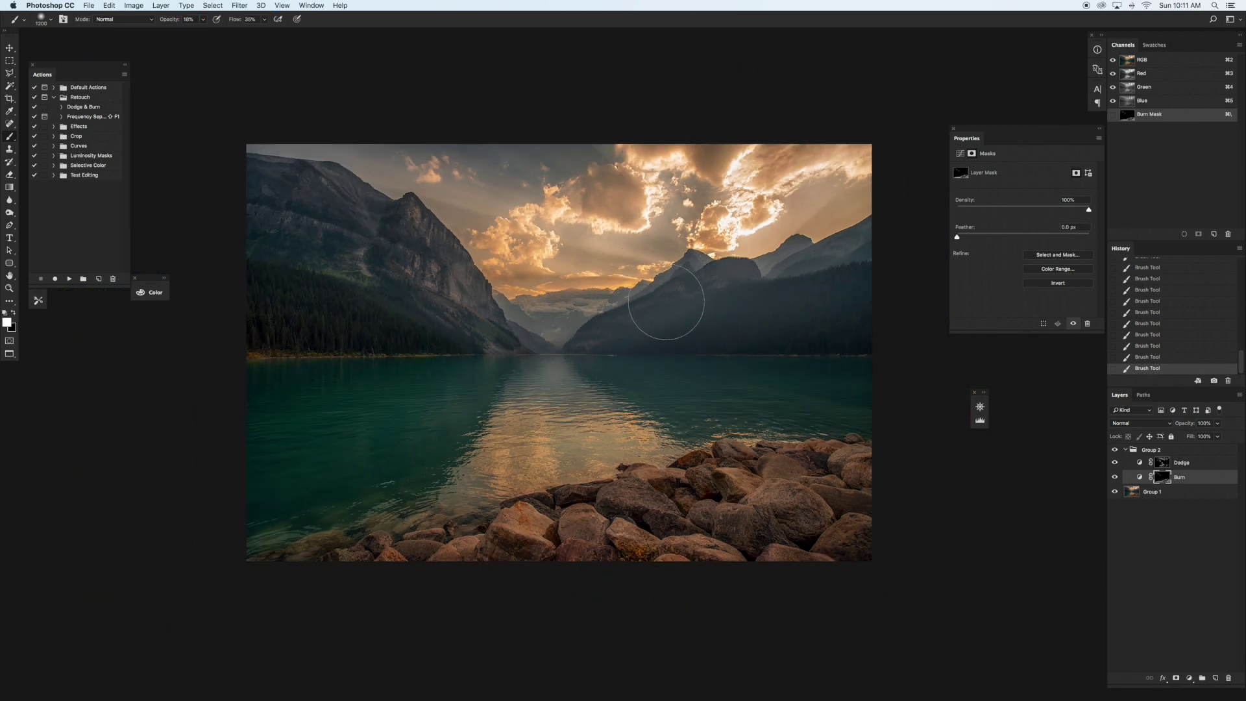
pyautogui.press('[')
pyautogui.press('[')
pyautogui.press('[')
pyautogui.press('[')
pyautogui.press('[')
pyautogui.press('[')
pyautogui.press('[')
pyautogui.press('[')
pyautogui.press('[')
pyautogui.press('[')
pyautogui.press(']')
pyautogui.press(']')
pyautogui.press(']')
pyautogui.press(']')
pyautogui.press(']')
pyautogui.press(']')
pyautogui.press(']')
pyautogui.press(']')
pyautogui.press(']')
pyautogui.press('[')
pyautogui.press('[')
pyautogui.press('[')
pyautogui.press(']')
pyautogui.press(']')
pyautogui.press(']')
pyautogui.press(']')
pyautogui.press(']')
pyautogui.press(']')
pyautogui.press(']')
pyautogui.press(']')
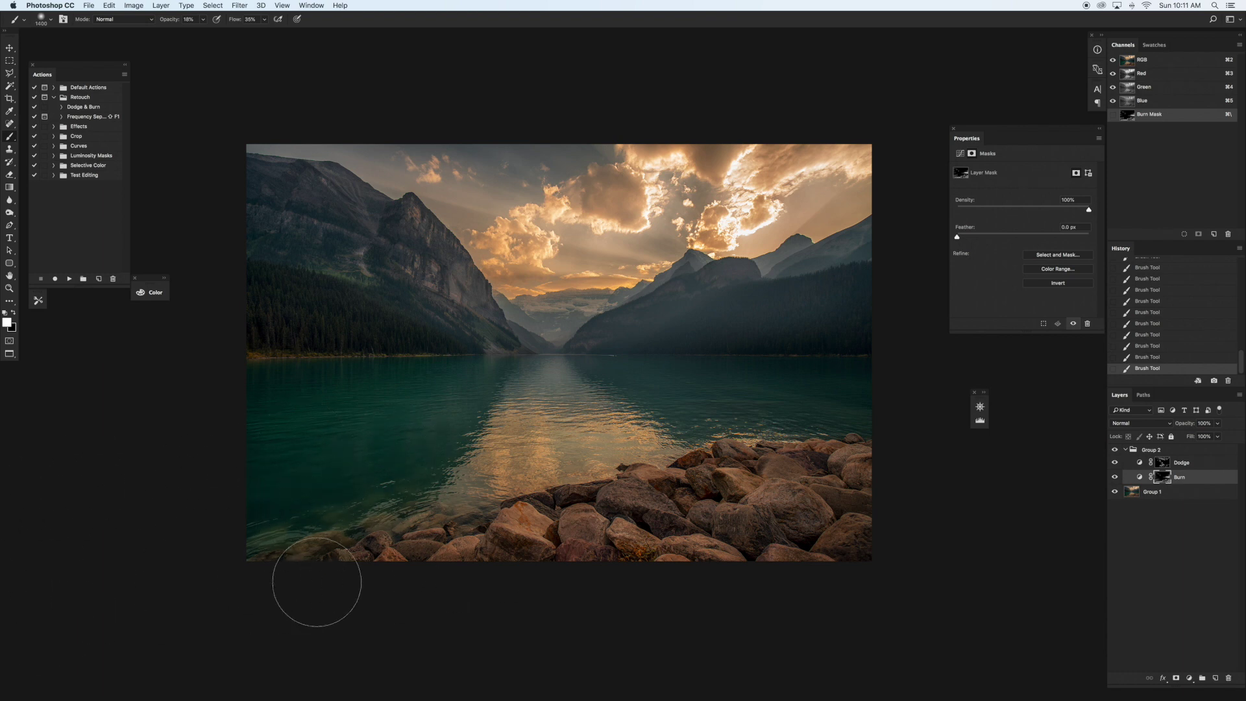
# - Reduce the brush to about 300 and refine the burn around the central mountain peaks
pyautogui.press('[')
pyautogui.press('[')
pyautogui.press('[')
pyautogui.press('[')
pyautogui.press('[')
pyautogui.press('[')
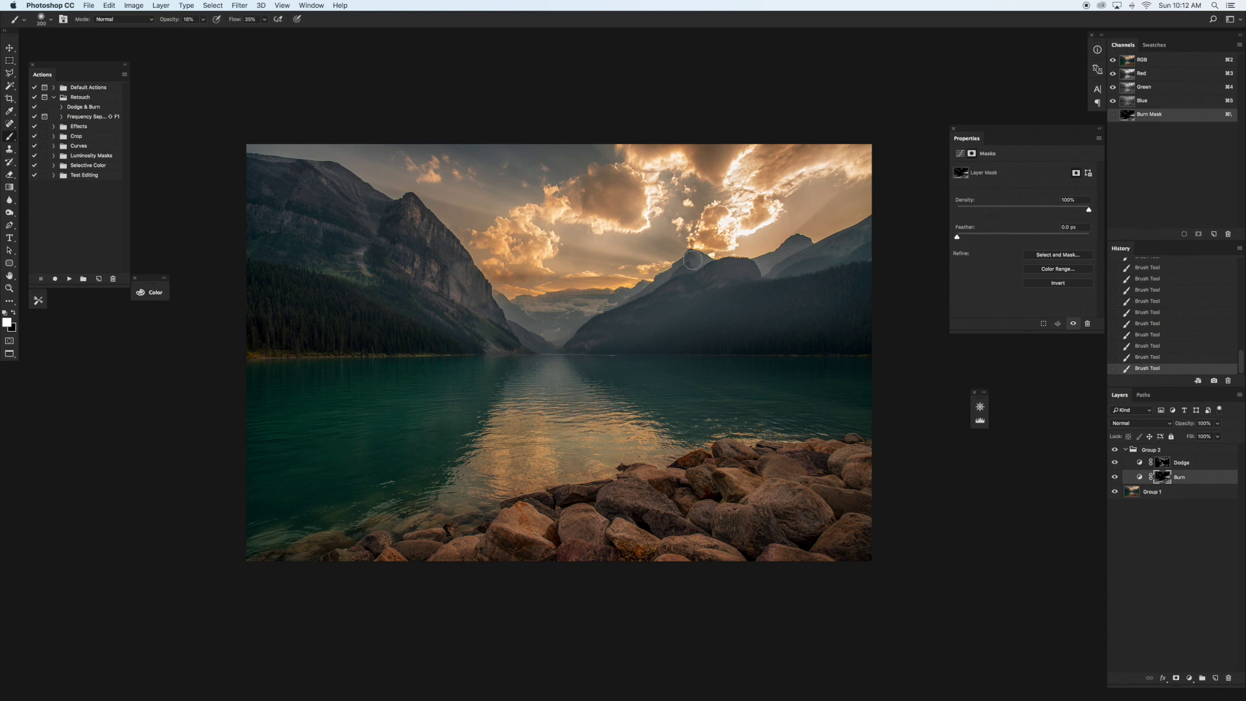
pyautogui.press(']')
pyautogui.press(']')
pyautogui.press(']')
# - Check the finished burn by switching Group 2 off and on repeatedly
pyautogui.click(1116, 449)
pyautogui.click(1116, 449)
pyautogui.click(1116, 449)
pyautogui.click(1116, 449)
pyautogui.click(1116, 449)
pyautogui.click(1116, 449)
pyautogui.click(1116, 449)
pyautogui.click(1116, 449)
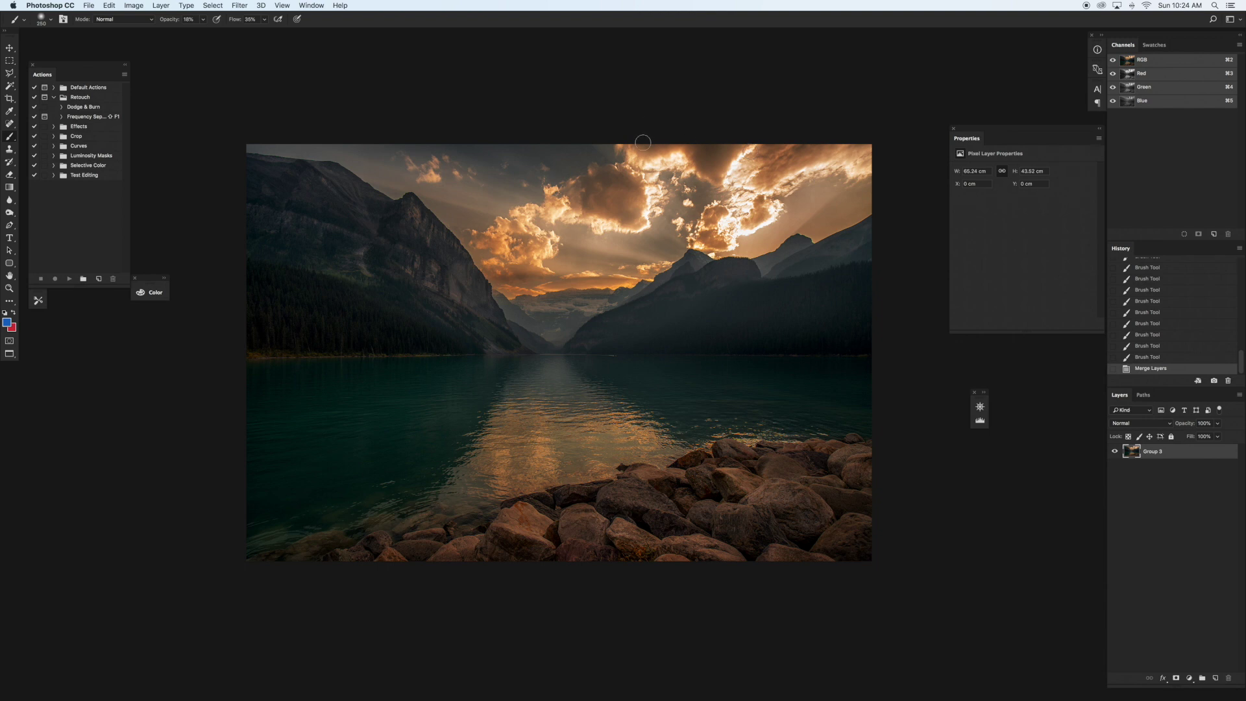
# - Add two Curves adjustment layers above the merged Group 3 layer
pyautogui.click(1191, 678)
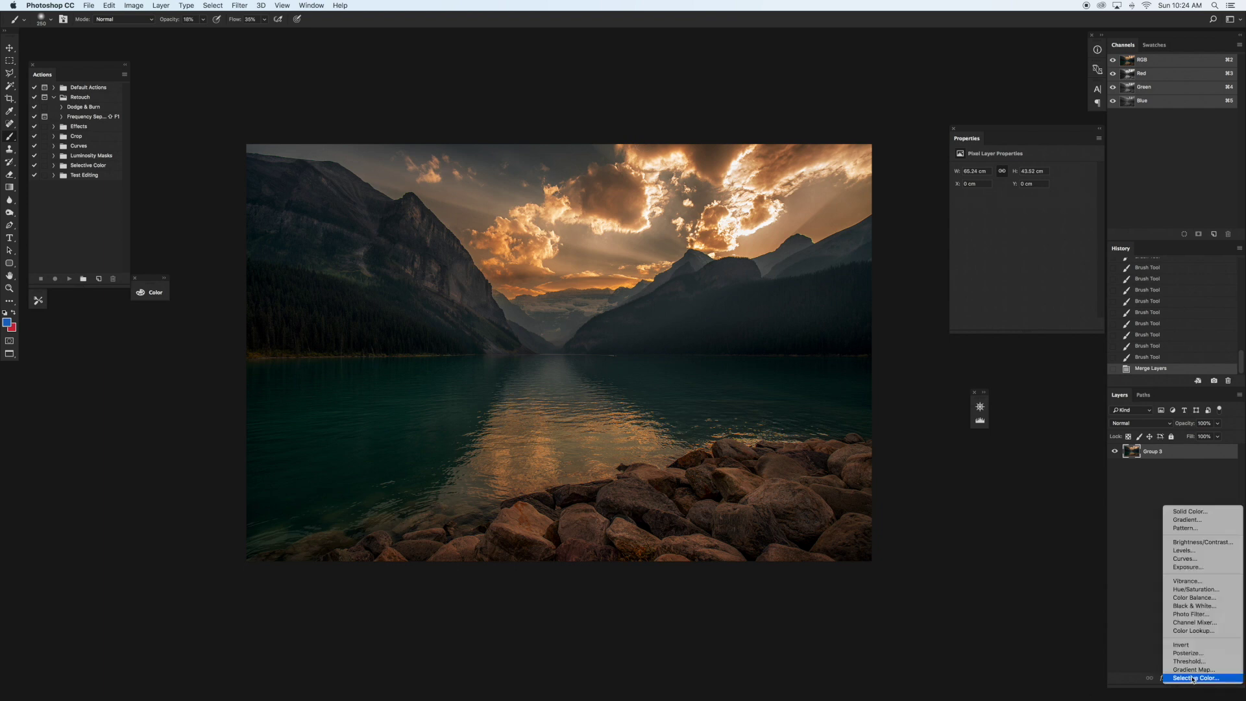
pyautogui.click(1146, 569)
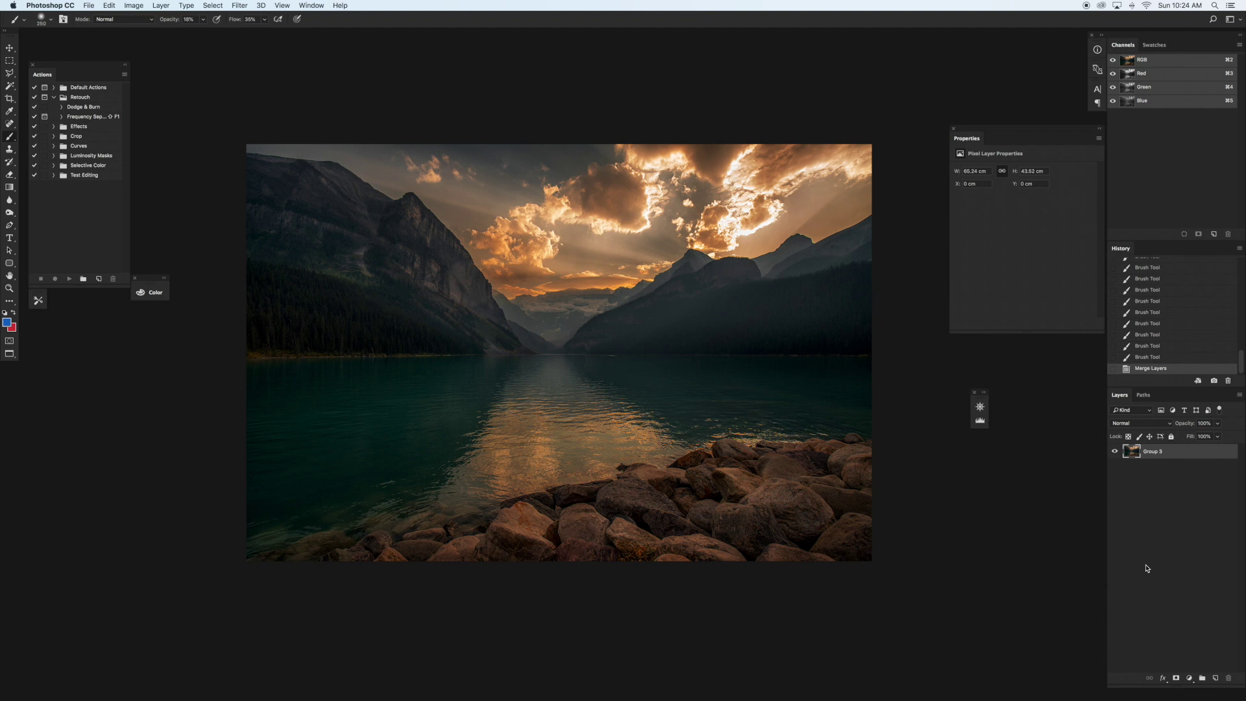
pyautogui.click(1191, 678)
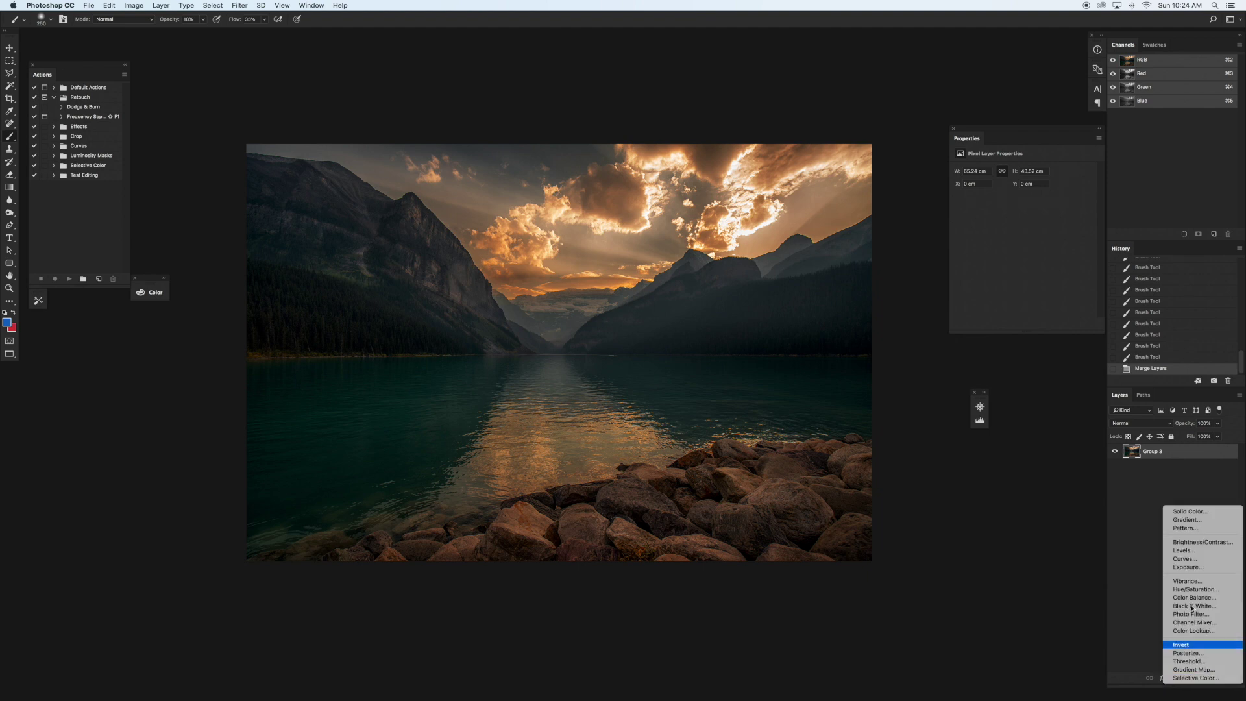
pyautogui.click(1184, 560)
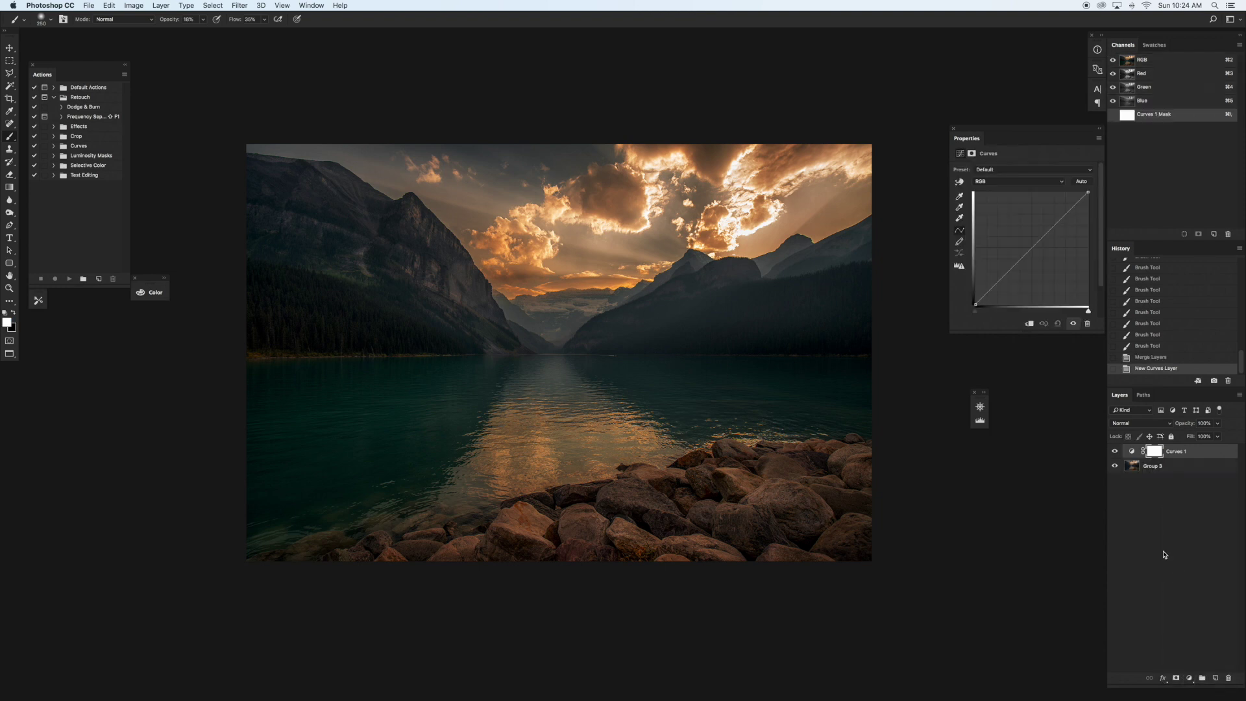
pyautogui.click(1199, 679)
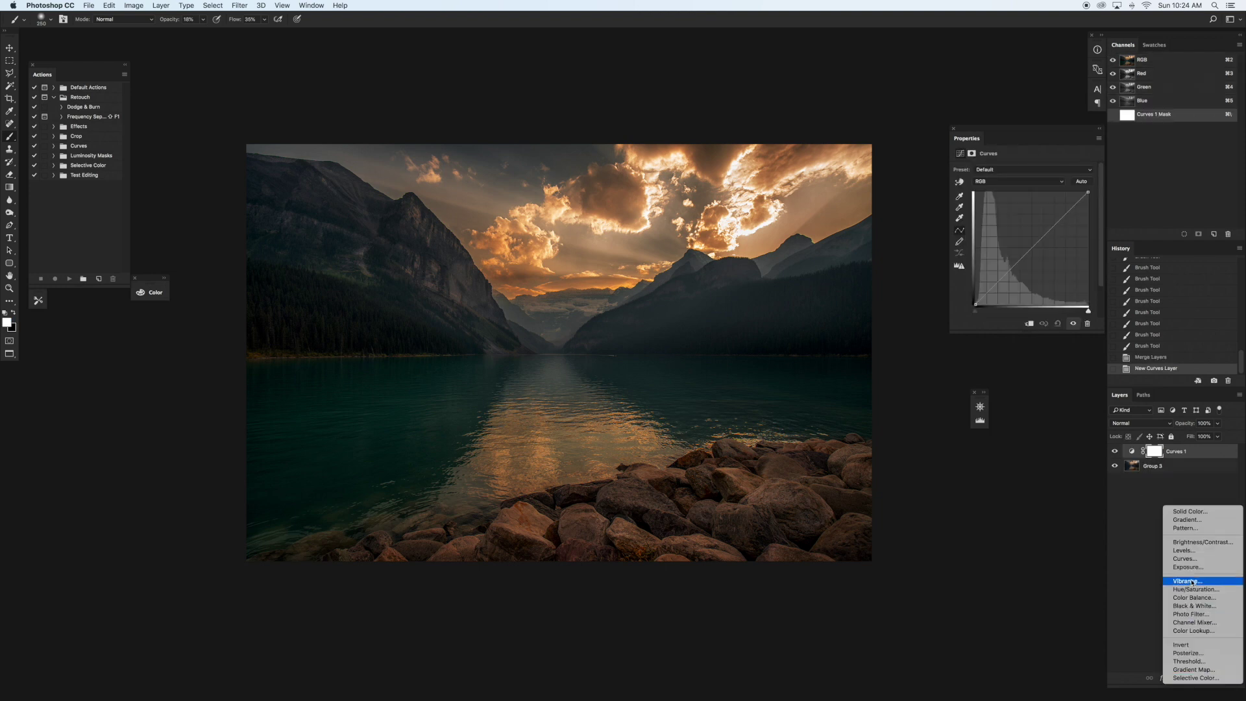
pyautogui.click(1185, 560)
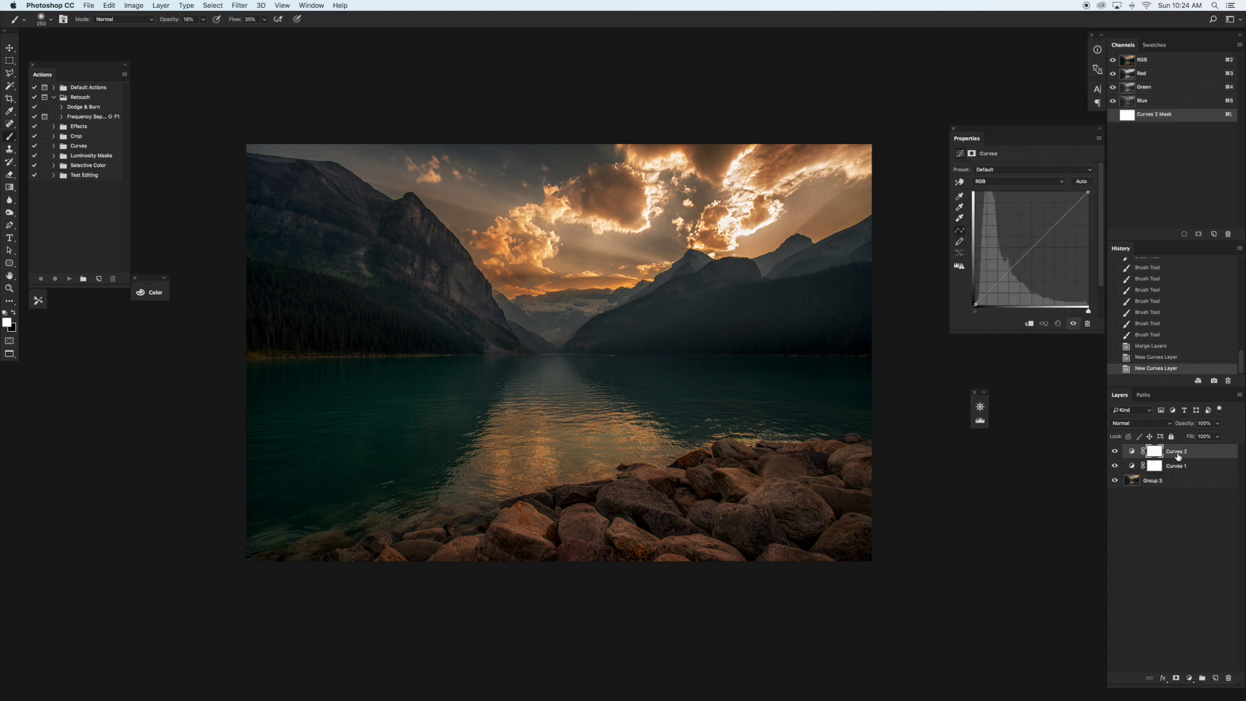
# - Rename the upper curves layer Dodge and the lower one Burn
pyautogui.doubleClick(1176, 452)
pyautogui.write('Dodge')
pyautogui.press('Return')
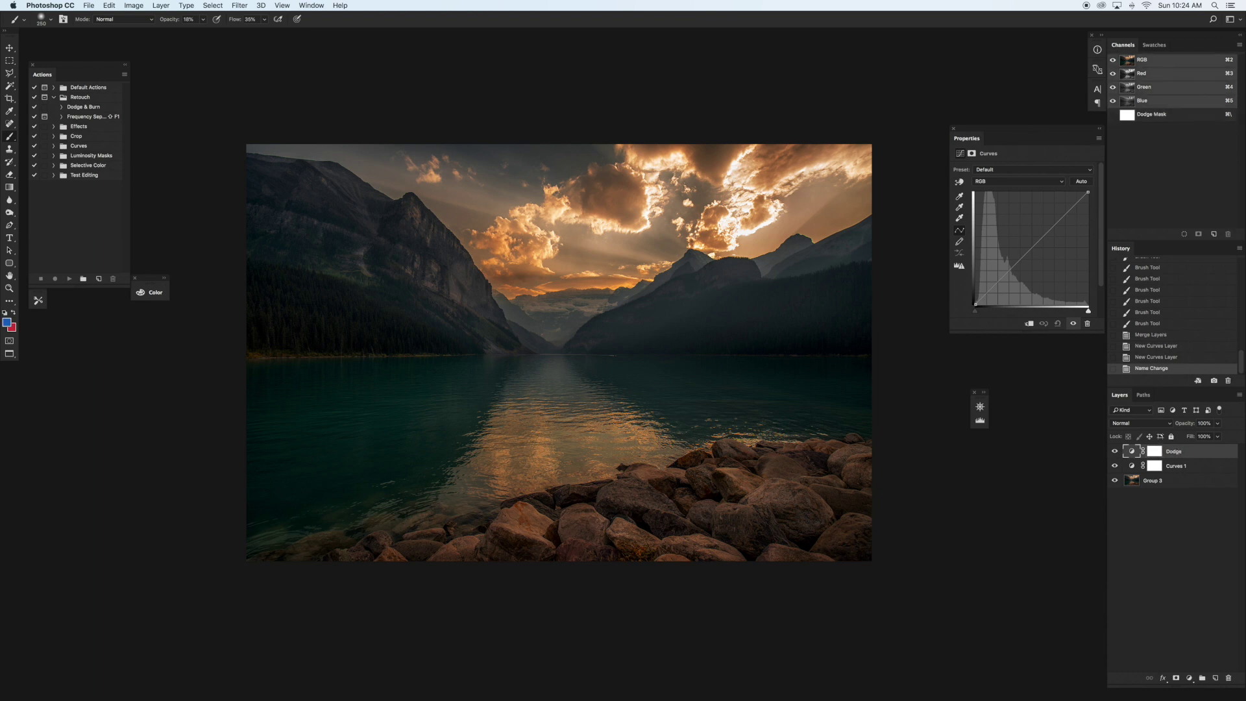
pyautogui.doubleClick(1183, 466)
pyautogui.write('D')
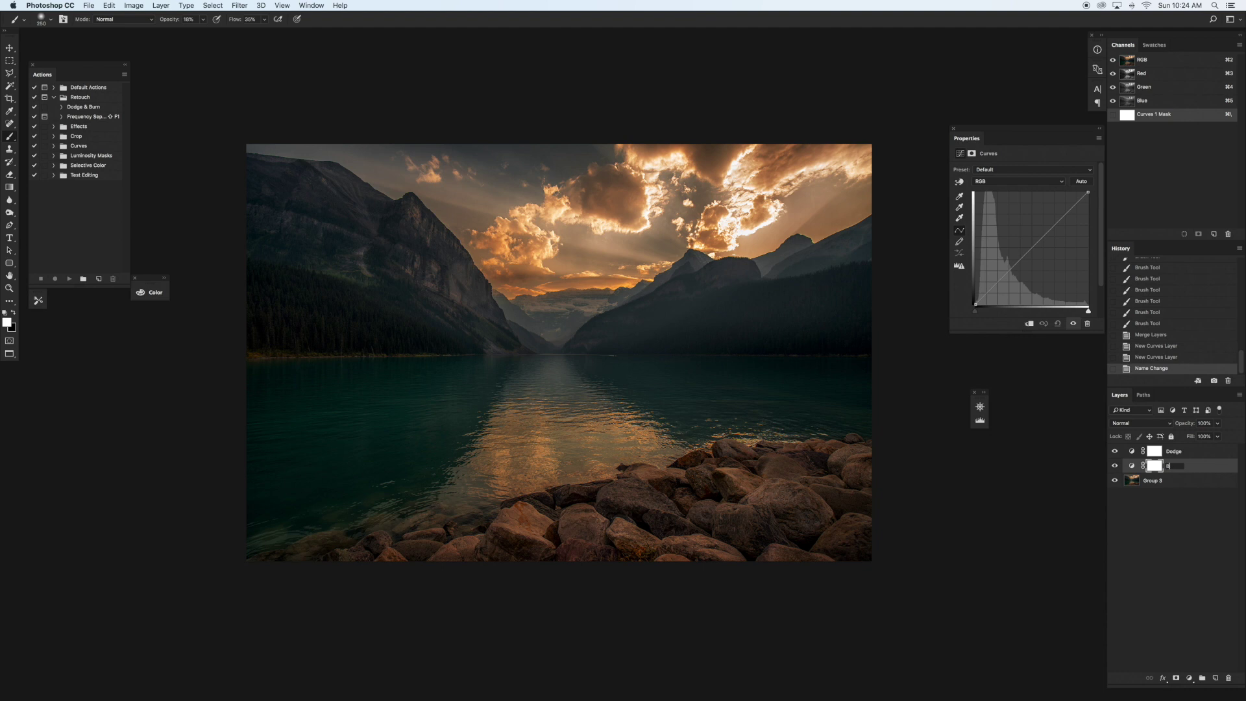
pyautogui.write('urn')
pyautogui.press('Return')
# - Fill the Dodge and Burn masks with black and raise the midpoint of the Dodge curve slightly
pyautogui.click(1160, 452)
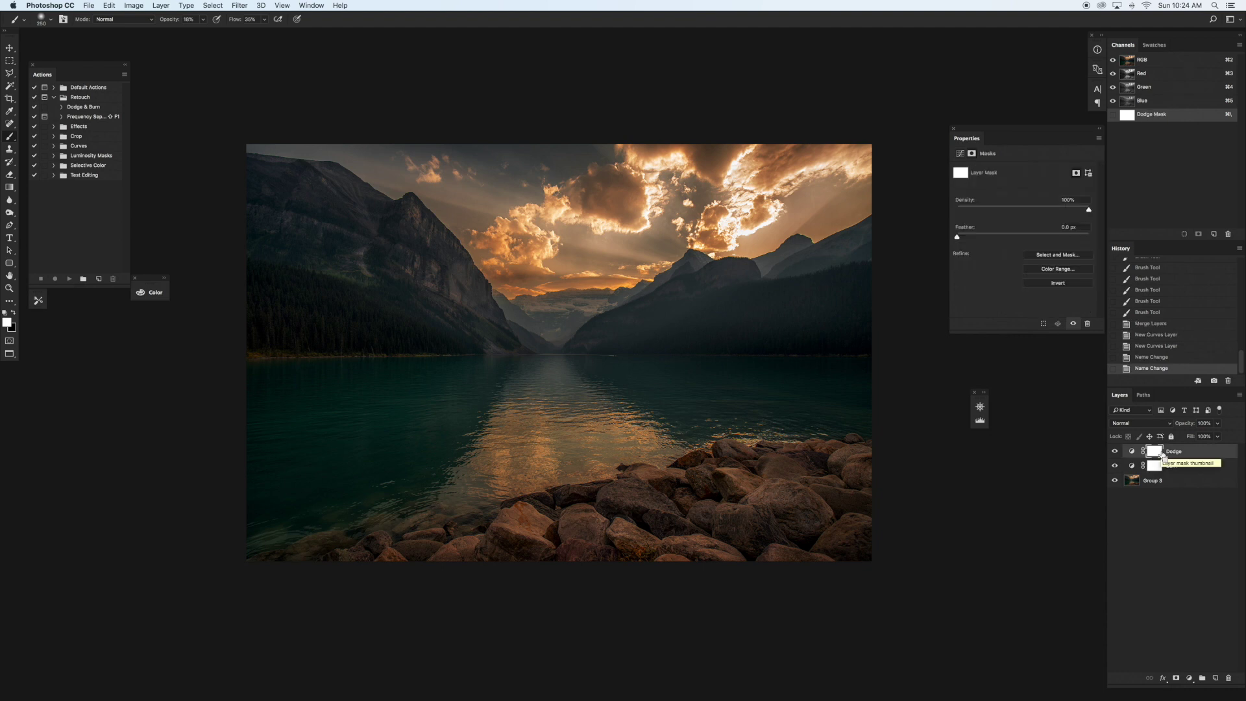
pyautogui.press('super+BackSpace')
pyautogui.click(1155, 466)
pyautogui.press('super+BackSpace')
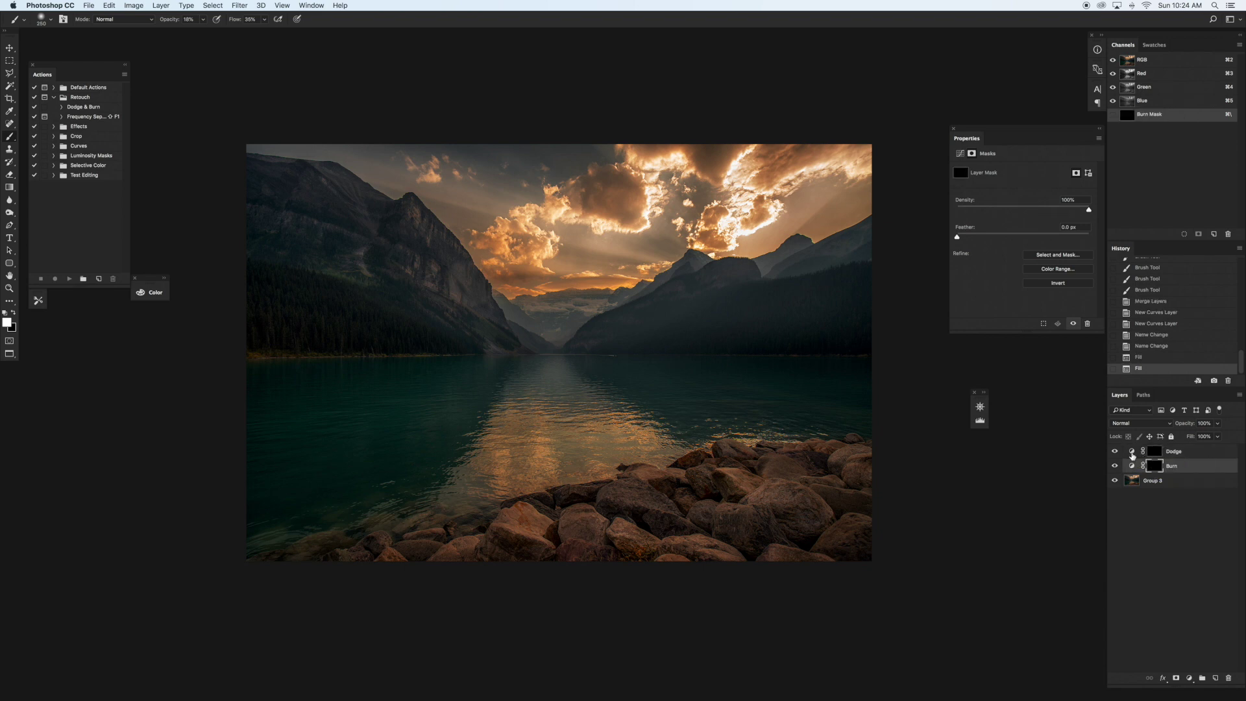
pyautogui.click(1149, 452)
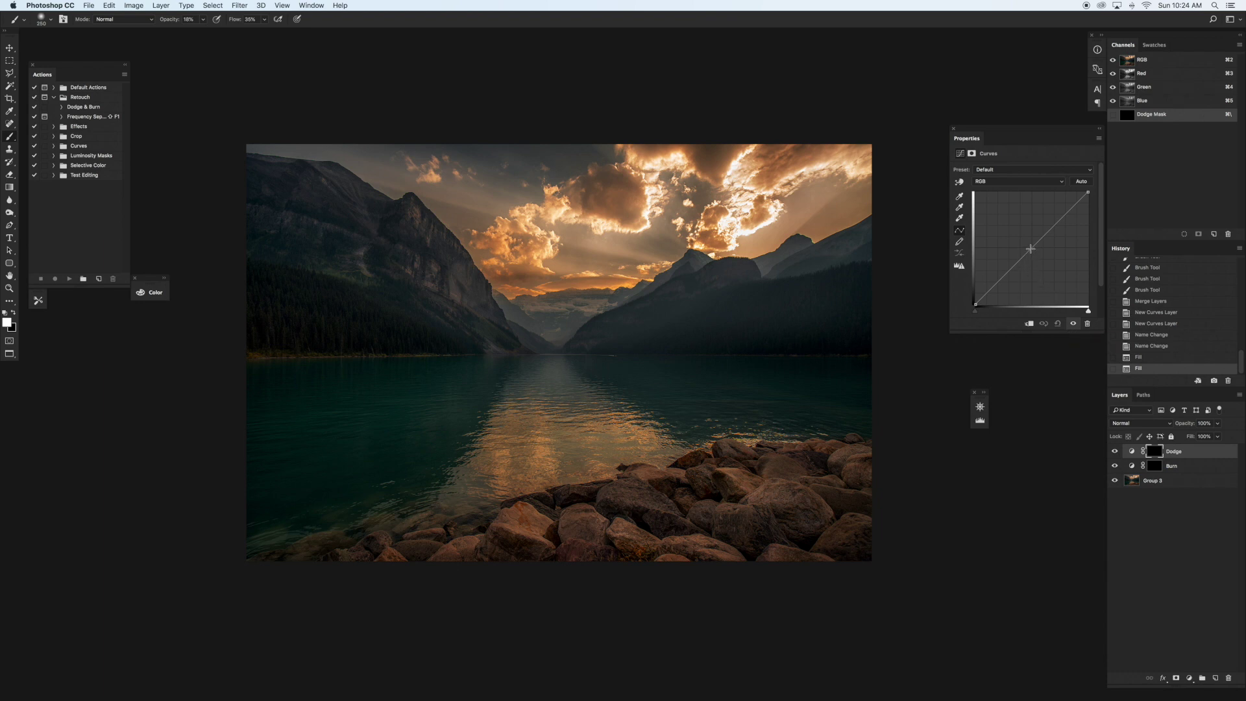
pyautogui.moveTo(1030, 248); pyautogui.dragTo(1024, 245)
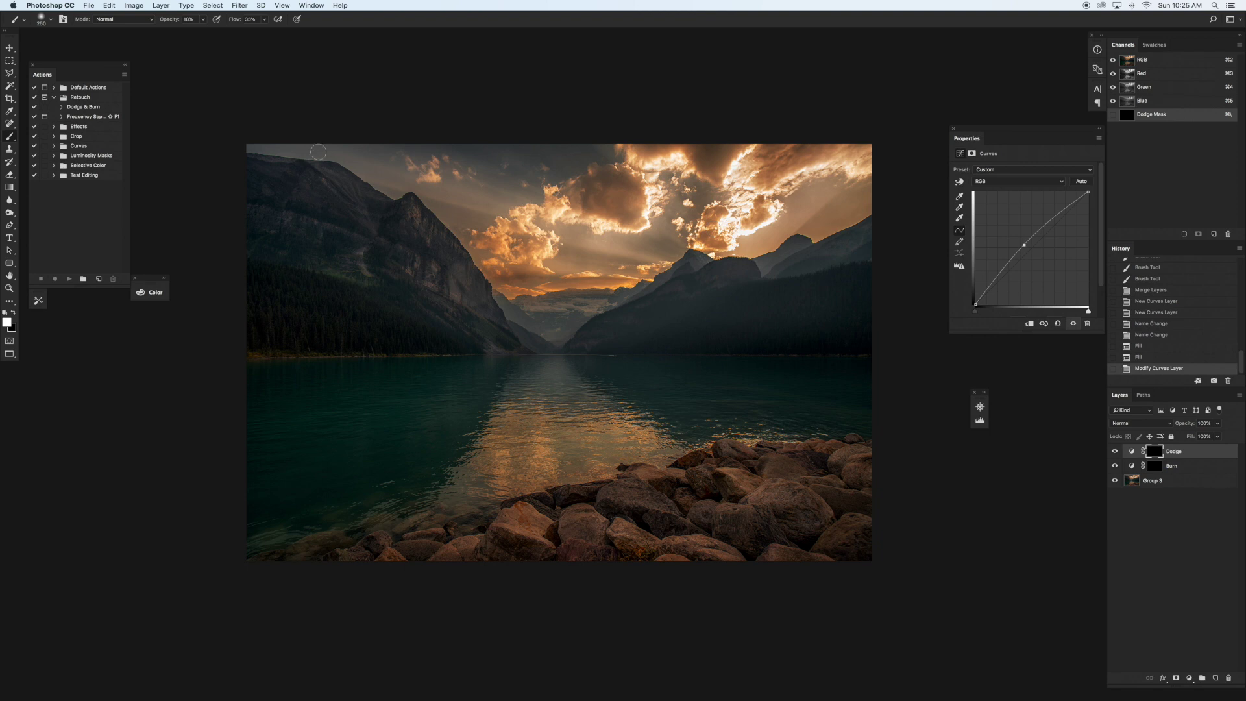
# - Enlarge the brush and dodge the broad light across the sky and clouds on the Dodge mask
pyautogui.press(']')
pyautogui.press(']')
pyautogui.press(']')
pyautogui.press(']')
pyautogui.press(']')
pyautogui.press(']')
pyautogui.moveTo(303, 137); pyautogui.dragTo(558, 214)
pyautogui.moveTo(384, 152); pyautogui.dragTo(584, 221)
pyautogui.moveTo(753, 277); pyautogui.dragTo(769, 283)
# - Dodge the light rays in the sky on both sides of the clouds with a smaller brush of up to 600
pyautogui.press('[')
pyautogui.press('[')
pyautogui.press('[')
pyautogui.moveTo(315, 152); pyautogui.dragTo(493, 195)
pyautogui.moveTo(394, 149); pyautogui.dragTo(526, 176)
pyautogui.press(']')
pyautogui.moveTo(596, 132); pyautogui.dragTo(818, 202)
pyautogui.moveTo(588, 113); pyautogui.dragTo(844, 203)
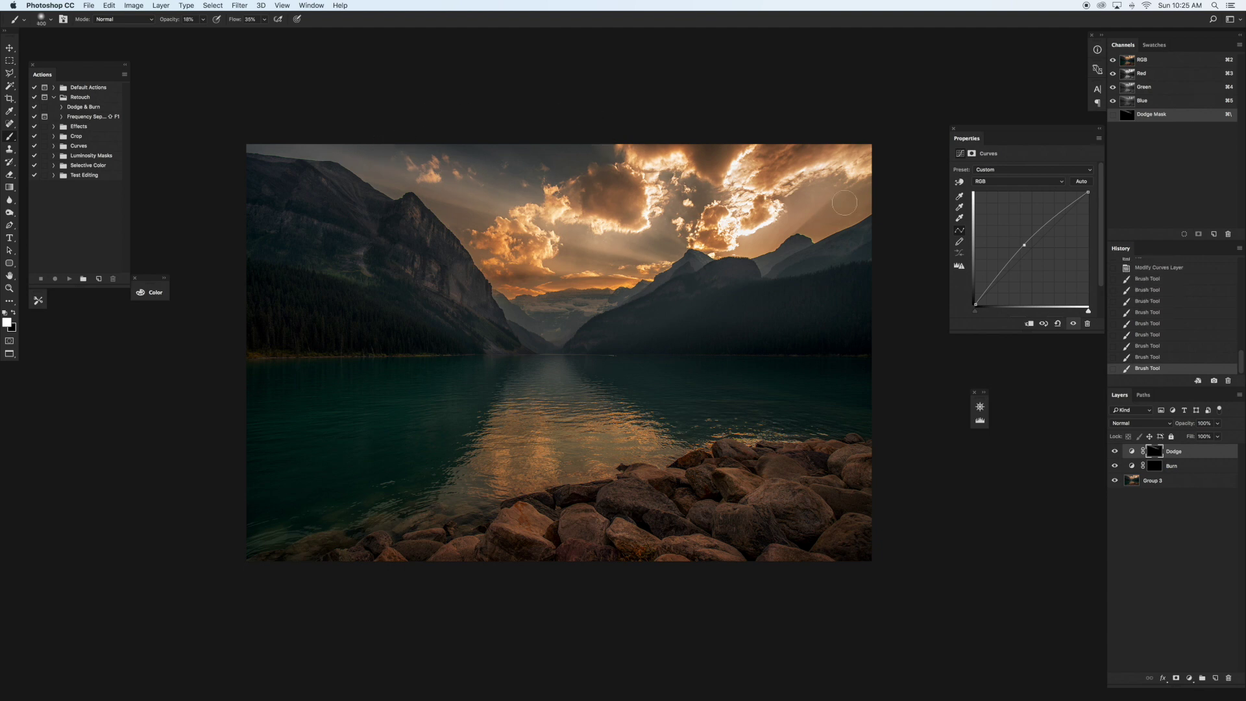
# - Dodge the bright sky behind the right-hand clouds with long diagonal strokes, enlarging the brush between them
pyautogui.moveTo(934, 103); pyautogui.dragTo(798, 185)
pyautogui.press(']')
pyautogui.press(']')
pyautogui.moveTo(967, 68); pyautogui.dragTo(782, 197)
pyautogui.press(']')
# - Shrink the brush and dodge along the ridges of the right-hand mountains
pyautogui.press('[')
pyautogui.press('[')
pyautogui.press('[')
pyautogui.press('[')
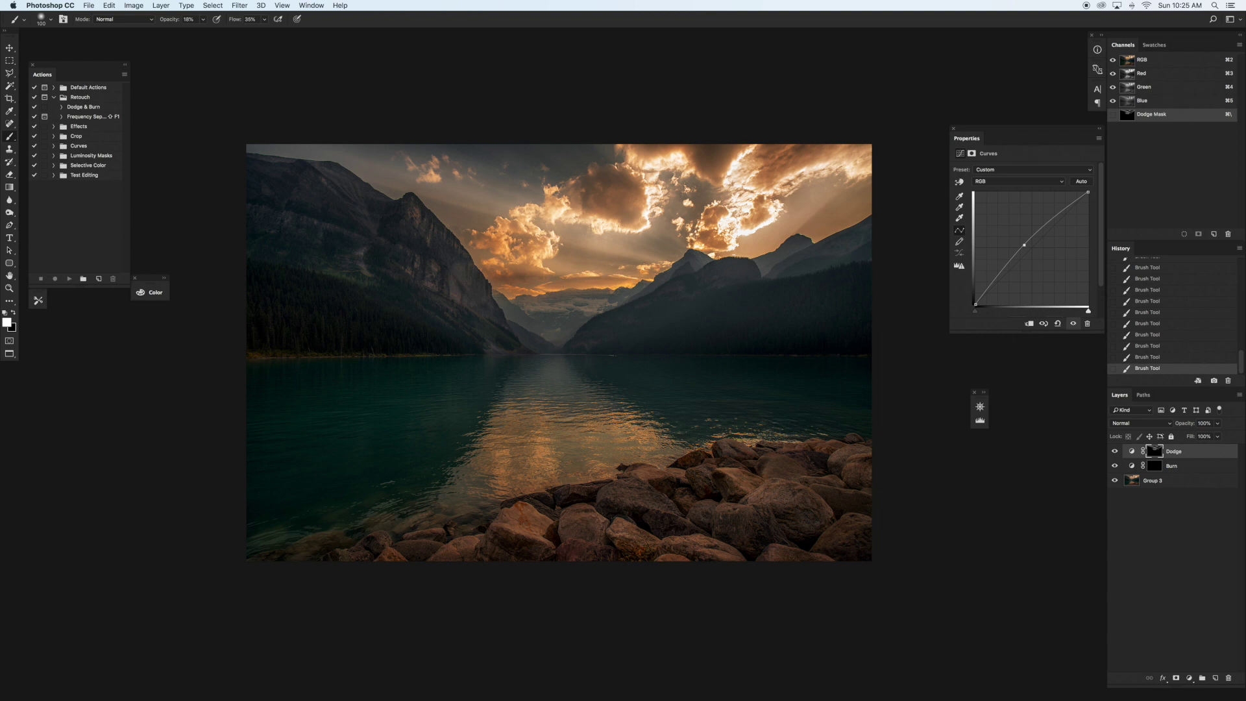
pyautogui.press(']')
pyautogui.moveTo(759, 270)
pyautogui.mouseDown()
pyautogui.moveTo(810, 238)
pyautogui.moveTo(778, 255)
pyautogui.moveTo(805, 244)
pyautogui.moveTo(780, 253)
pyautogui.moveTo(793, 247)
pyautogui.moveTo(771, 265)
pyautogui.moveTo(796, 246)
pyautogui.moveTo(778, 274)
pyautogui.moveTo(841, 244)
pyautogui.moveTo(827, 250)
pyautogui.moveTo(852, 249)
pyautogui.moveTo(843, 261)
pyautogui.moveTo(803, 261)
pyautogui.moveTo(883, 248)
pyautogui.moveTo(837, 260)
pyautogui.moveTo(876, 263)
pyautogui.mouseUp()
# - Set the brush opacity to 51% and dodge smaller highlights on the Dodge mask, varying the brush size
pyautogui.press(']')
pyautogui.press(']')
pyautogui.press('[')
pyautogui.press('[')
pyautogui.press('[')
pyautogui.press('[')
pyautogui.press('5')
pyautogui.press('1')
pyautogui.press('[')
pyautogui.press('[')
pyautogui.press('[')
pyautogui.press(']')
pyautogui.press(']')
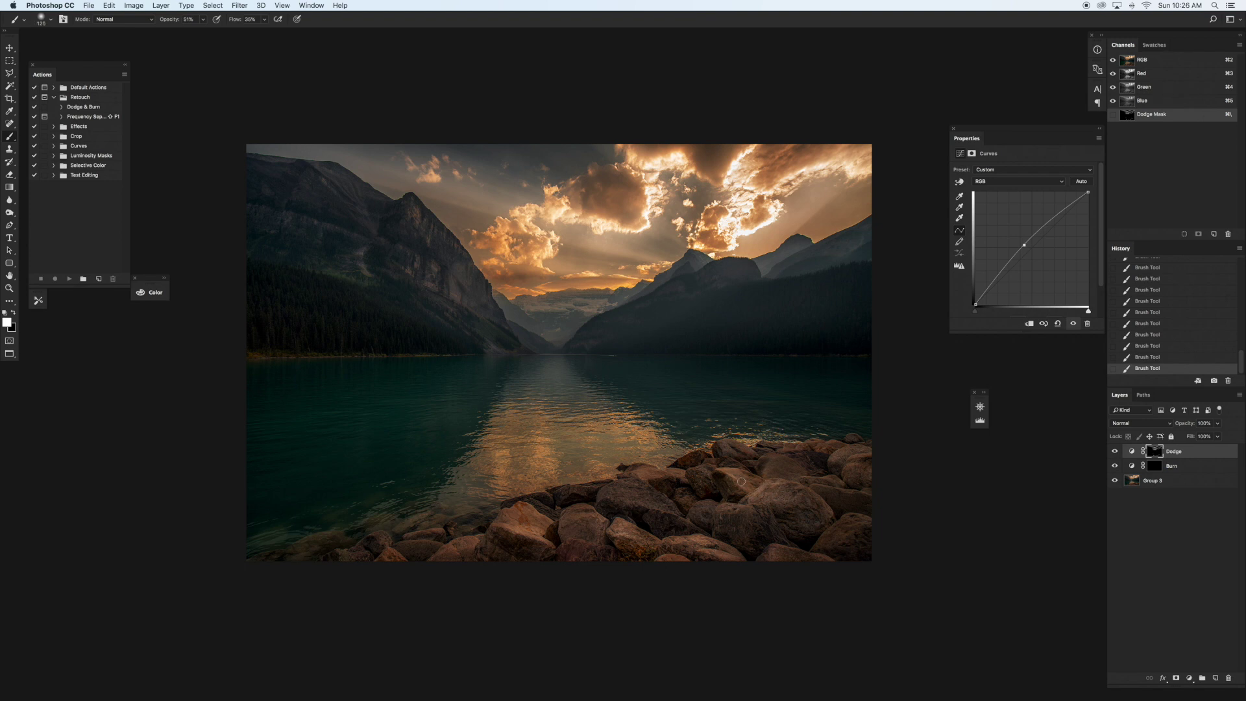
# - Dodge the fine rock detail on the left-hand mountain's cliff face with a very small brush on the Dodge mask
pyautogui.press('[')
pyautogui.press('super+plus')
pyautogui.press('super+plus')
pyautogui.press('super+plus')
pyautogui.press('super+plus')
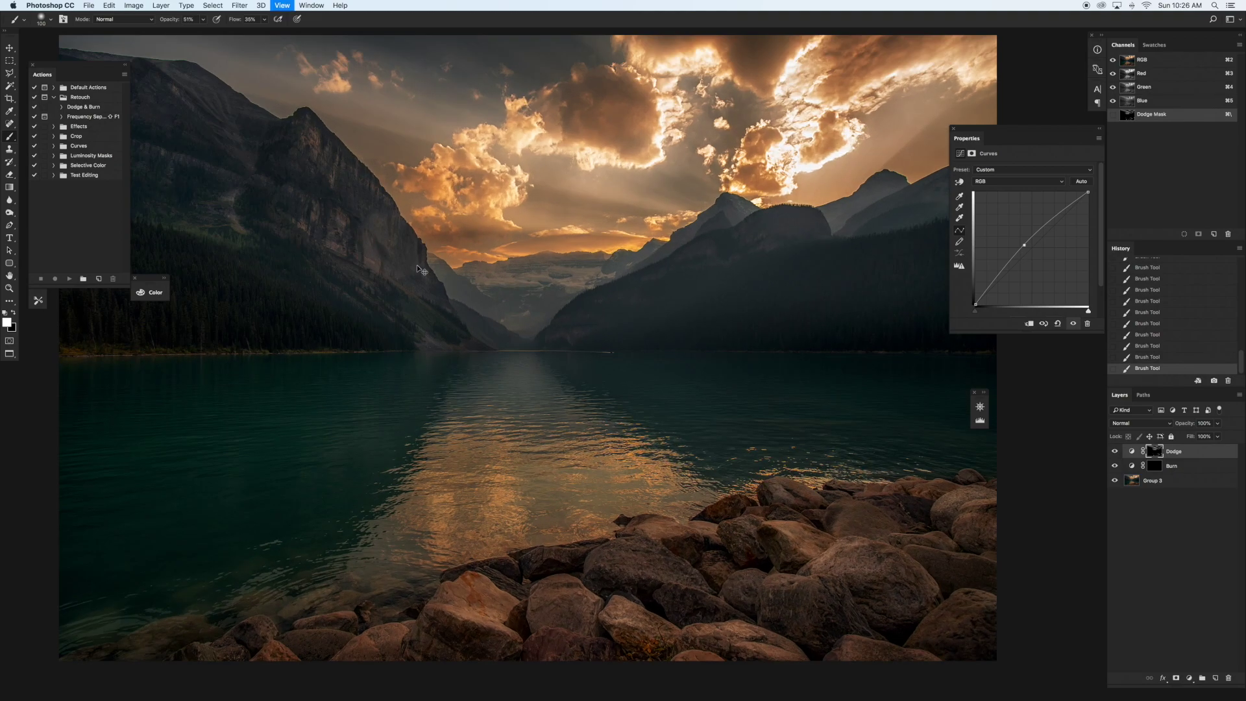
pyautogui.hscroll(-5, 417, 265)
pyautogui.scroll(5, 417, 264)
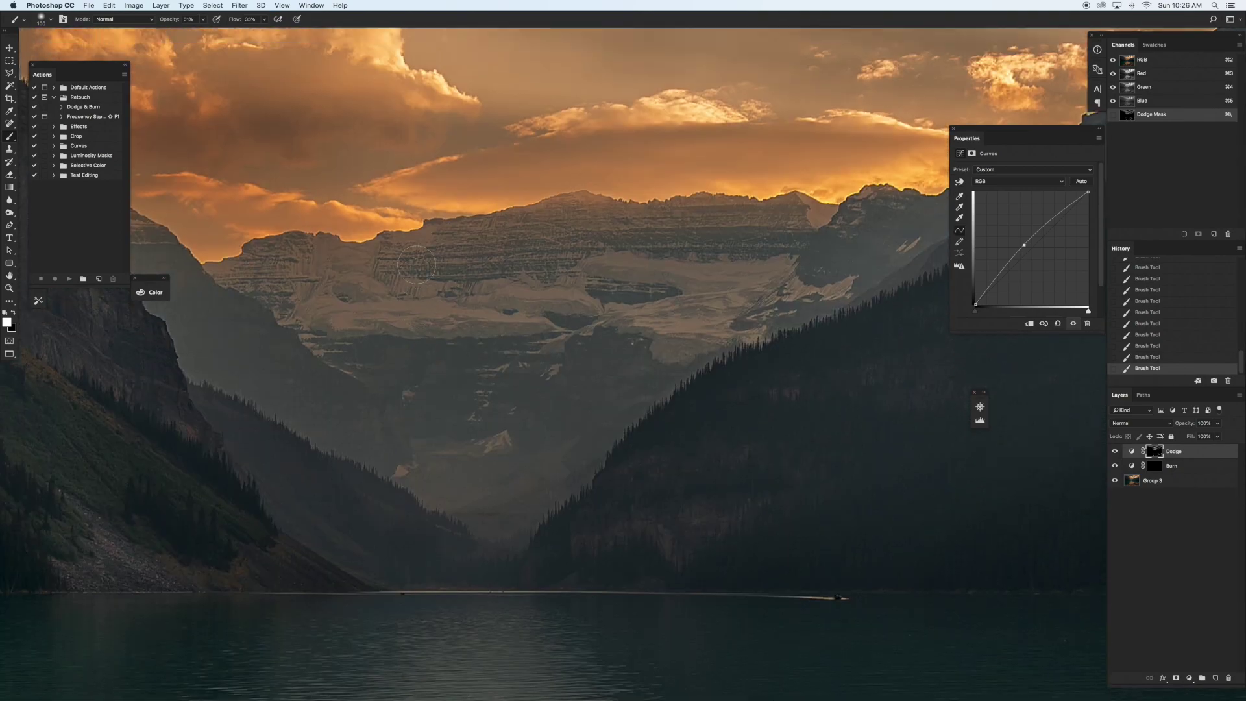
pyautogui.hscroll(-7, 417, 265)
pyautogui.scroll(5, 417, 264)
pyautogui.hscroll(-5, 417, 265)
pyautogui.scroll(3, 416, 265)
pyautogui.hscroll(6, 416, 265)
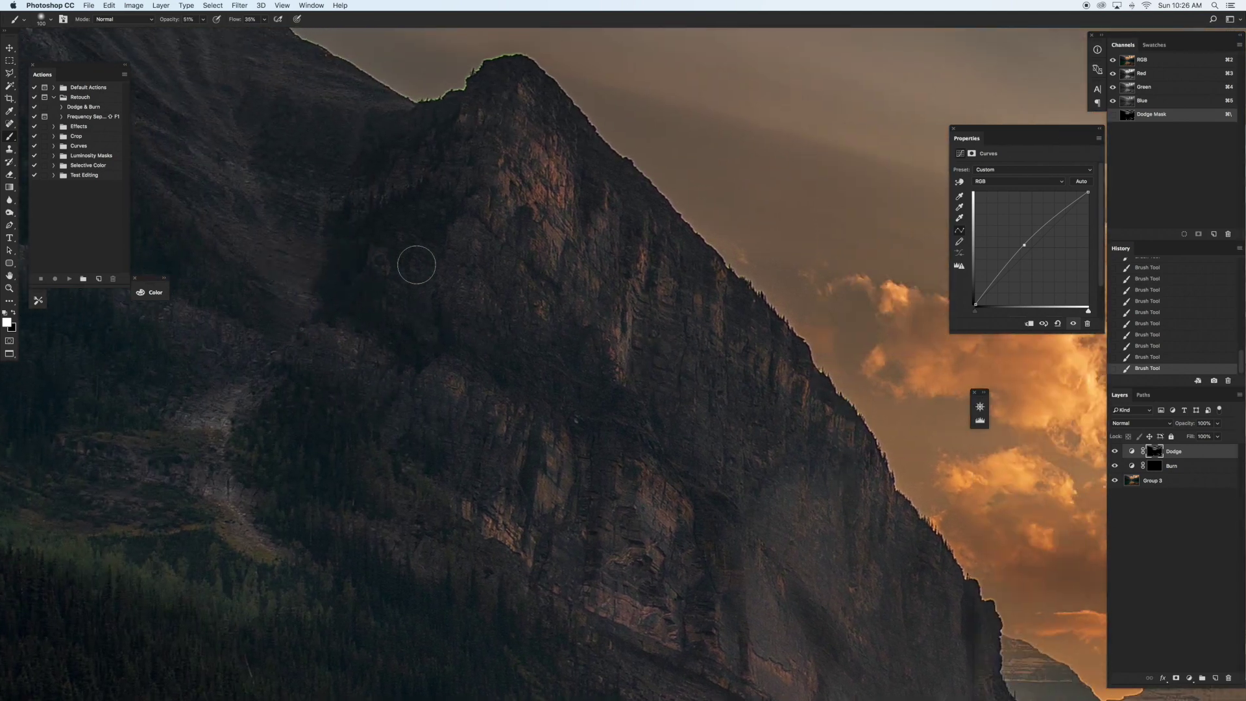
pyautogui.press('[')
pyautogui.press('[')
pyautogui.press('[')
pyautogui.press('[')
pyautogui.press('[')
pyautogui.press('[')
pyautogui.press('[')
pyautogui.press('[')
pyautogui.press('[')
pyautogui.press('[')
pyautogui.press('[')
pyautogui.press('[')
pyautogui.press('[')
pyautogui.press('[')
pyautogui.press('[')
pyautogui.press('[')
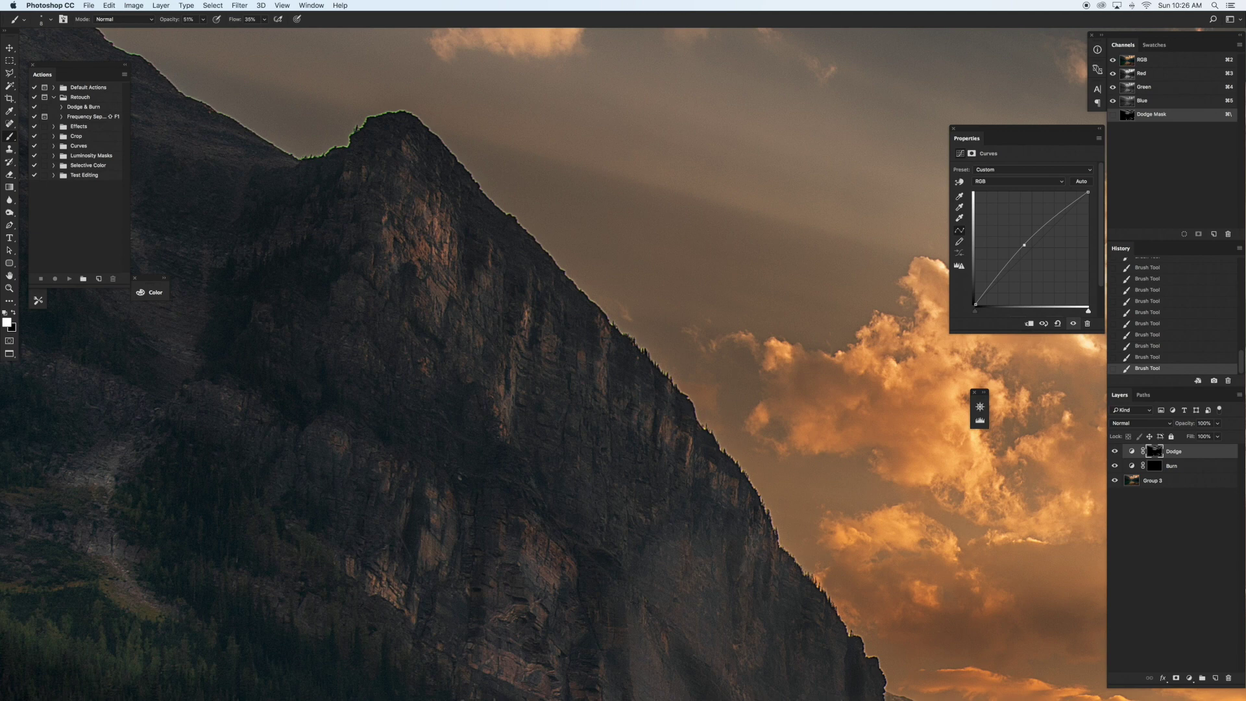
pyautogui.press('super+minus')
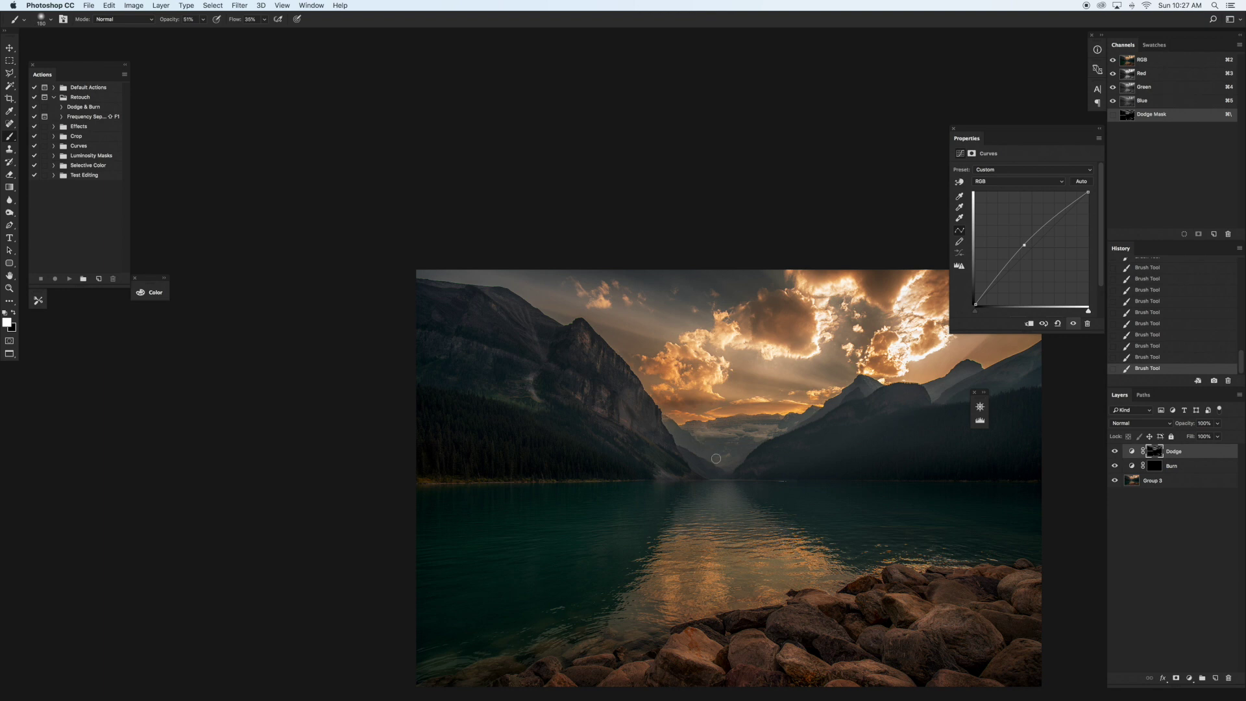
# - Enlarge the brush to 200, duplicate the Dodge curves layer and fill the copy's mask with black
pyautogui.press(']')
pyautogui.press(']')
pyautogui.press(']')
pyautogui.press(']')
pyautogui.press('super+minus')
pyautogui.hscroll(3, 786, 430)
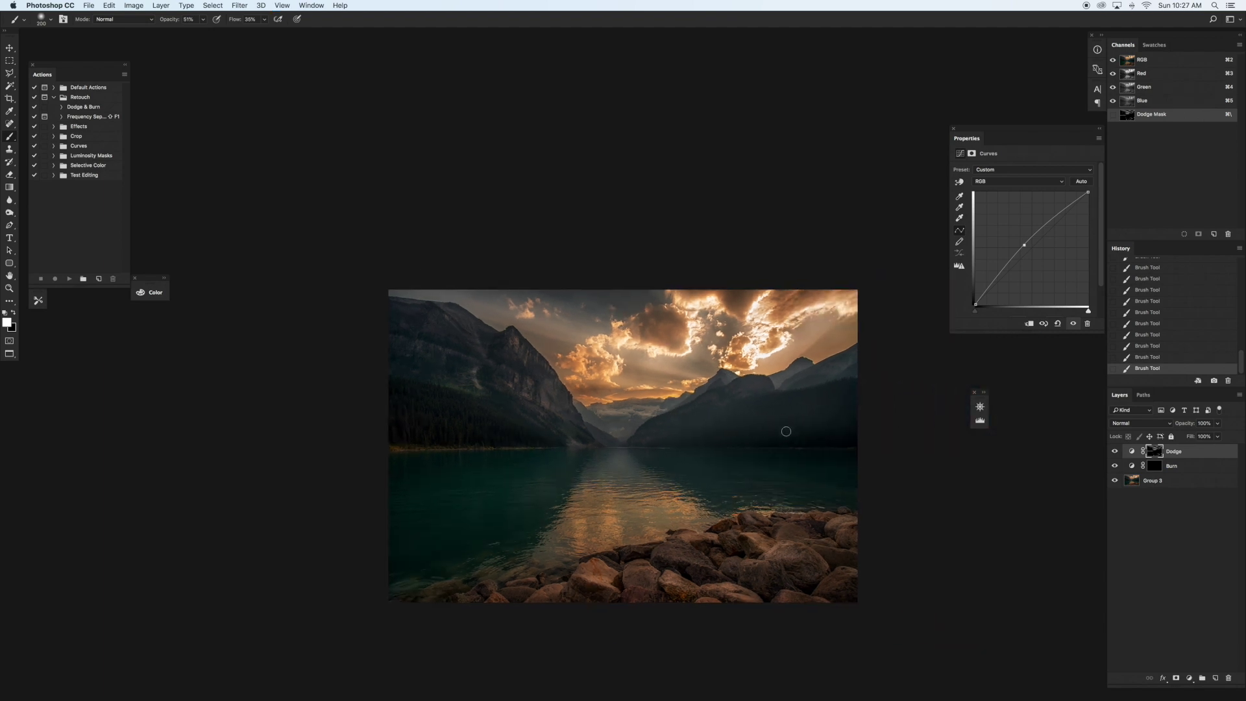
pyautogui.scroll(-2, 785, 431)
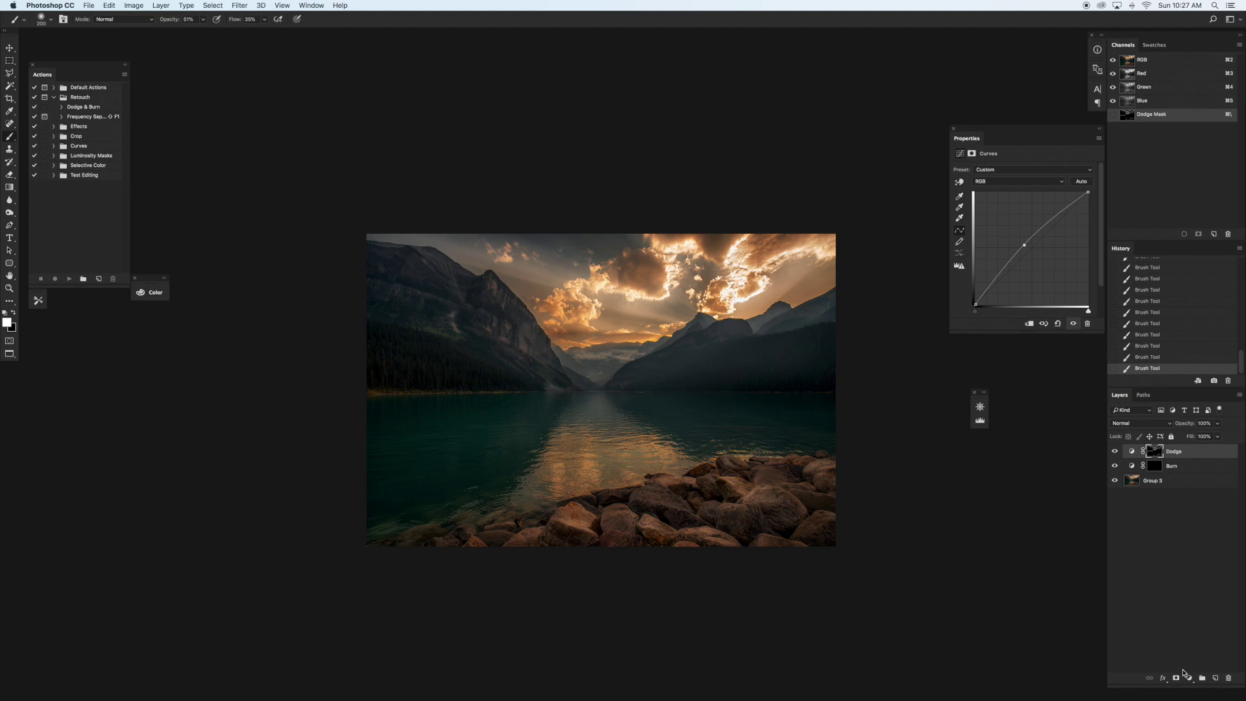
pyautogui.press('super+j')
pyautogui.press('super+BackSpace')
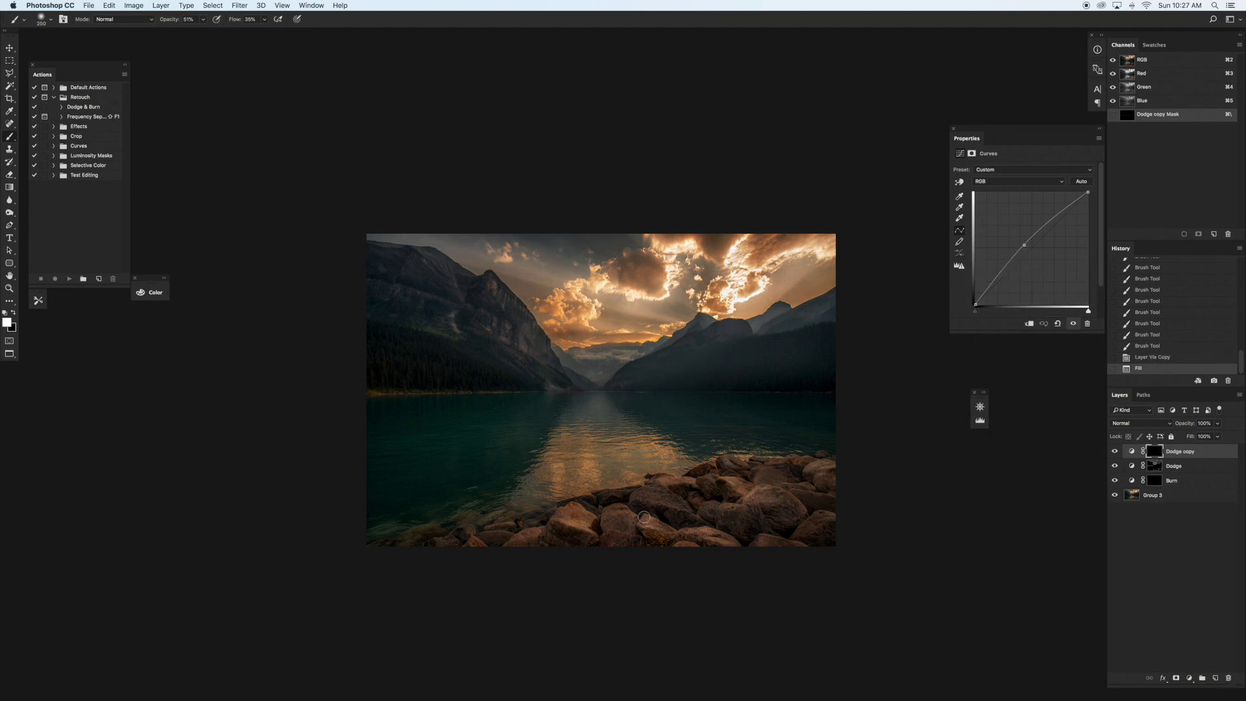
# - Dodge the foreground rocks near the water with short strokes on the Dodge copy mask, varying the brush size
pyautogui.press('[')
pyautogui.press('[')
pyautogui.press('[')
pyautogui.moveTo(566, 520); pyautogui.dragTo(575, 508)
pyautogui.moveTo(569, 518); pyautogui.dragTo(580, 512)
pyautogui.moveTo(574, 519); pyautogui.dragTo(584, 512)
pyautogui.moveTo(576, 521); pyautogui.dragTo(649, 518)
pyautogui.press('[')
pyautogui.moveTo(662, 523); pyautogui.dragTo(654, 519)
pyautogui.moveTo(666, 526); pyautogui.dragTo(658, 521)
pyautogui.press(']')
pyautogui.press('[')
pyautogui.press('[')
pyautogui.press(']')
# - Fine-tune the midpoint of the Dodge copy layer's RGB curve while comparing the photo with that layer hidden and shown
pyautogui.moveTo(1025, 246)
pyautogui.mouseDown()
pyautogui.moveTo(1005, 278)
pyautogui.moveTo(1026, 248)
pyautogui.mouseUp()
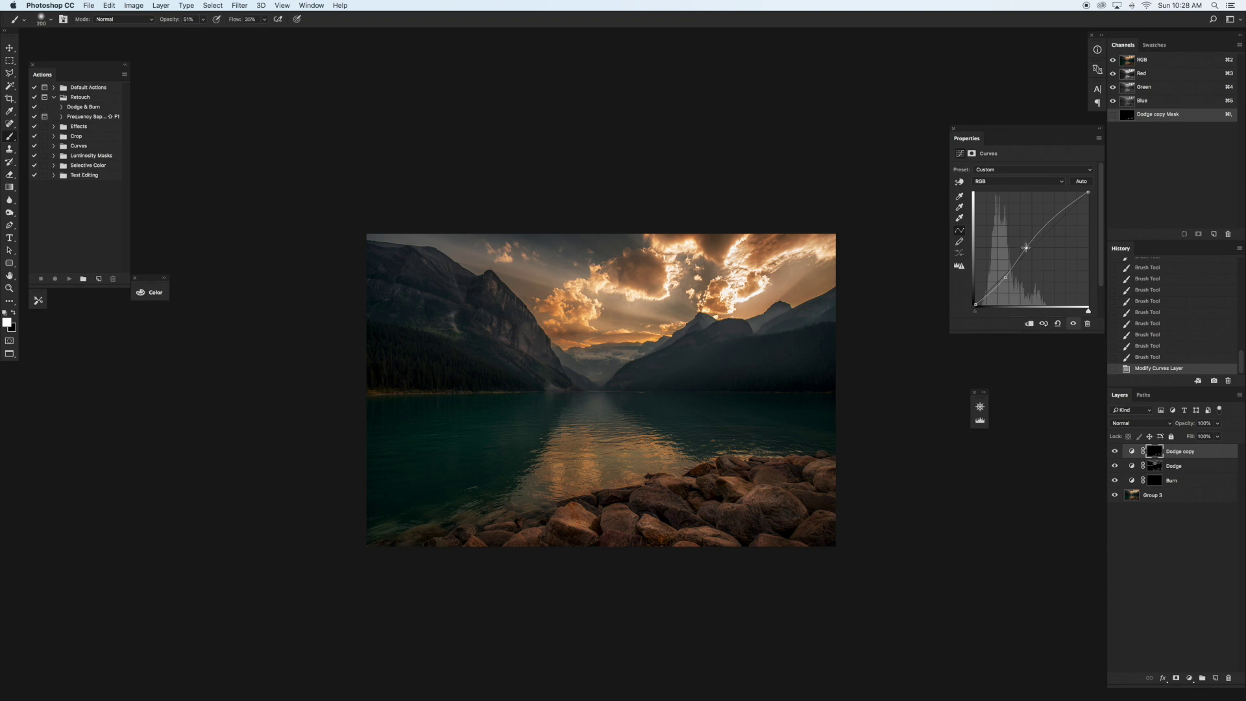
pyautogui.click(1114, 452)
pyautogui.click(1114, 451)
pyautogui.click(1114, 451)
pyautogui.click(1114, 452)
pyautogui.click(1114, 452)
pyautogui.click(1114, 452)
pyautogui.click(1114, 452)
pyautogui.click(1114, 451)
pyautogui.moveTo(1027, 249); pyautogui.dragTo(1026, 245)
# - Burn the lower edge and the darker areas of the foreground rocks on the Burn mask, varying the brush size
pyautogui.click(1153, 480)
pyautogui.press(']')
pyautogui.press(']')
pyautogui.press(']')
pyautogui.moveTo(539, 549)
pyautogui.mouseDown()
pyautogui.moveTo(617, 550)
pyautogui.moveTo(596, 546)
pyautogui.mouseUp()
pyautogui.moveTo(594, 547); pyautogui.dragTo(628, 548)
pyautogui.moveTo(629, 548)
pyautogui.mouseDown()
pyautogui.moveTo(682, 558)
pyautogui.moveTo(655, 545)
pyautogui.moveTo(638, 504)
pyautogui.mouseUp()
pyautogui.press('[')
pyautogui.press('[')
pyautogui.press('[')
pyautogui.moveTo(642, 500); pyautogui.dragTo(657, 506)
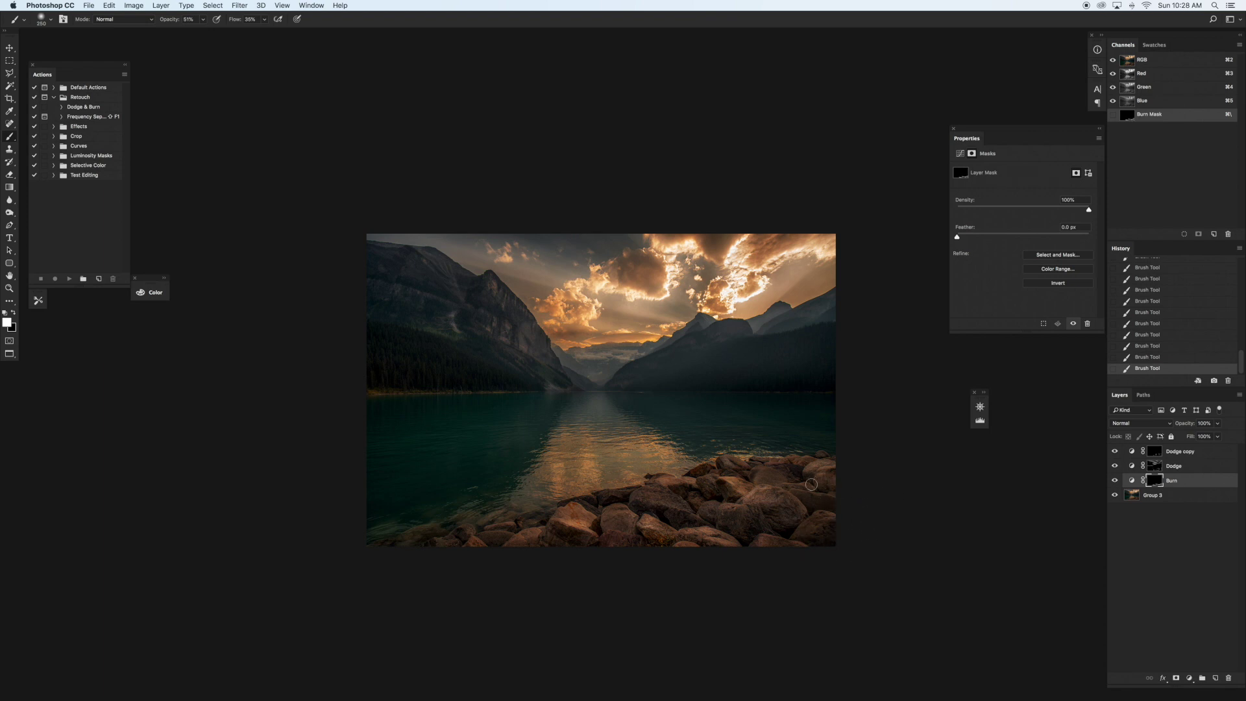
pyautogui.press('[')
pyautogui.press(']')
pyautogui.press(']')
pyautogui.press(']')
pyautogui.press('[')
pyautogui.press('[')
pyautogui.press(']')
# - Add a midpoint to the Burn layer's RGB curve and lower it slightly to darken the burned areas
pyautogui.click(1131, 481)
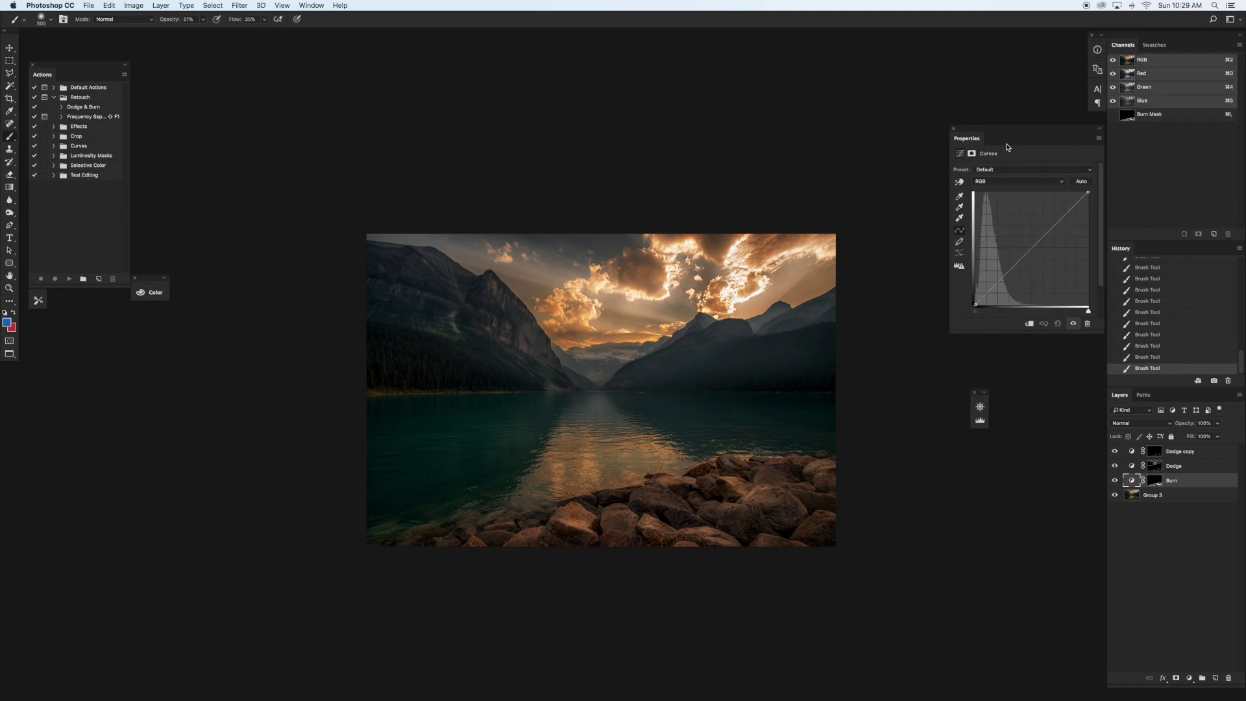
pyautogui.click(1031, 252)
pyautogui.moveTo(1031, 252); pyautogui.dragTo(1031, 256)
# - Burn both sides of the lake on the Burn mask with long strokes of a much larger brush
pyautogui.click(1154, 480)
pyautogui.press(']')
pyautogui.press(']')
pyautogui.press(']')
pyautogui.press(']')
pyautogui.press(']')
pyautogui.press(']')
pyautogui.press(']')
pyautogui.press(']')
pyautogui.press(']')
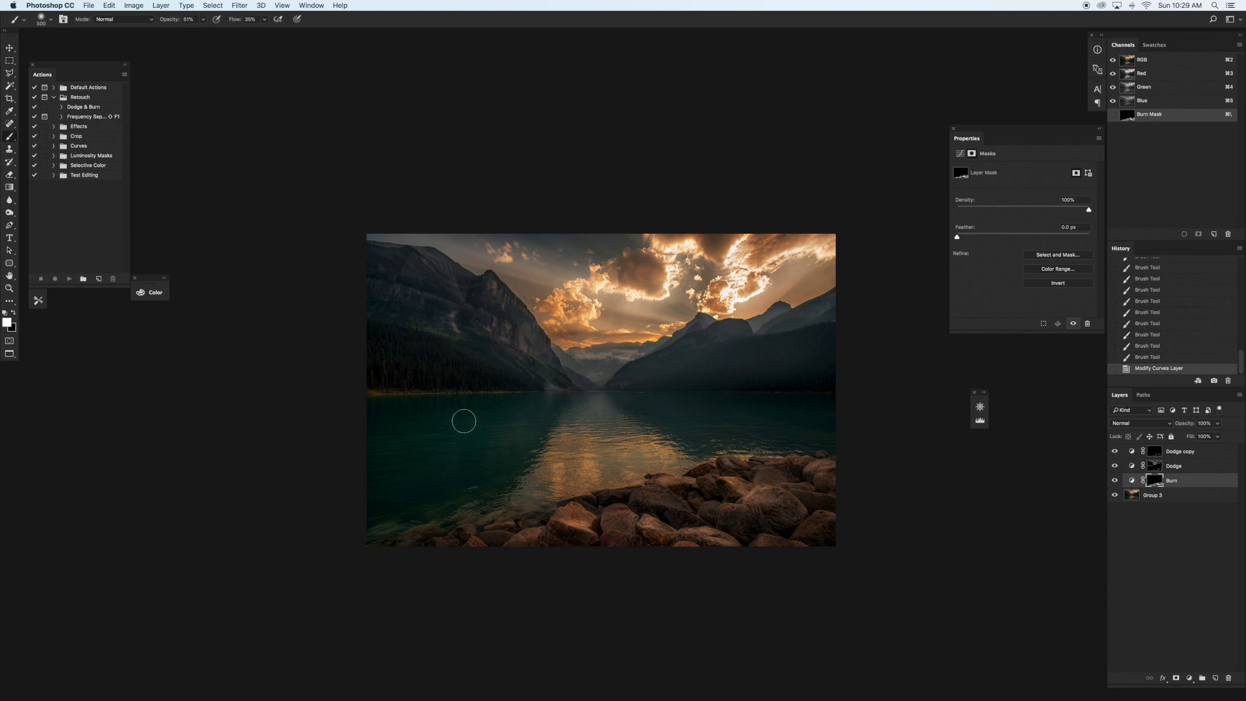
pyautogui.press(']')
pyautogui.press(']')
pyautogui.press(']')
pyautogui.moveTo(296, 559); pyautogui.dragTo(500, 477)
pyautogui.moveTo(309, 516)
pyautogui.mouseDown()
pyautogui.moveTo(552, 426)
pyautogui.moveTo(578, 430)
pyautogui.mouseUp()
pyautogui.moveTo(797, 433)
pyautogui.mouseDown()
pyautogui.moveTo(782, 439)
pyautogui.moveTo(952, 451)
pyautogui.mouseUp()
# - Burn the top edge of the sky above the clouds with short strokes of a smaller brush
pyautogui.press('[')
pyautogui.press('[')
pyautogui.press('[')
pyautogui.press('[')
pyautogui.press('[')
pyautogui.press('[')
pyautogui.press('[')
pyautogui.press('[')
pyautogui.press('[')
pyautogui.moveTo(663, 222); pyautogui.dragTo(685, 235)
pyautogui.moveTo(702, 222); pyautogui.dragTo(707, 235)
pyautogui.moveTo(731, 219)
pyautogui.mouseDown()
pyautogui.moveTo(721, 234)
pyautogui.moveTo(741, 235)
pyautogui.mouseUp()
pyautogui.moveTo(758, 210)
pyautogui.mouseDown()
pyautogui.moveTo(764, 231)
pyautogui.moveTo(781, 232)
pyautogui.mouseUp()
pyautogui.press(']')
# - Group the Dodge copy, Dodge and Burn layers together
pyautogui.click(1172, 452)
pyautogui.keyDown('shift'); pyautogui.click(1185, 480); pyautogui.keyUp('shift')
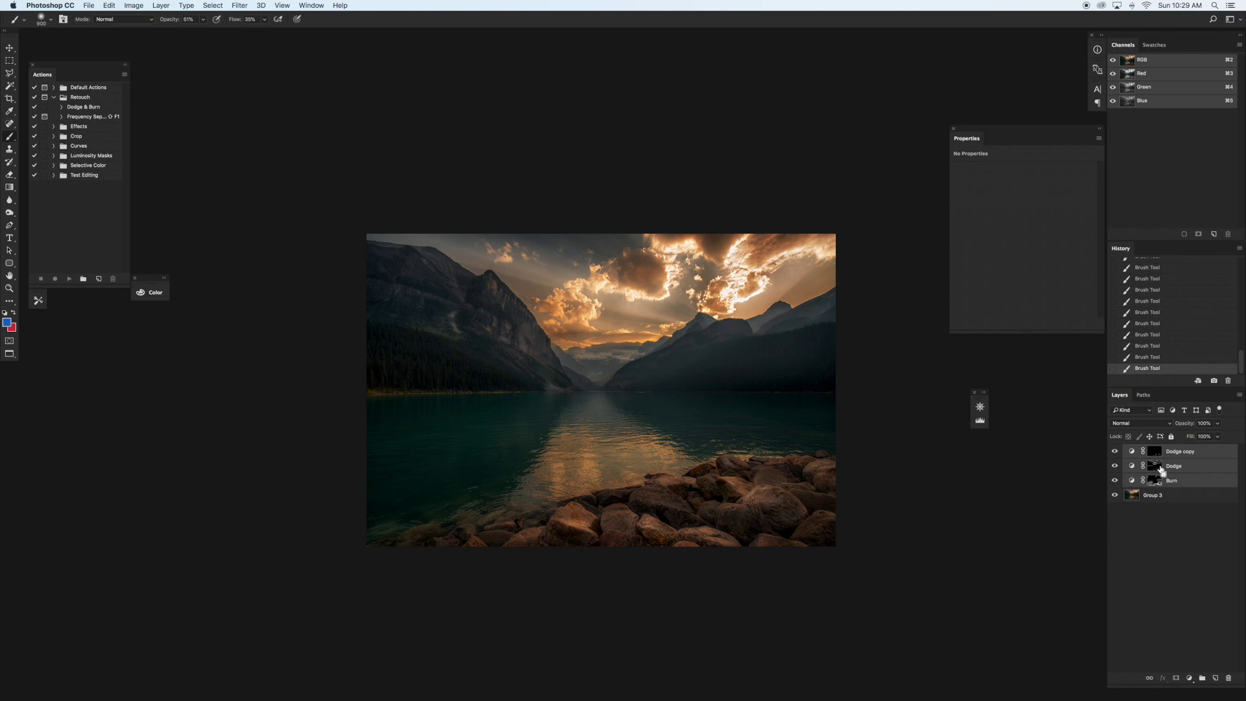
pyautogui.press('super+g')
# - Compare the photo with the dodge and burn group repeatedly hidden and shown
pyautogui.click(1116, 452)
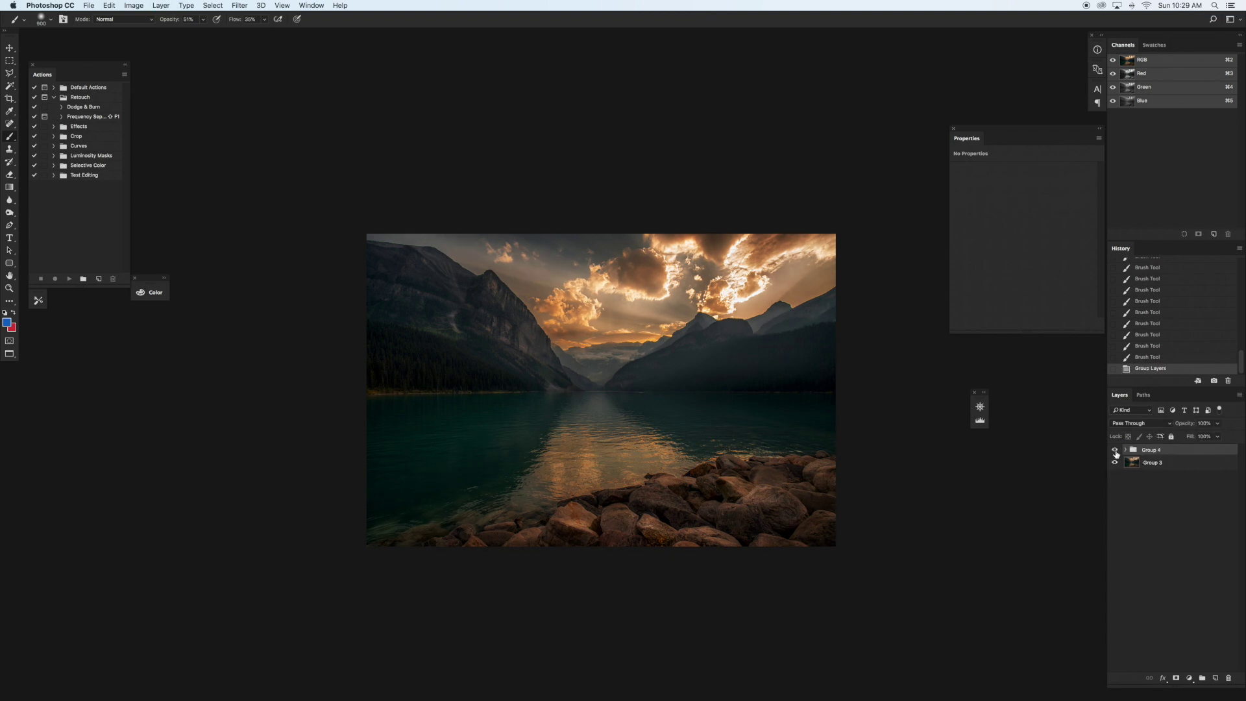
pyautogui.click(1115, 452)
pyautogui.click(1115, 452)
pyautogui.click(1115, 452)
pyautogui.click(1115, 452)
pyautogui.click(1115, 452)
pyautogui.click(1115, 452)
pyautogui.click(1116, 452)
pyautogui.click(1115, 452)
pyautogui.click(1116, 452)
pyautogui.click(1115, 452)
pyautogui.click(1115, 452)
pyautogui.click(1115, 452)
pyautogui.click(1115, 452)
pyautogui.click(1115, 452)
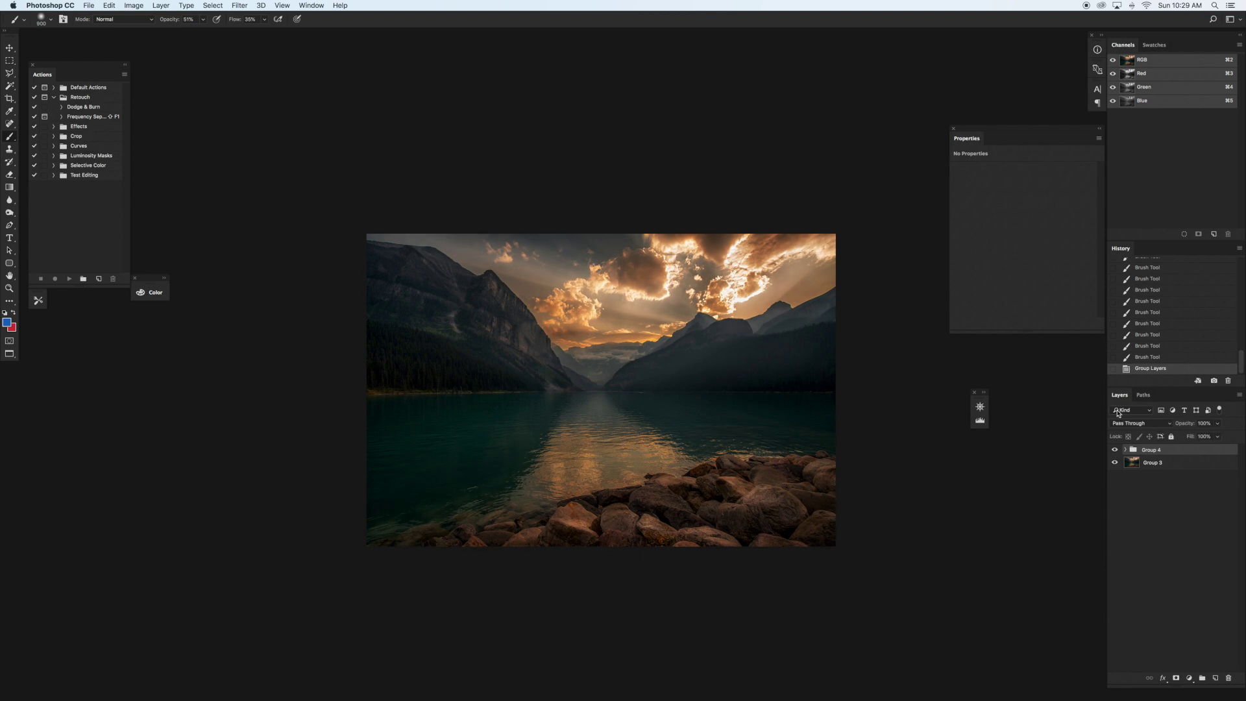
# - Compare the original Intro.psd history state with the finished edit, ending on the finished edit
pyautogui.scroll(5, 1161, 283)
pyautogui.click(1160, 264)
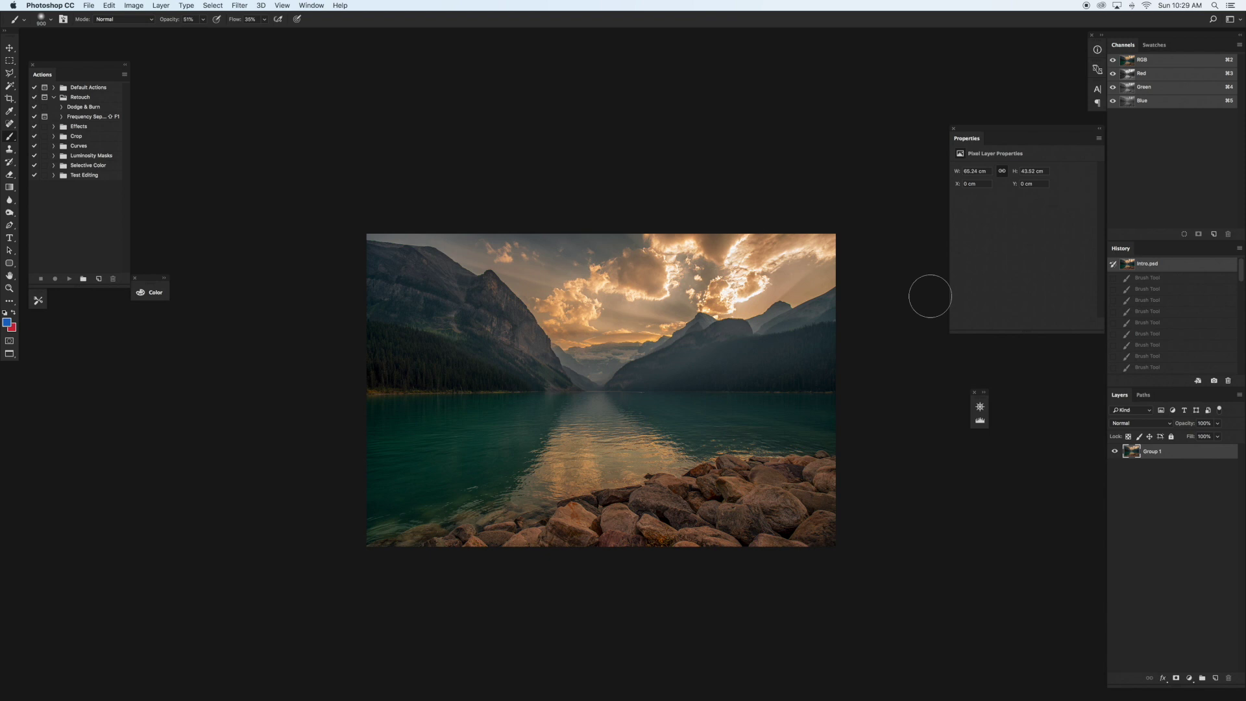
pyautogui.press('super+z')
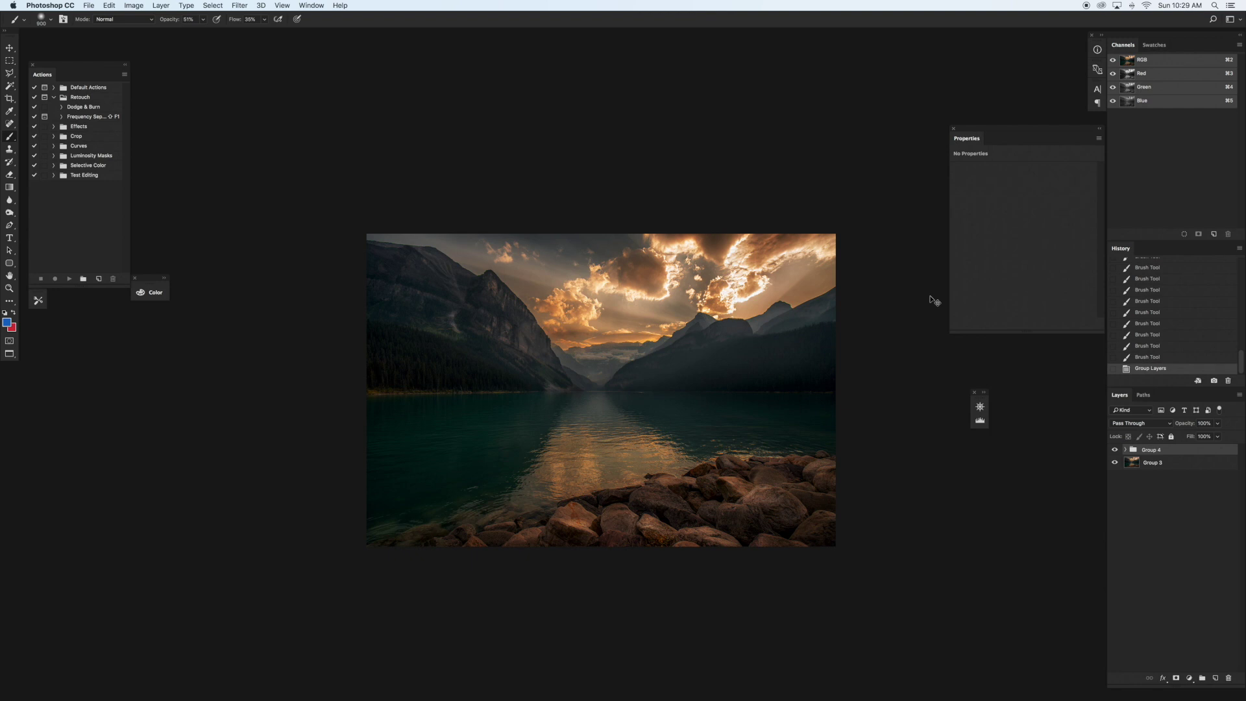
pyautogui.press('super+z')
pyautogui.press('super+z')
pyautogui.press('super+z')
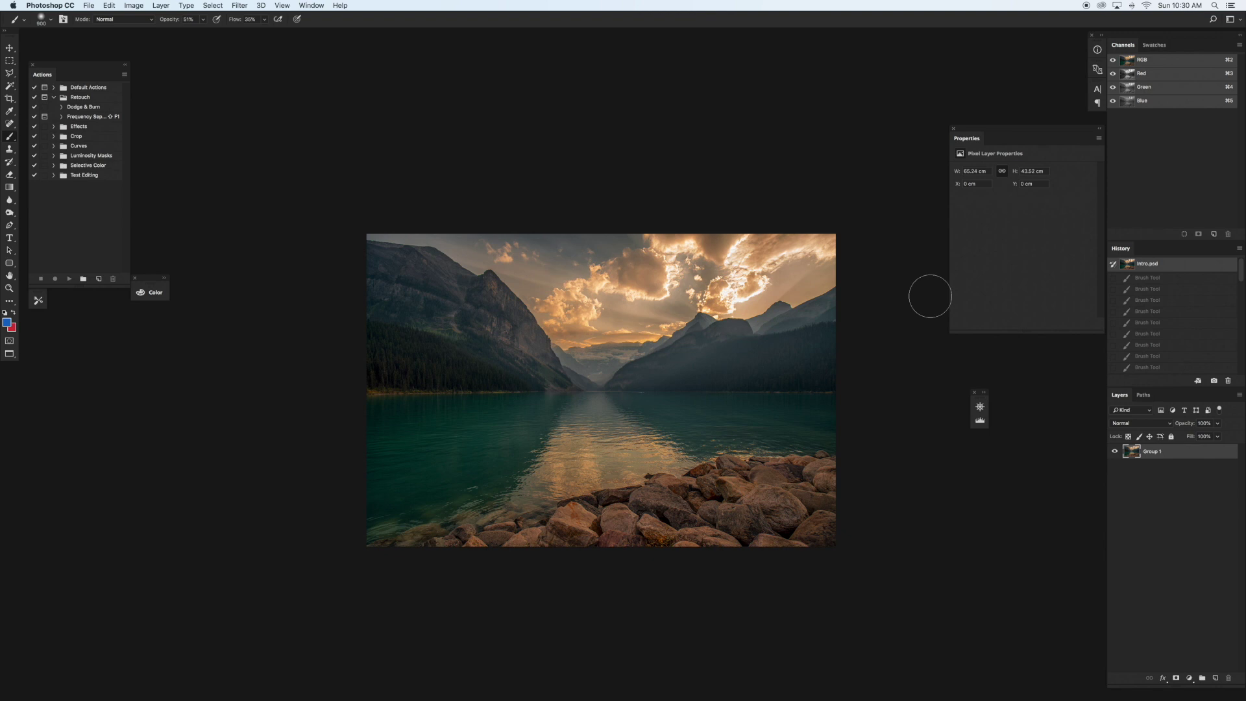
pyautogui.press('super+z')
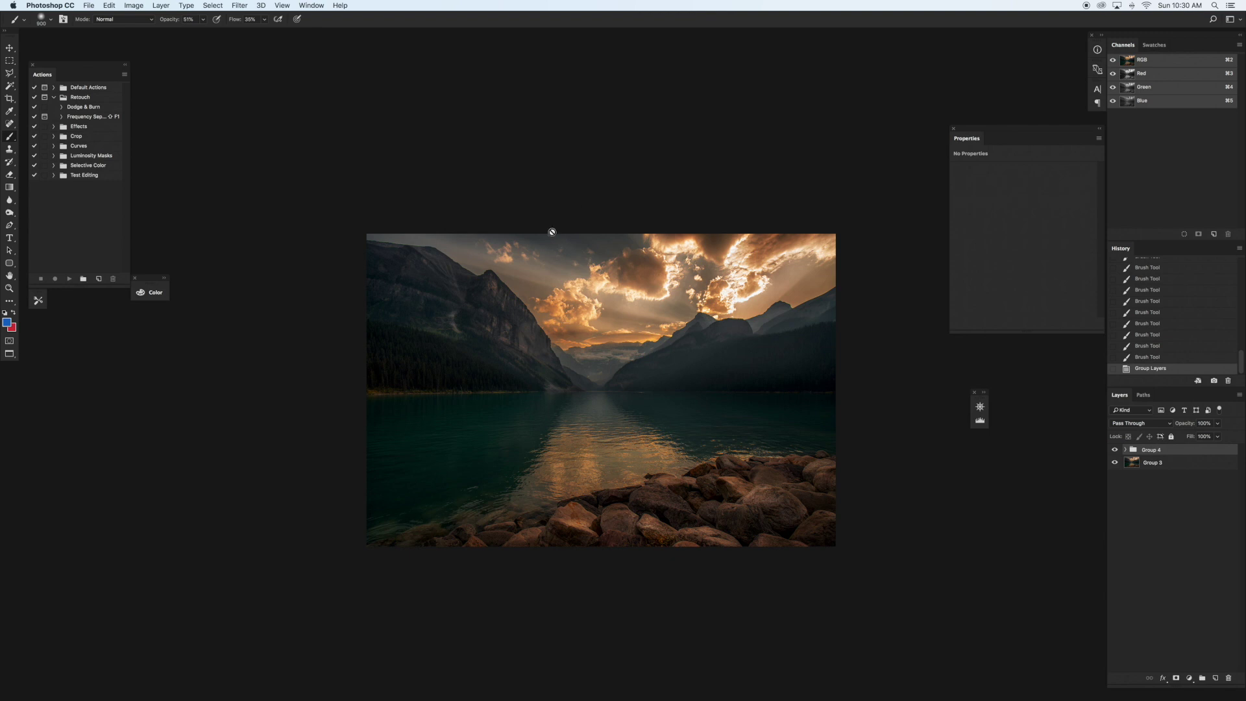
pyautogui.press('super+z')
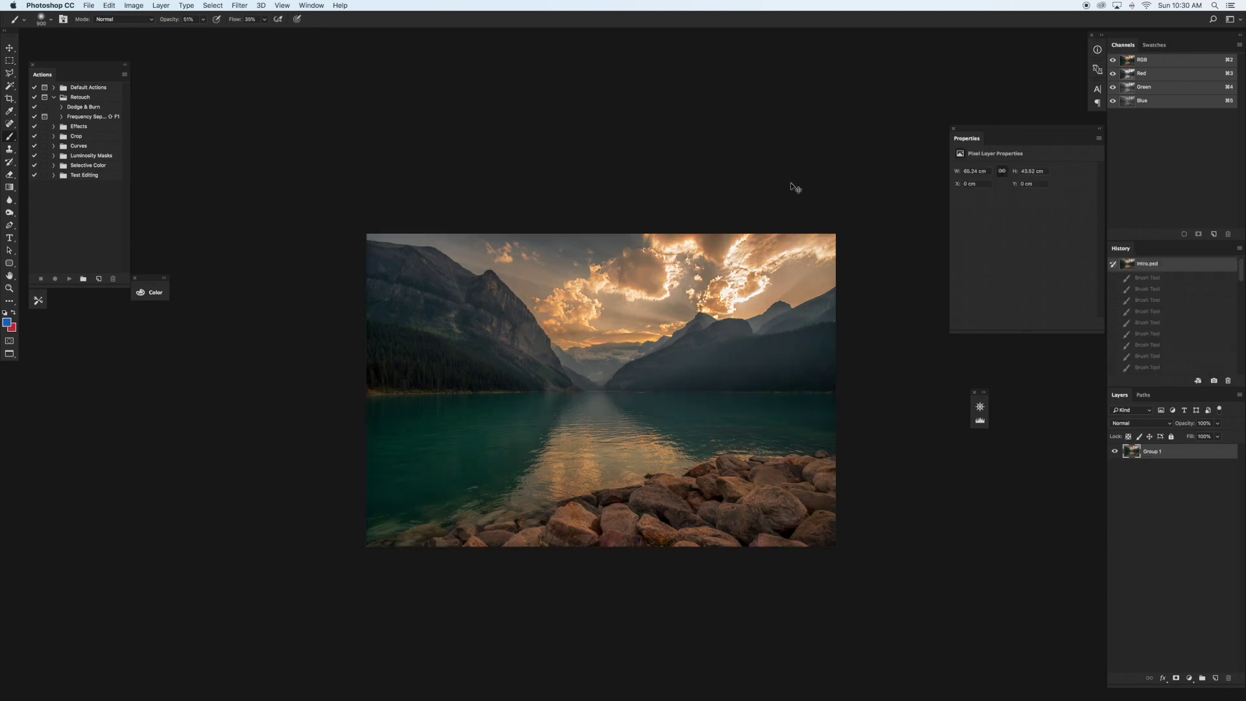
pyautogui.press('super+z')
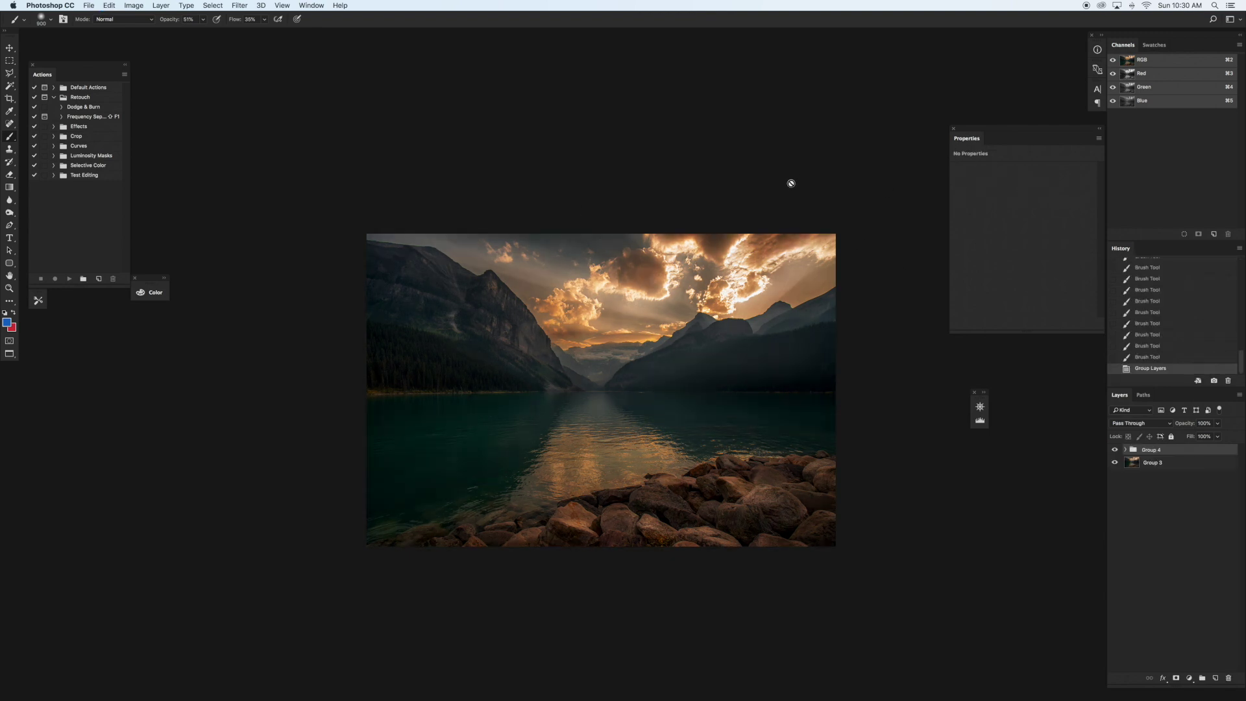